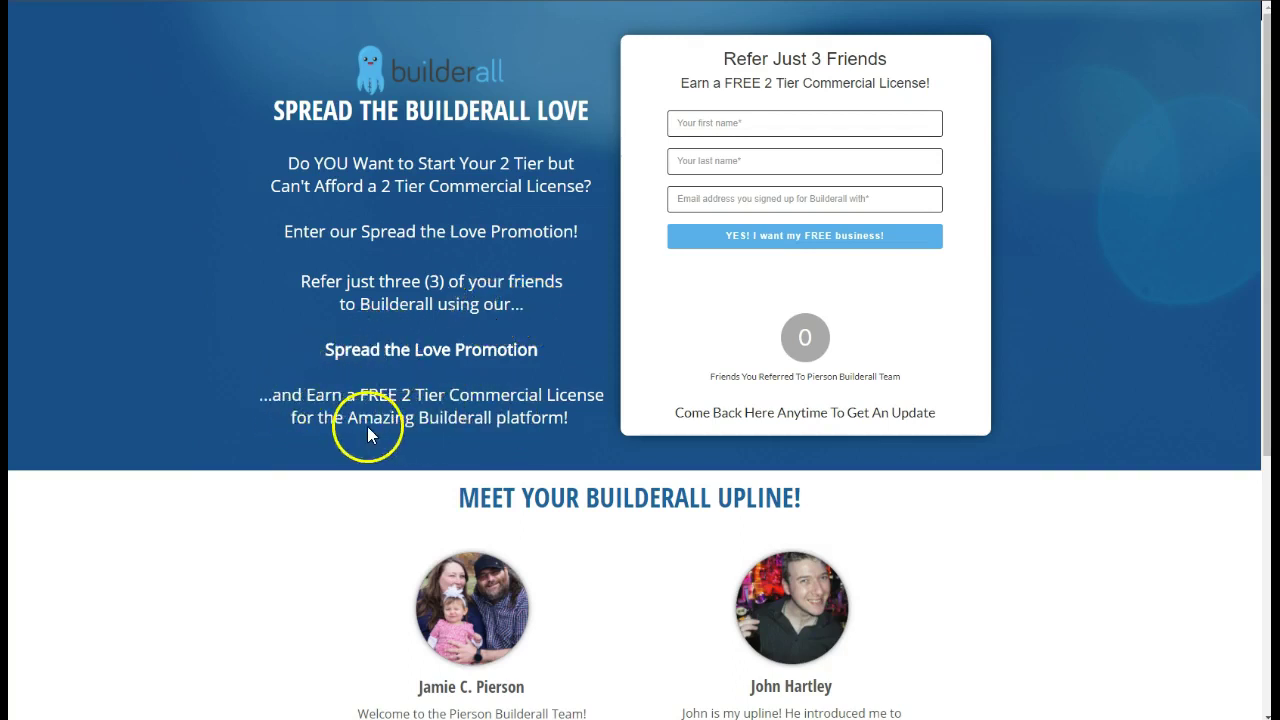
# Fill the referral form with a test participant's first name, last name and email, then submit it
pyautogui.scroll(-3, 535, 436)
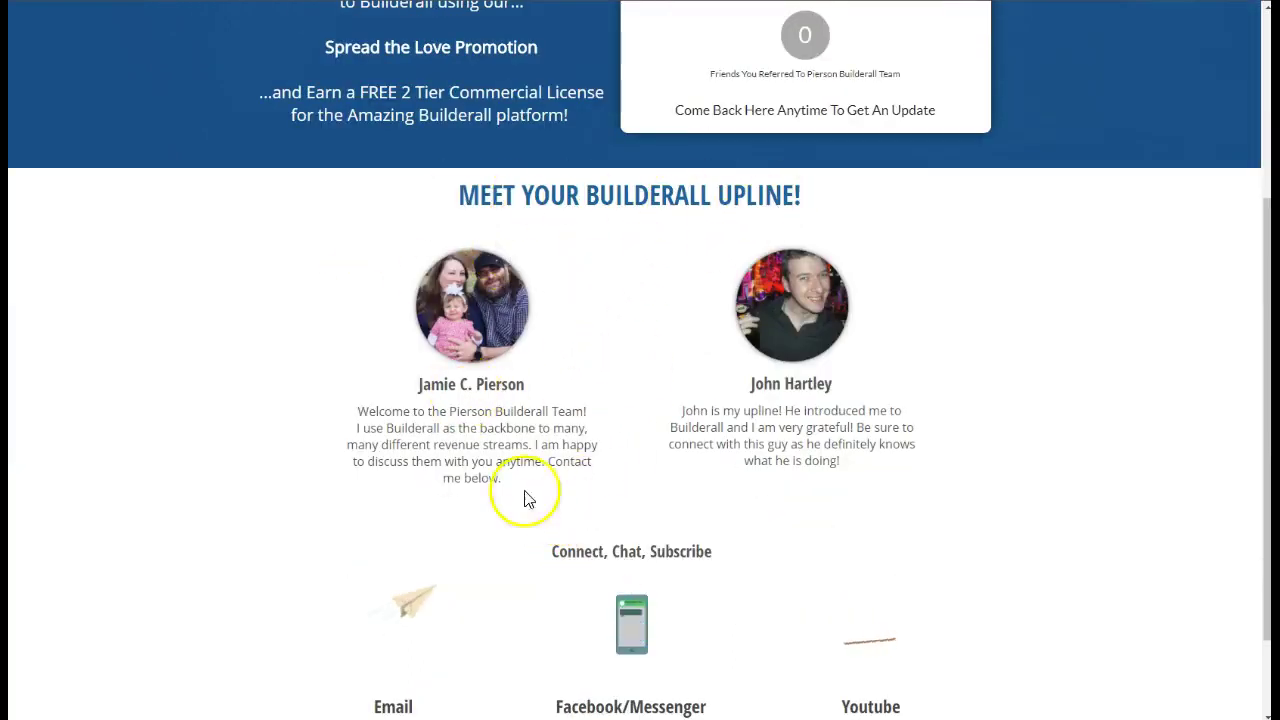
pyautogui.scroll(-1, 523, 500)
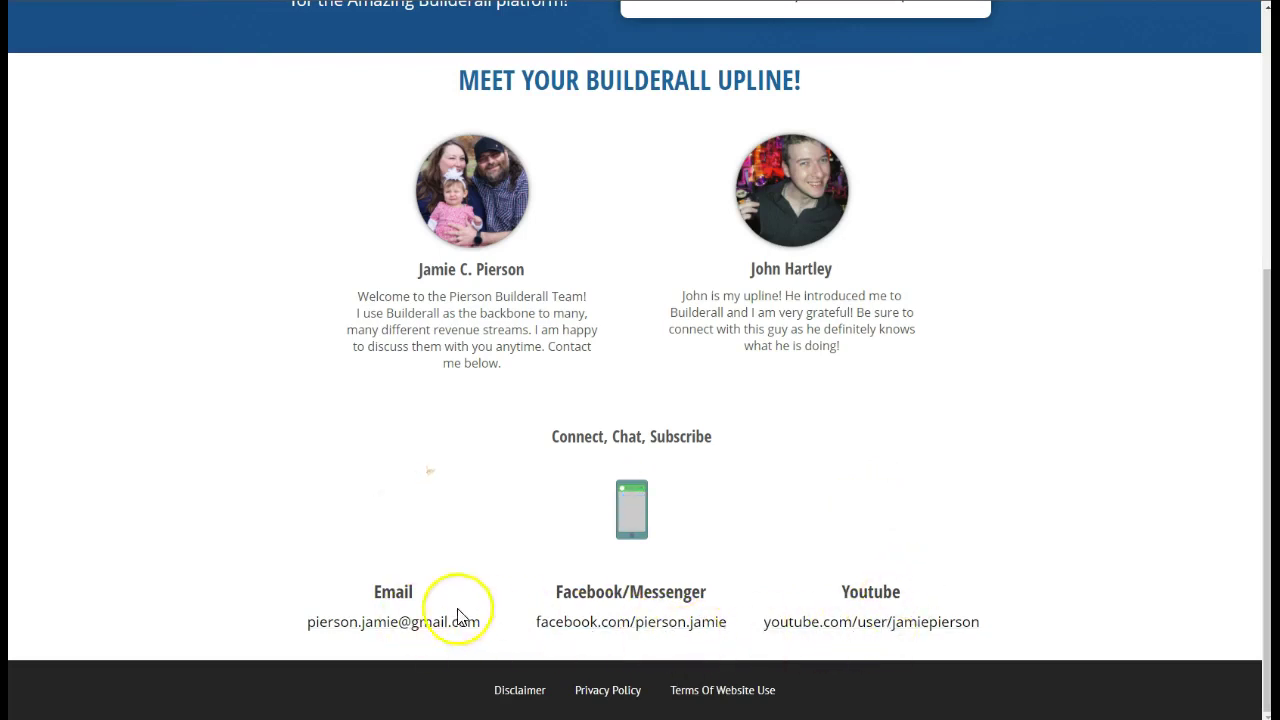
pyautogui.scroll(2, 677, 484)
pyautogui.scroll(2, 677, 484)
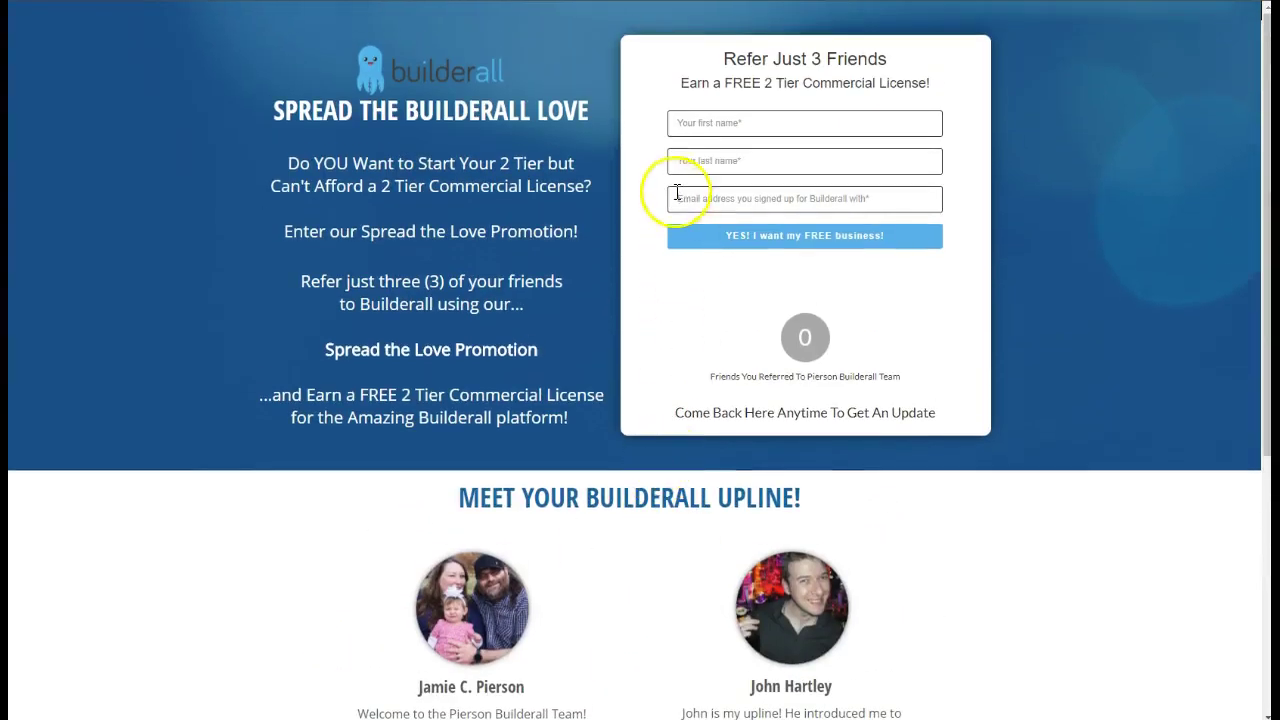
pyautogui.click(716, 123)
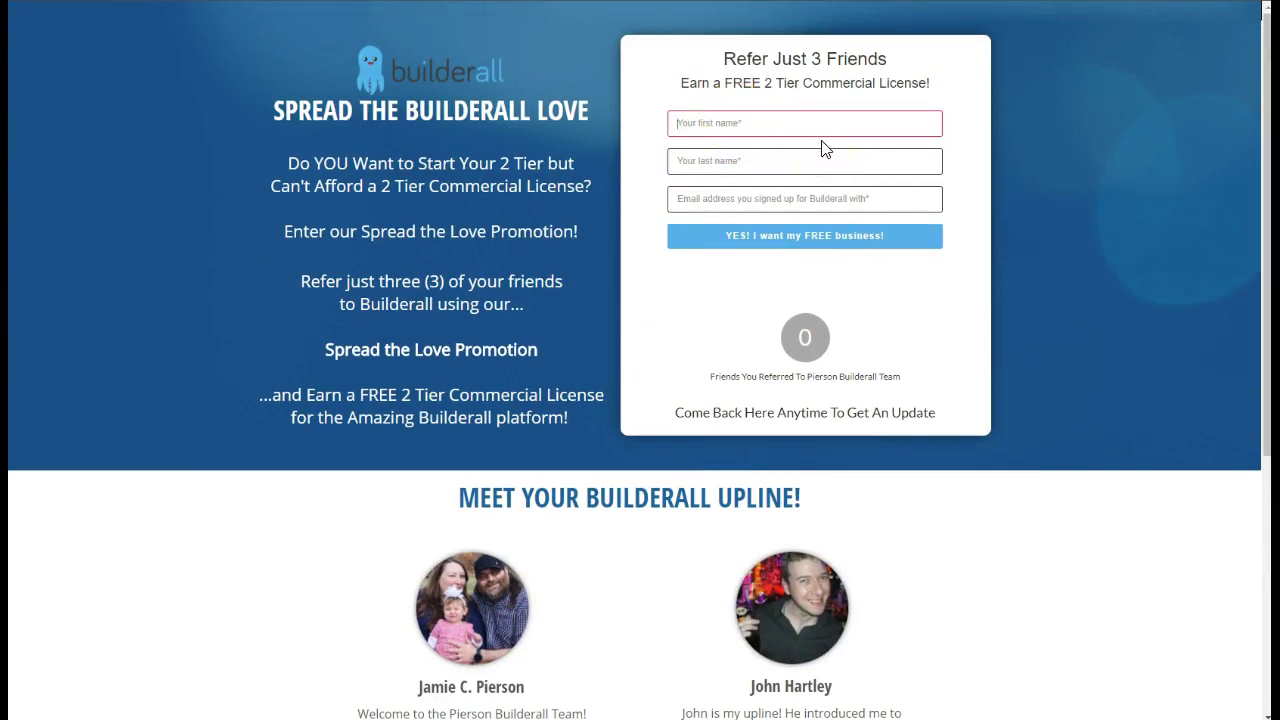
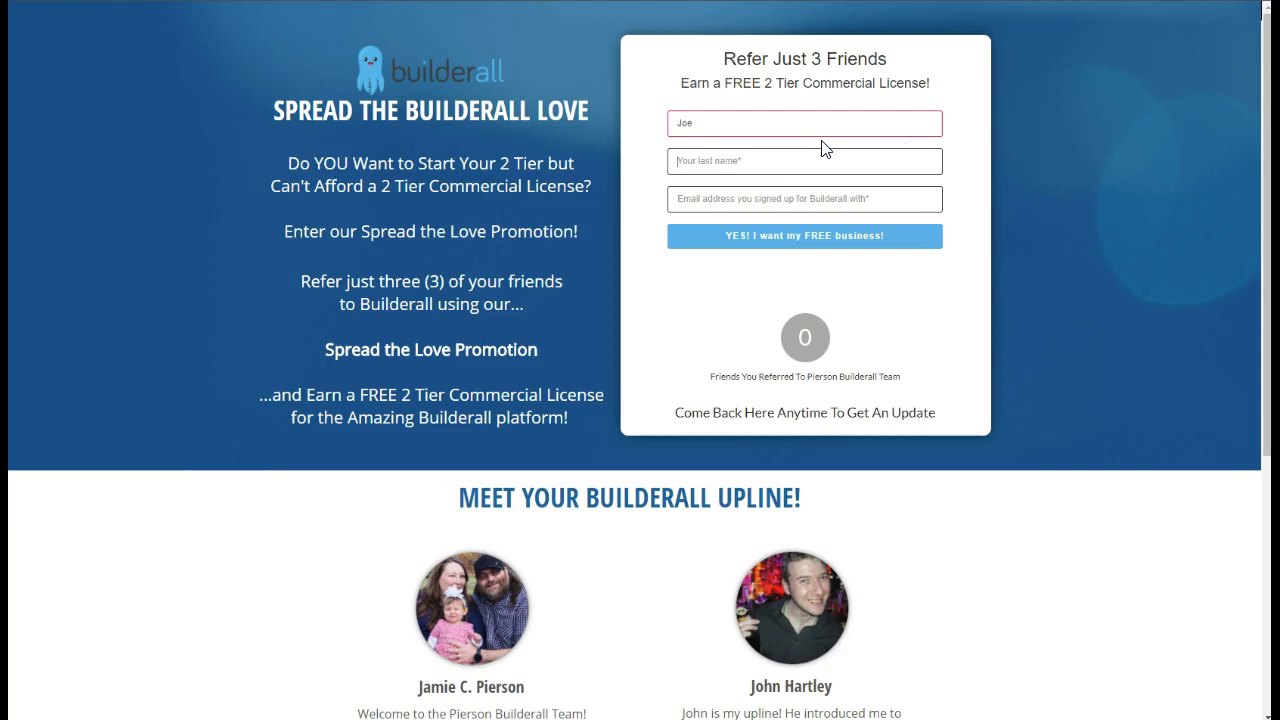
pyautogui.press('Tab')
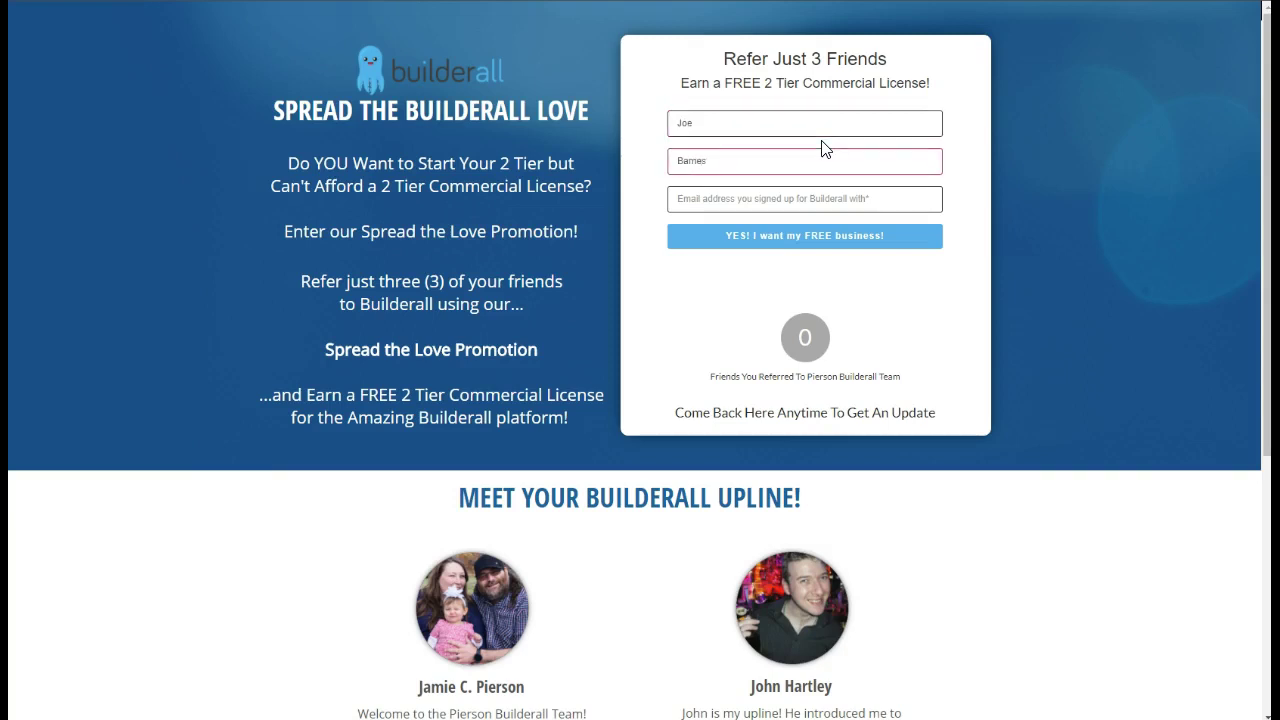
pyautogui.press('Tab')
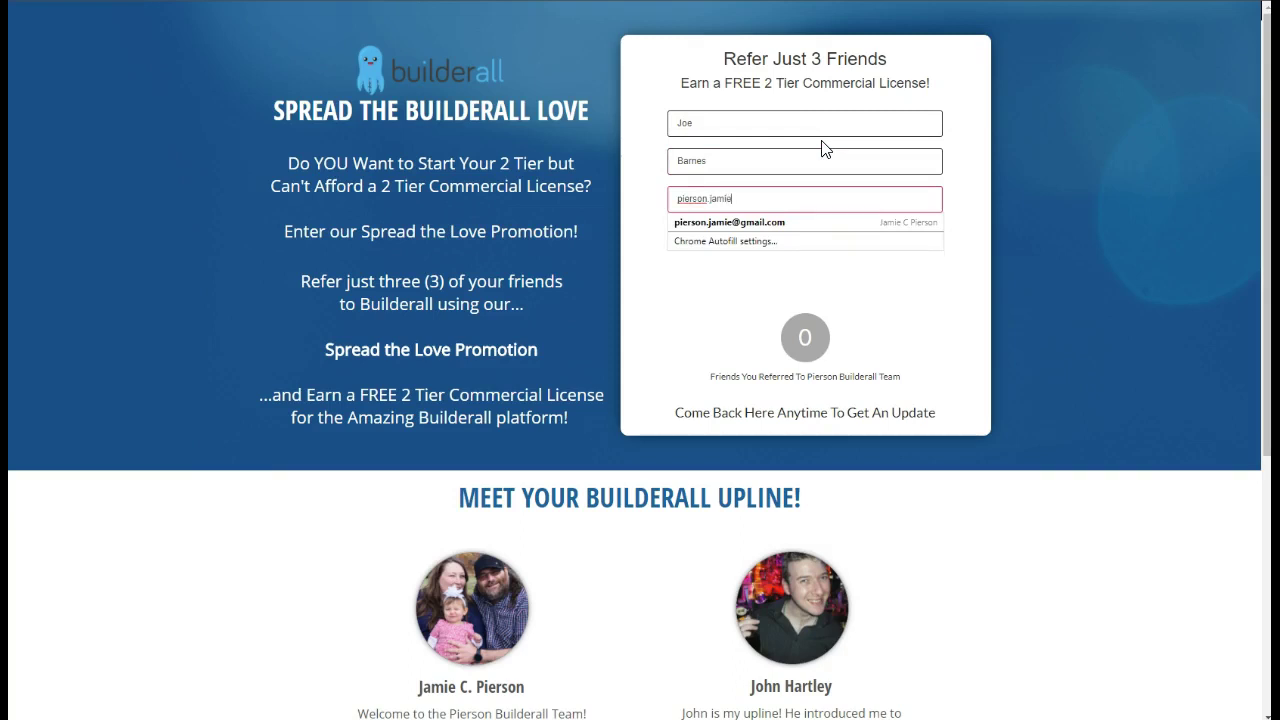
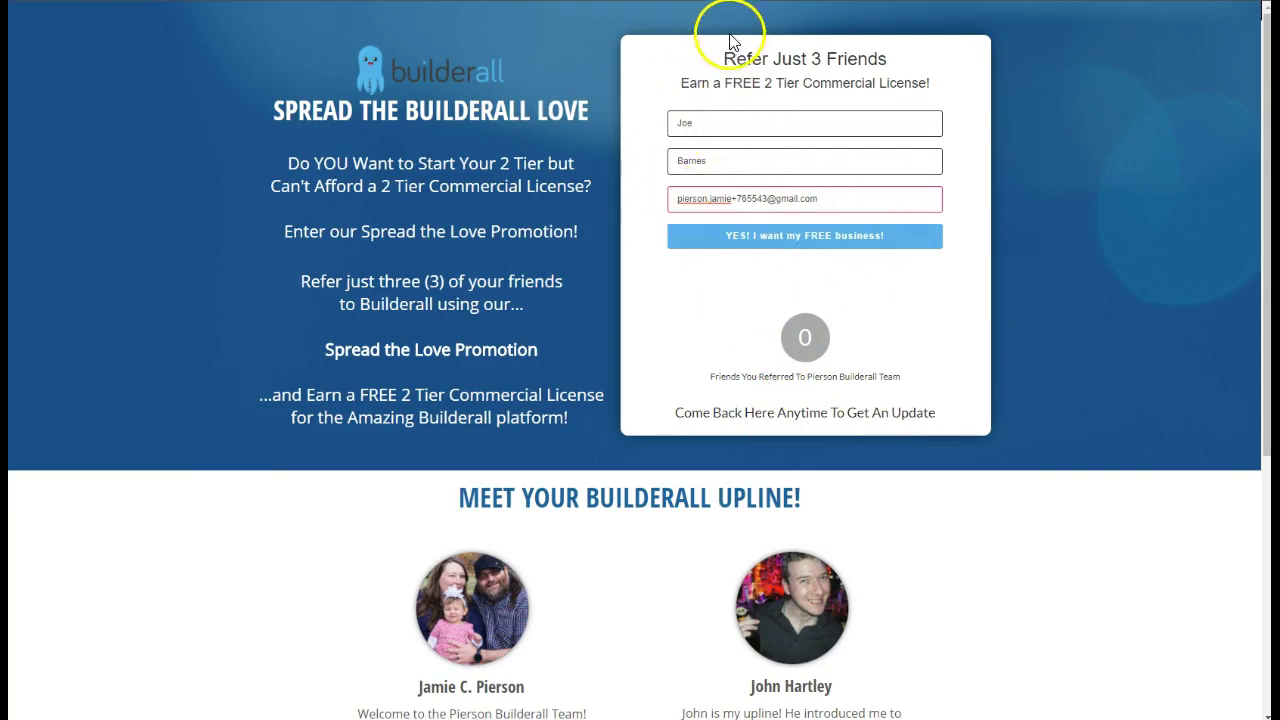
pyautogui.click(803, 245)
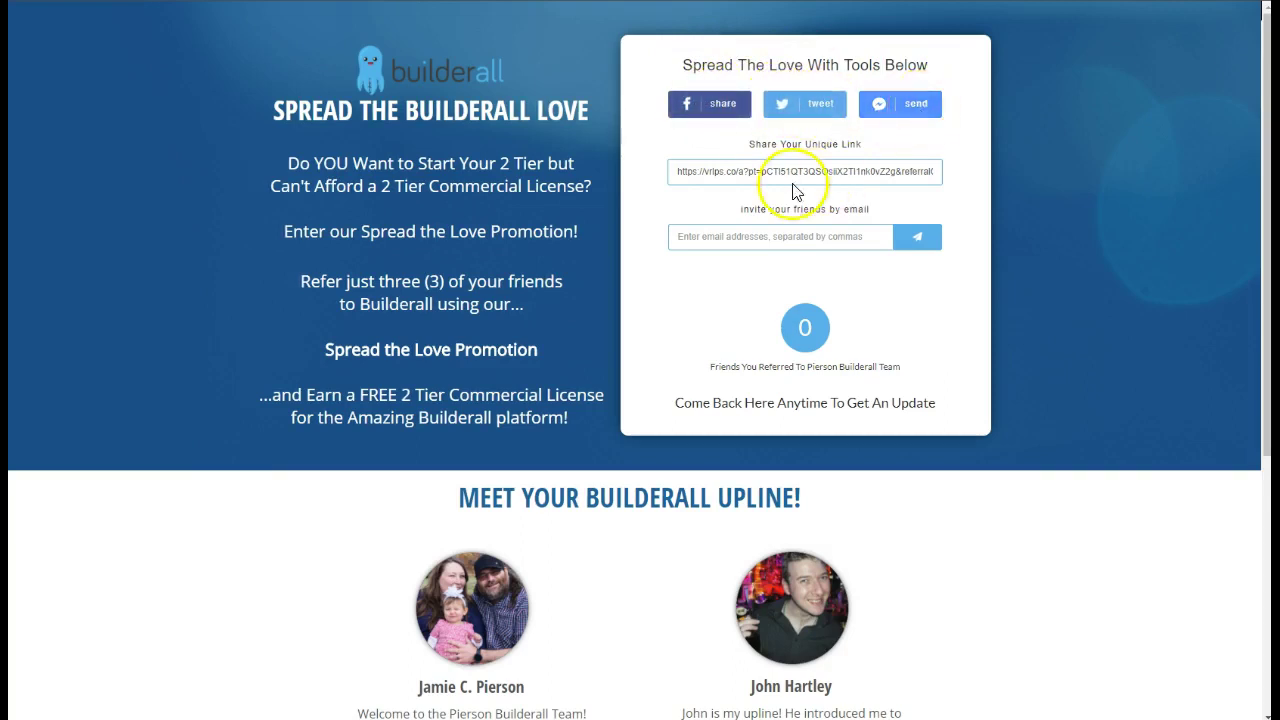
# Select the unique referral link in the share box and focus the email-invite field
pyautogui.moveTo(677, 172)
pyautogui.mouseDown()
pyautogui.moveTo(943, 171)
pyautogui.moveTo(670, 182)
pyautogui.mouseUp()
pyautogui.click(771, 241)
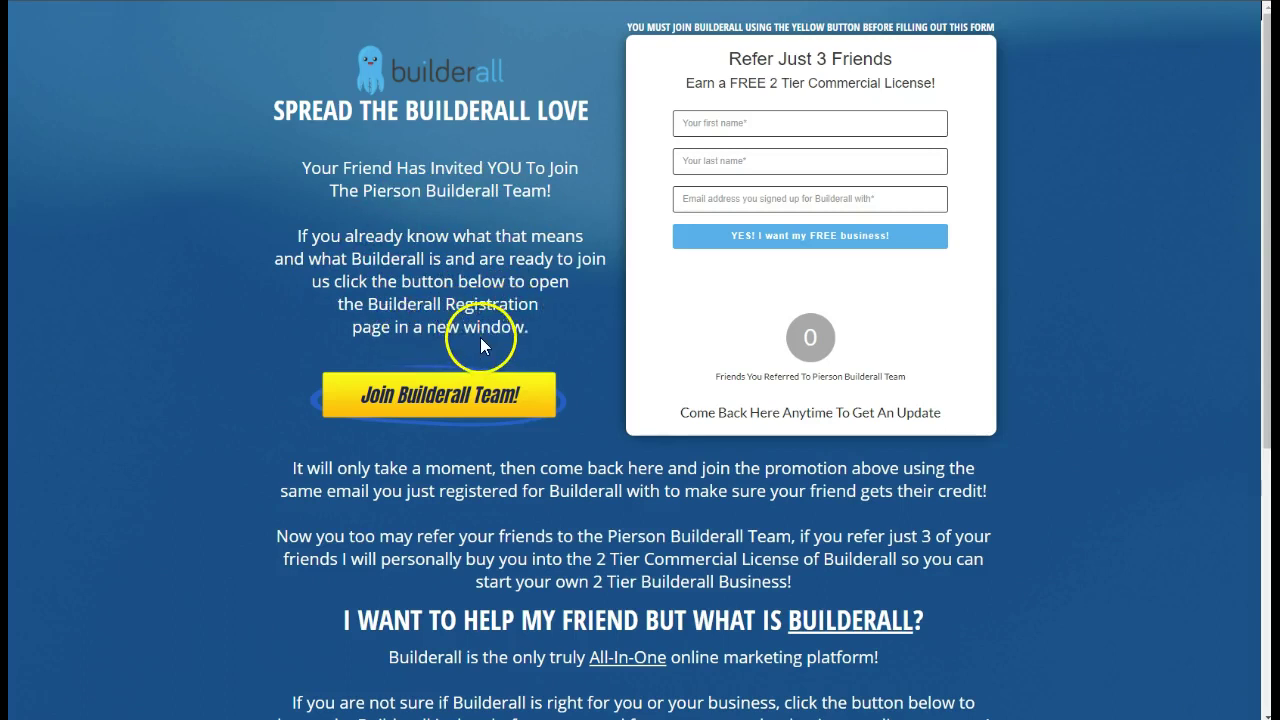
# Scroll through the invited-friend landing page to review its content
pyautogui.scroll(-2, 505, 400)
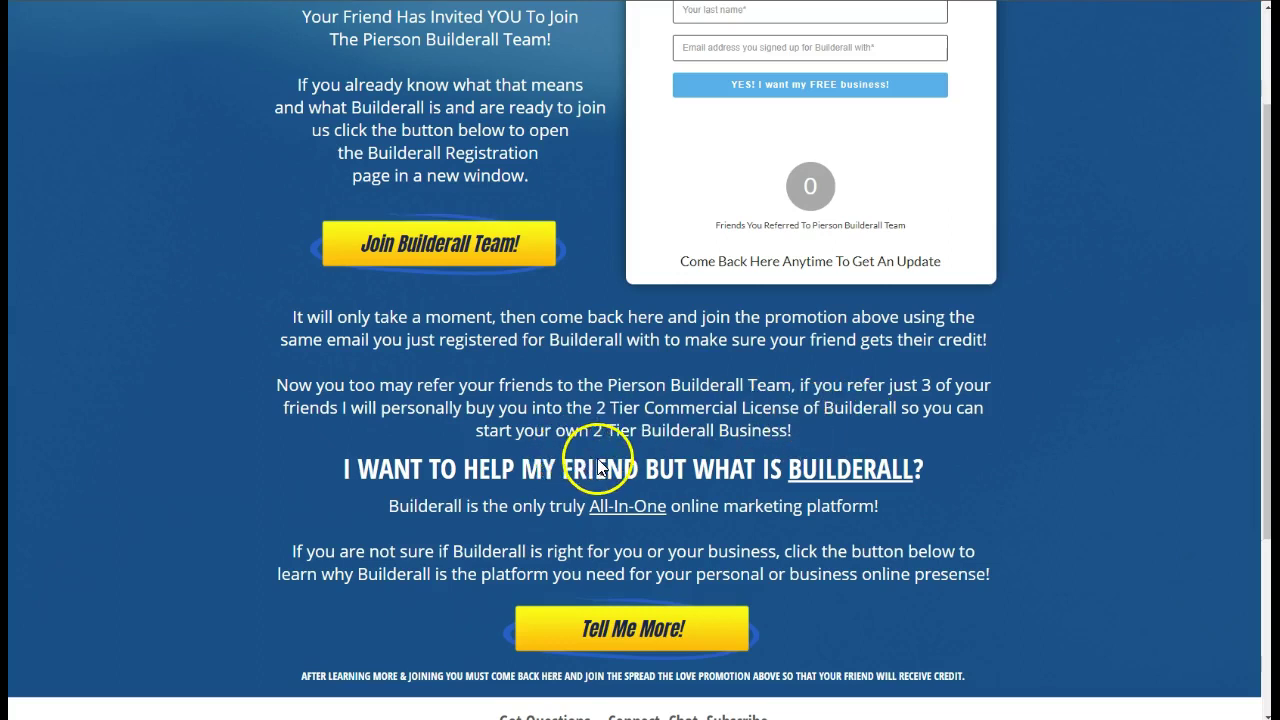
pyautogui.scroll(-2, 600, 470)
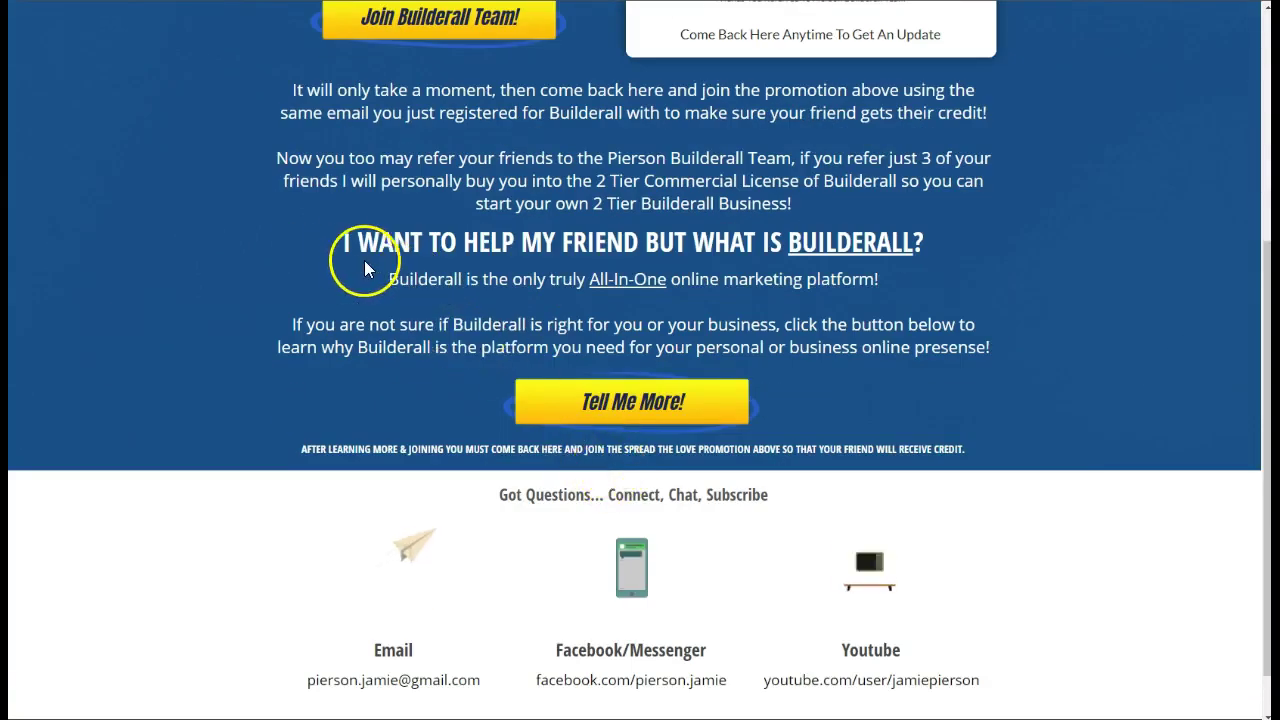
pyautogui.scroll(4, 420, 420)
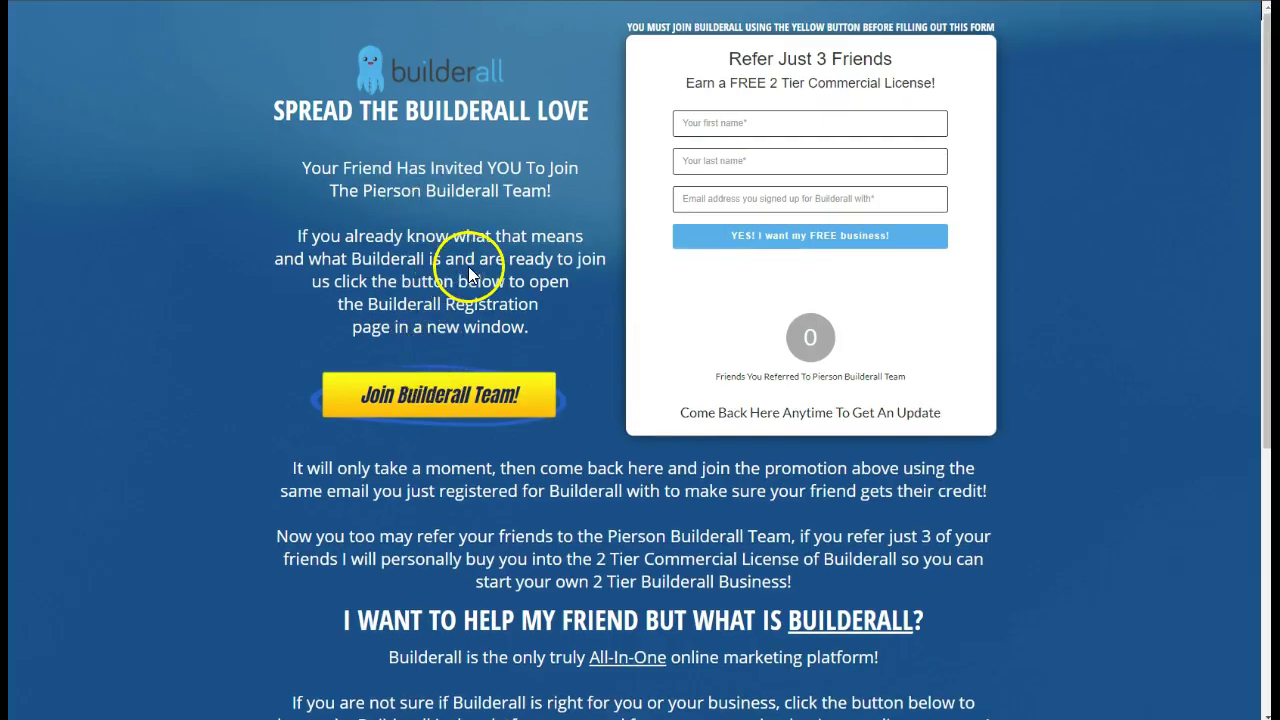
pyautogui.scroll(-3, 465, 275)
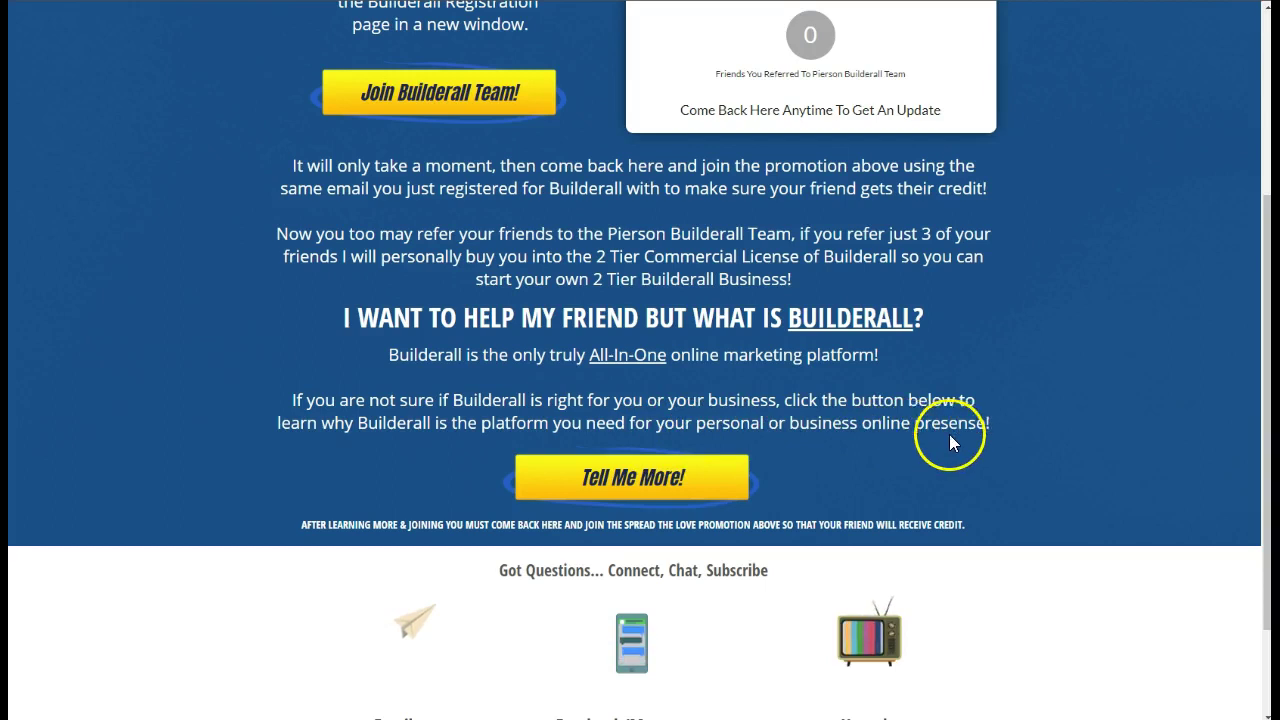
pyautogui.scroll(-2, 990, 450)
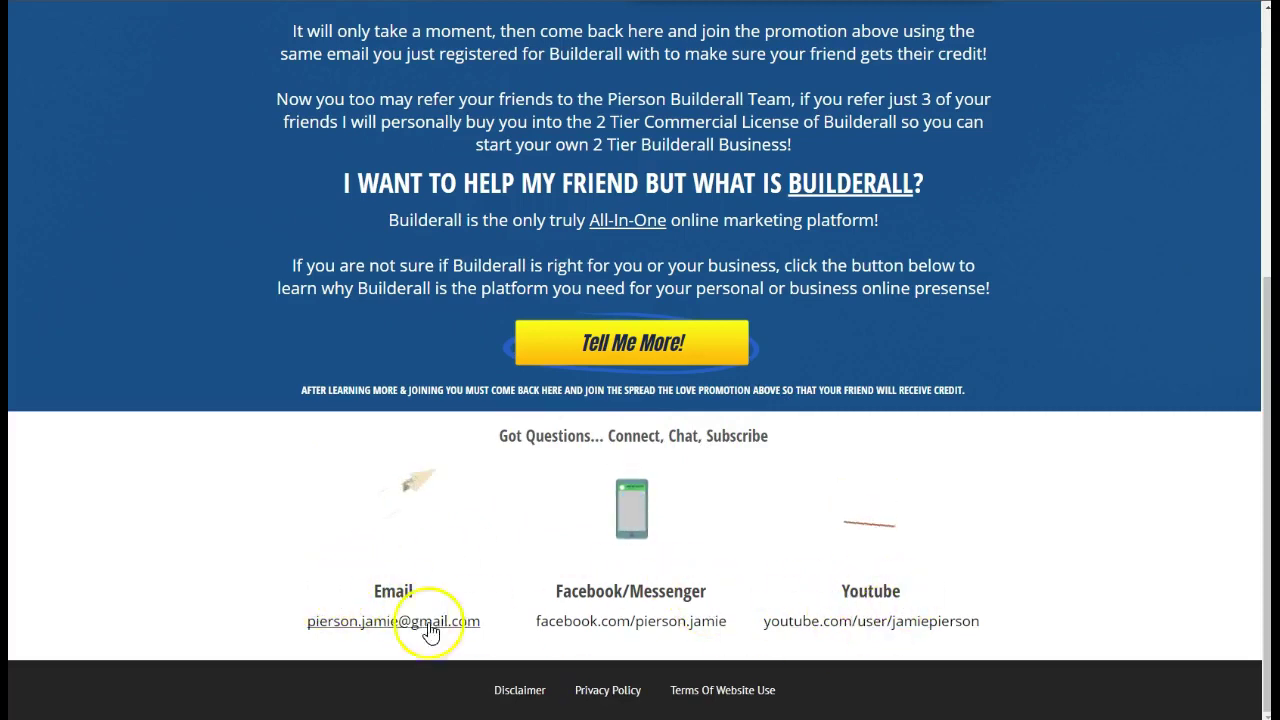
pyautogui.scroll(5, 660, 555)
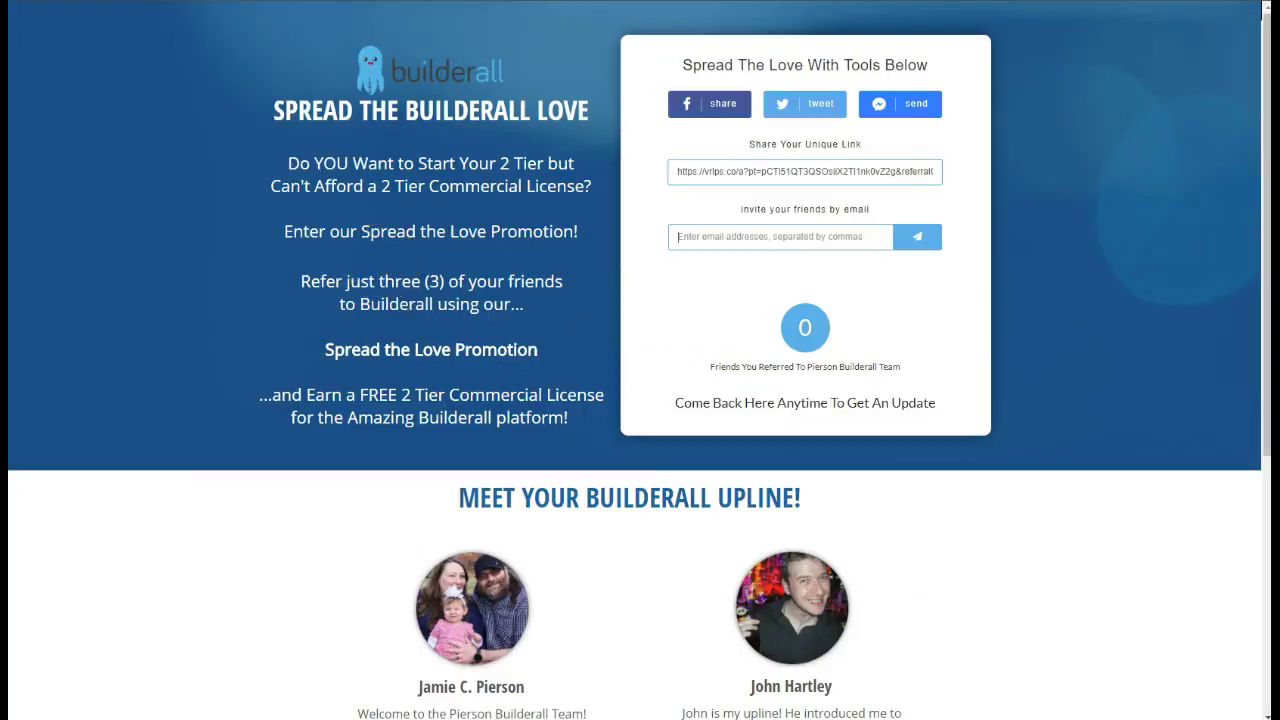
# Open and read the 'Welcome to the Team' email in Gmail
pyautogui.click(150, 72)
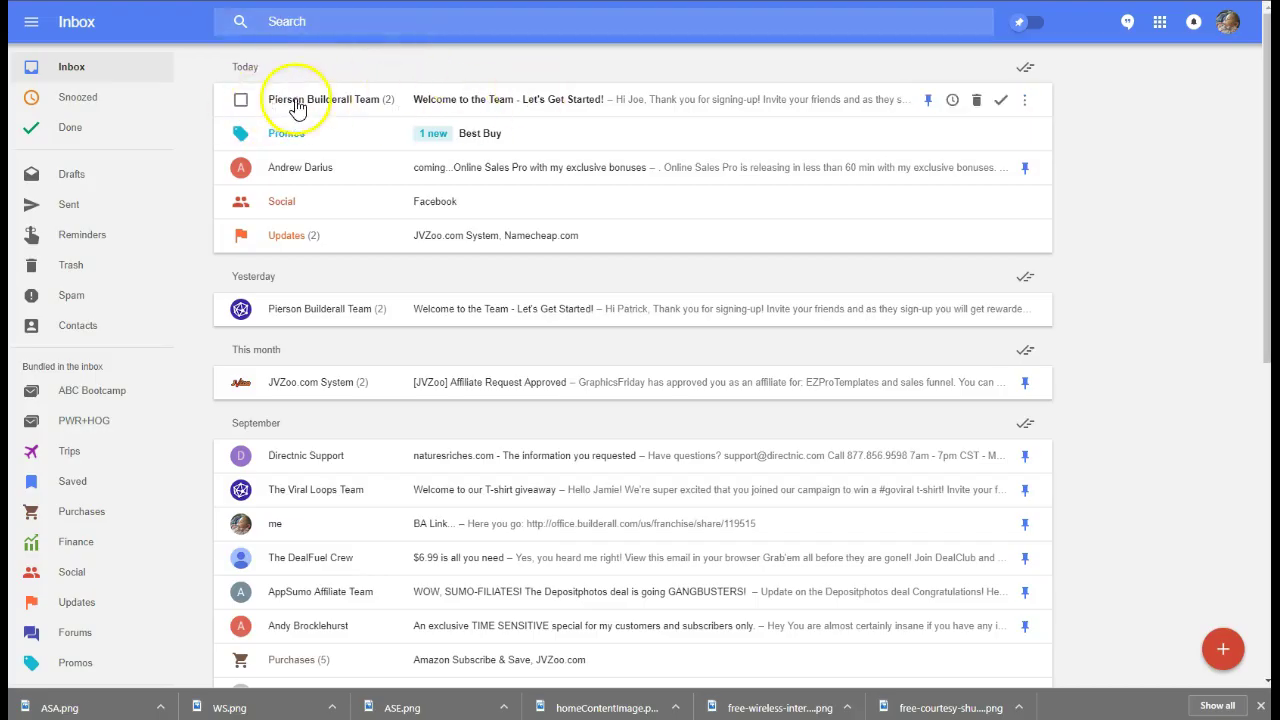
pyautogui.click(590, 100)
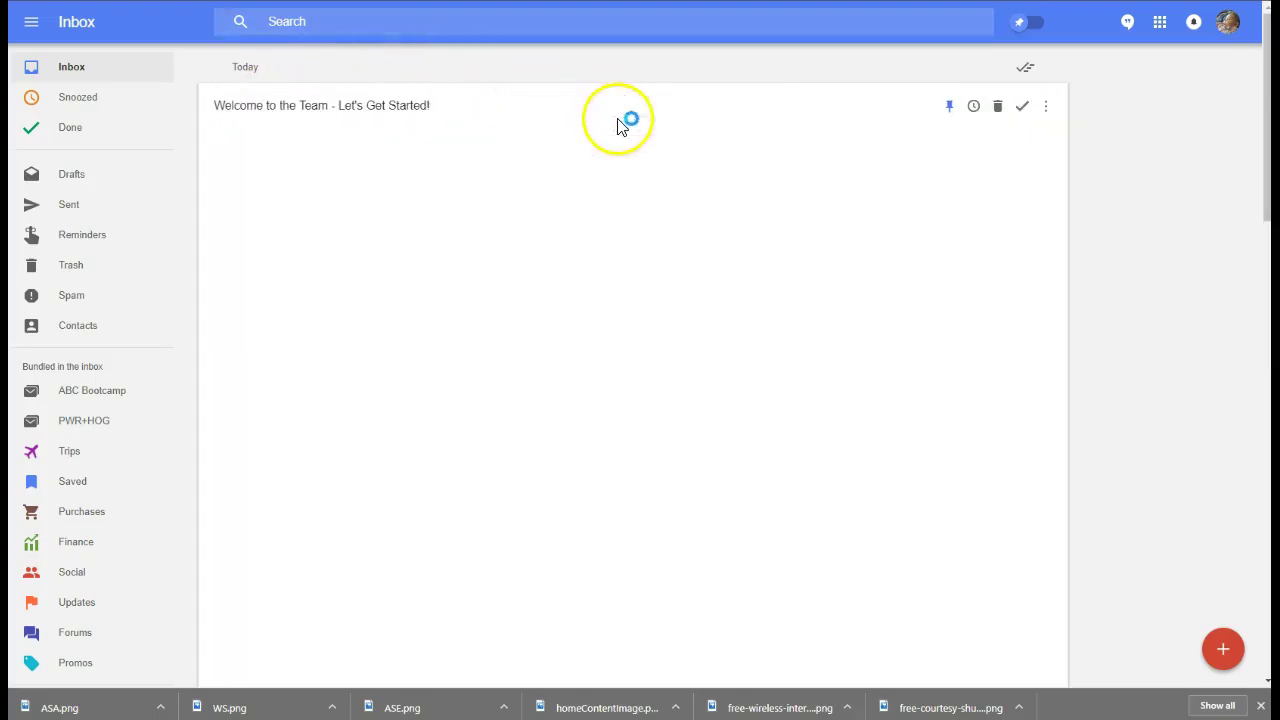
pyautogui.scroll(-3, 580, 346)
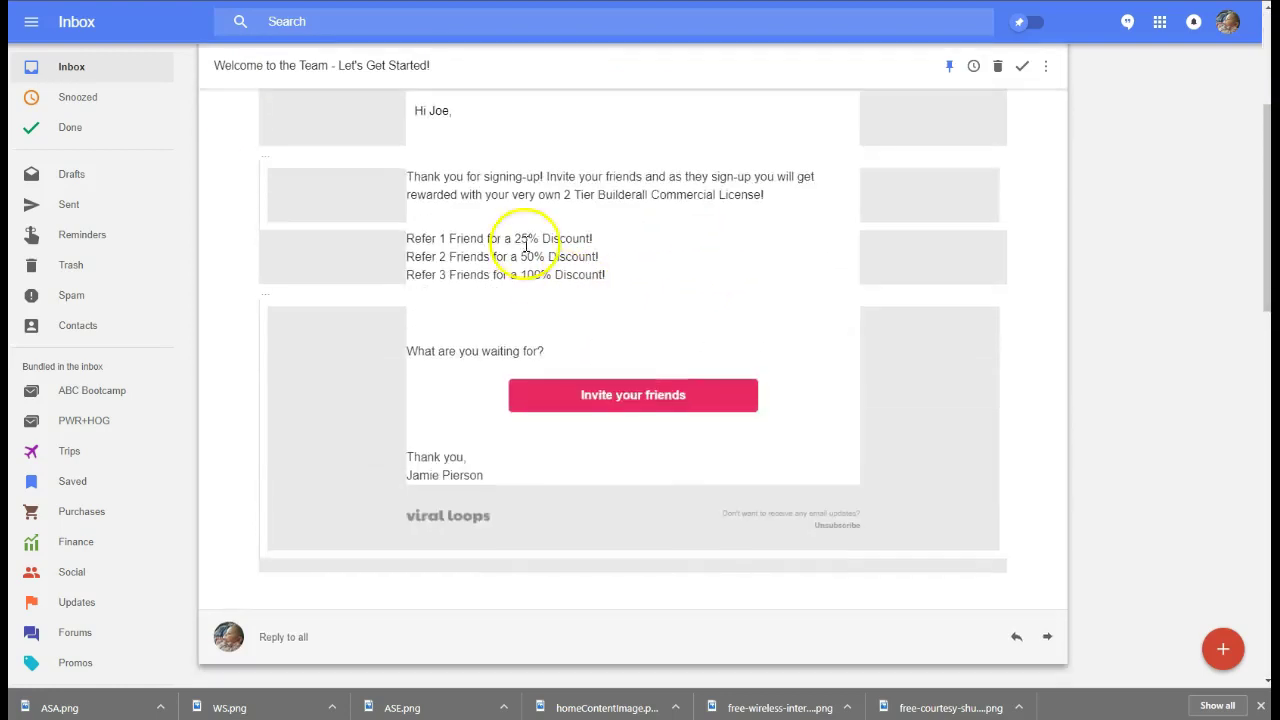
pyautogui.scroll(2, 600, 345)
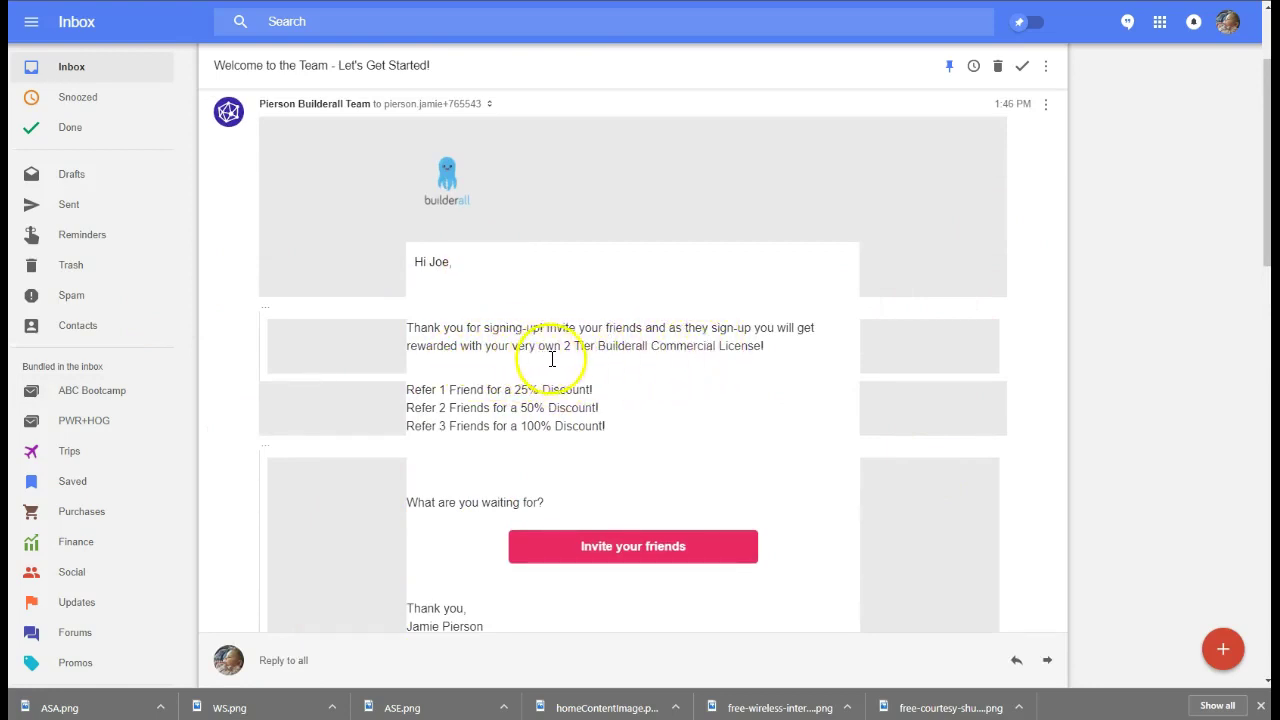
pyautogui.scroll(-3, 574, 426)
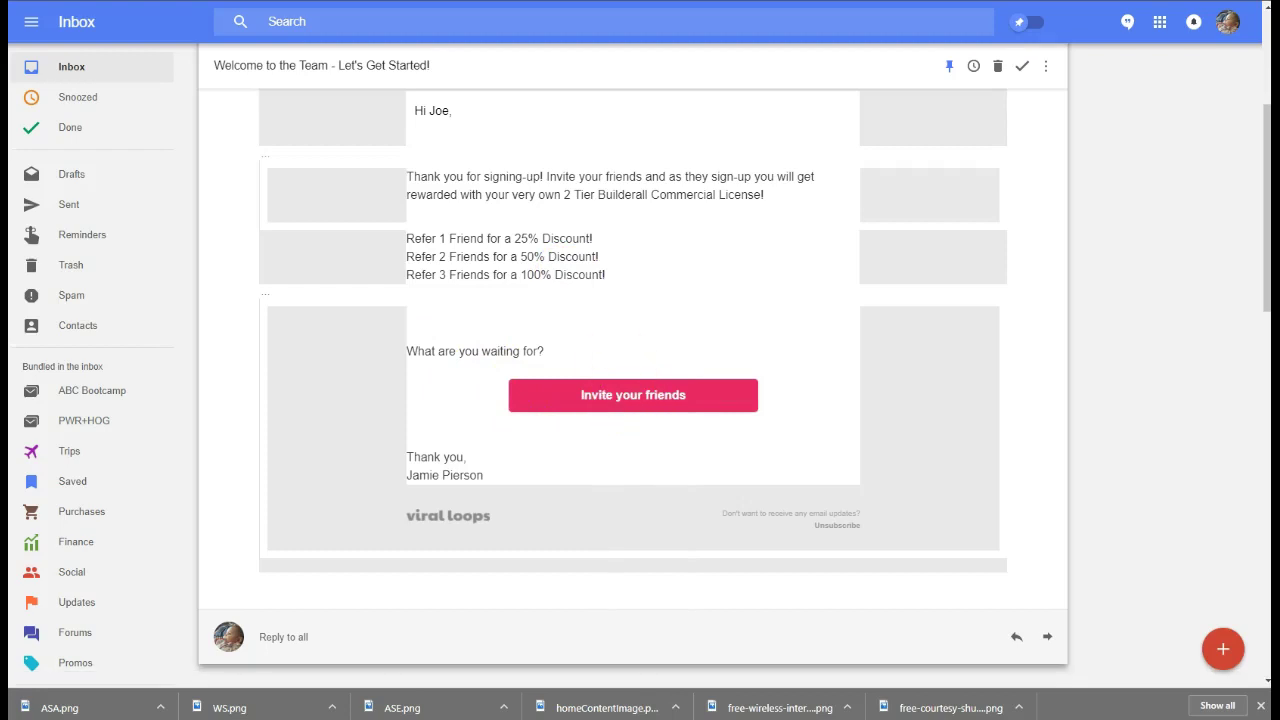
# Check the Builderall page, then bring up the Viral Loops campaign list
pyautogui.hotkey('alt', 'Tab')
pyautogui.click(183, 50)
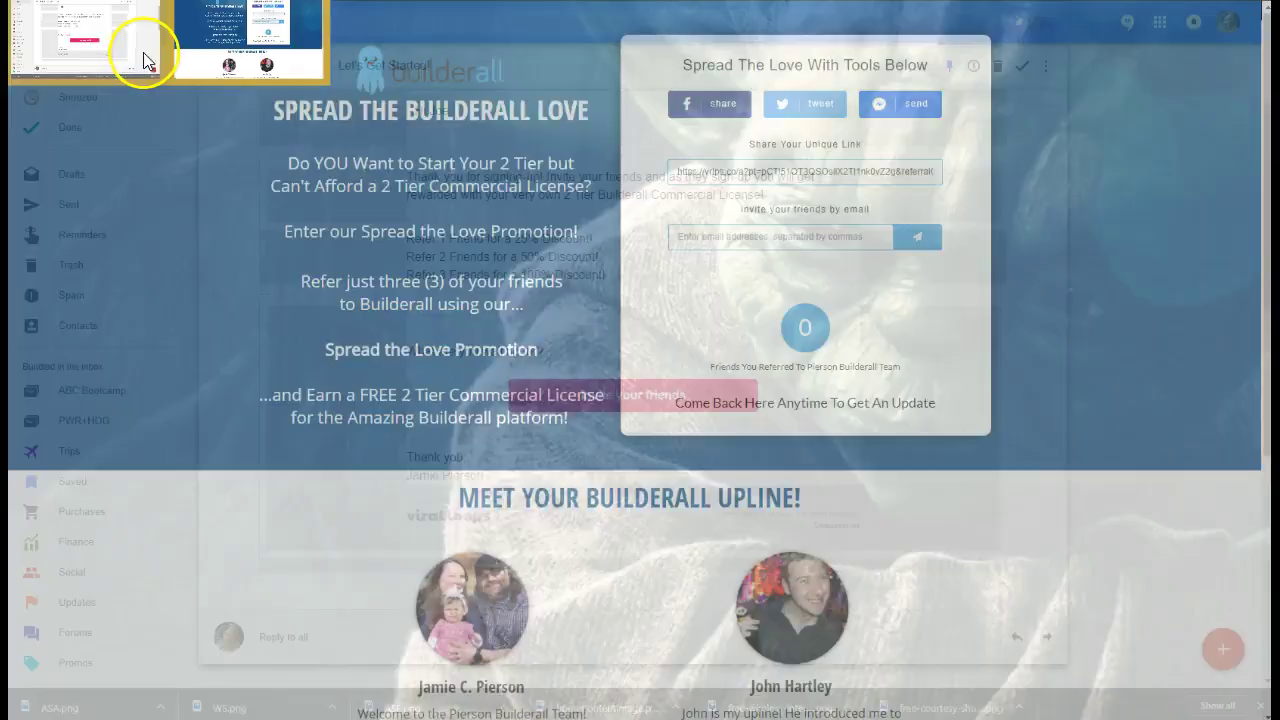
pyautogui.click(148, 60)
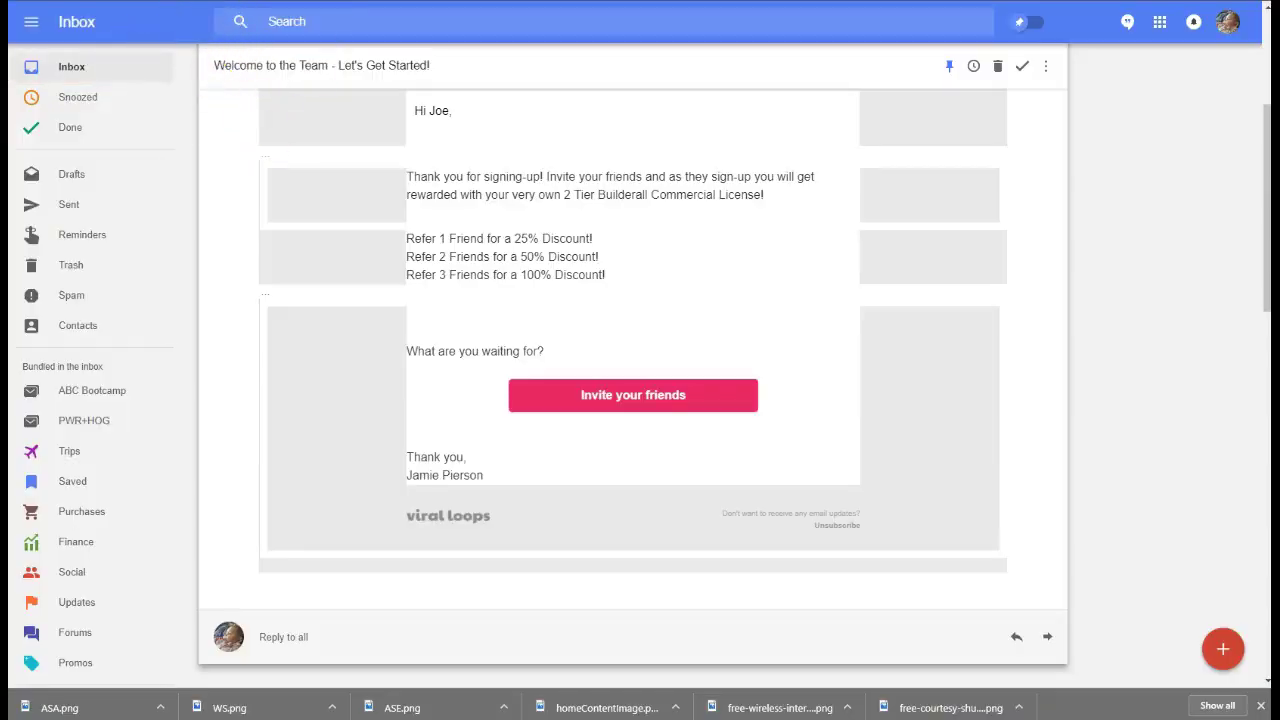
pyautogui.hotkey('alt', 'Tab')
pyautogui.click(105, 28)
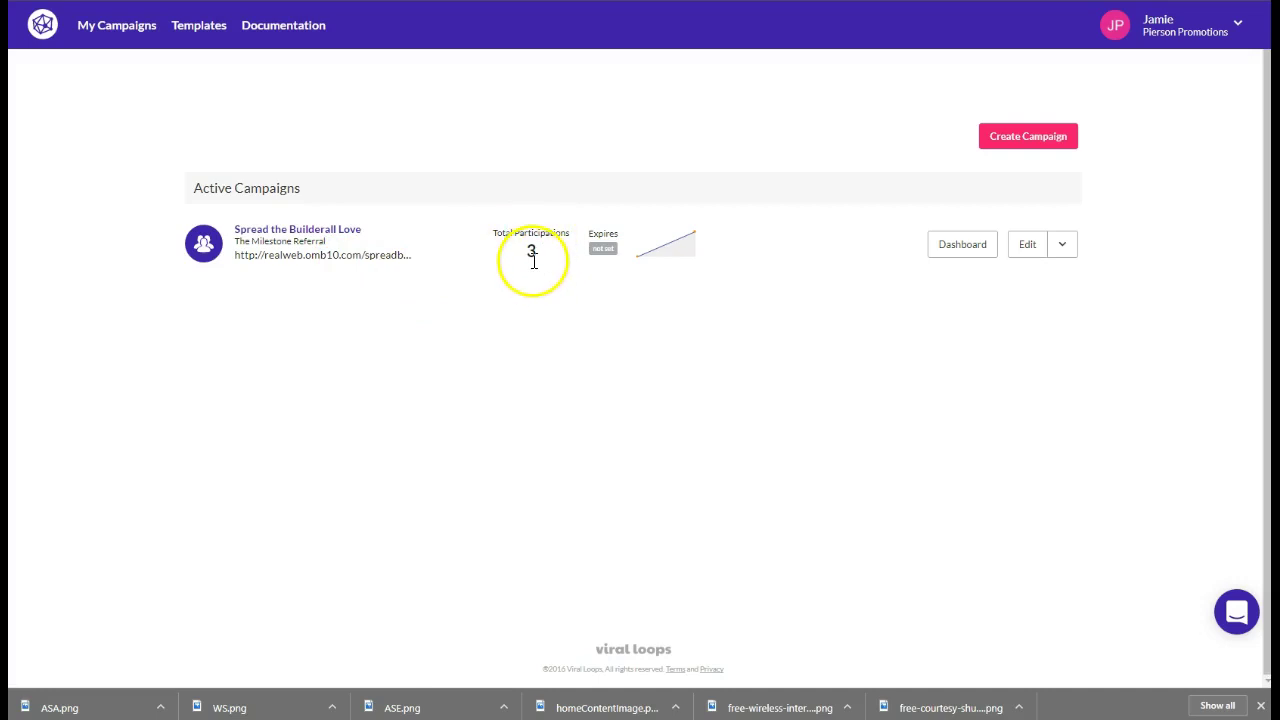
pyautogui.click(955, 244)
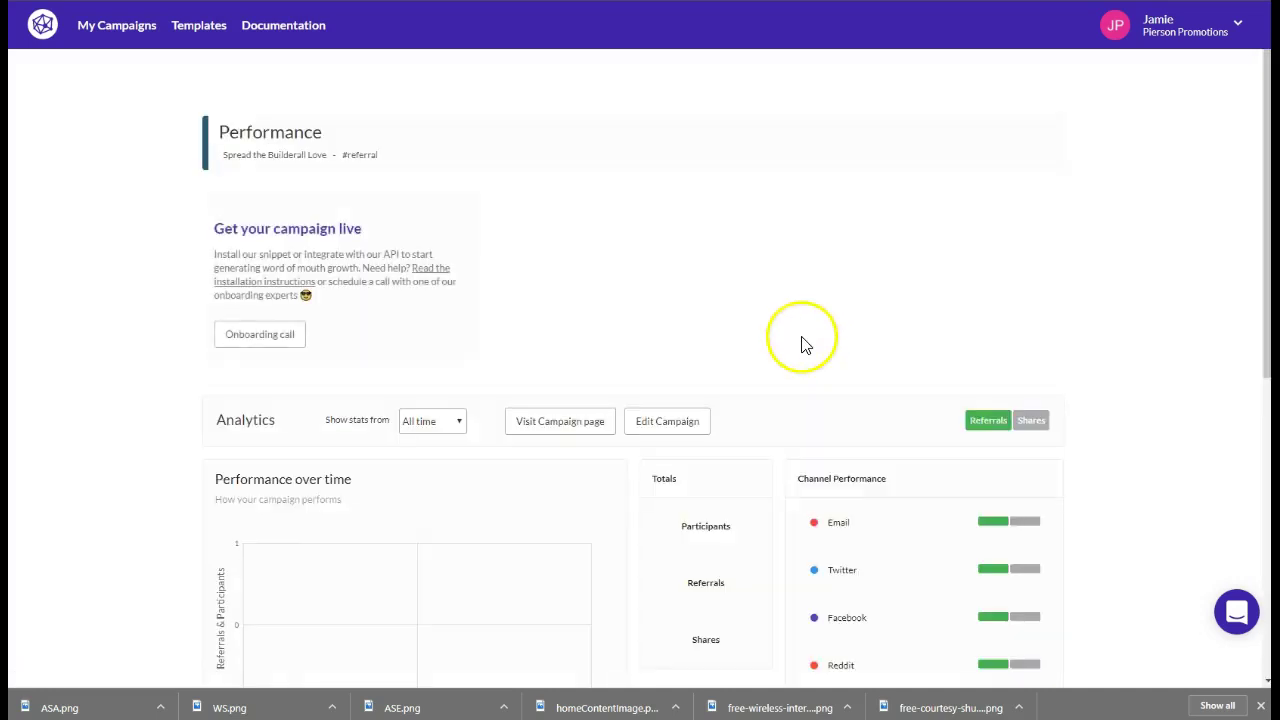
pyautogui.scroll(-2, 409, 391)
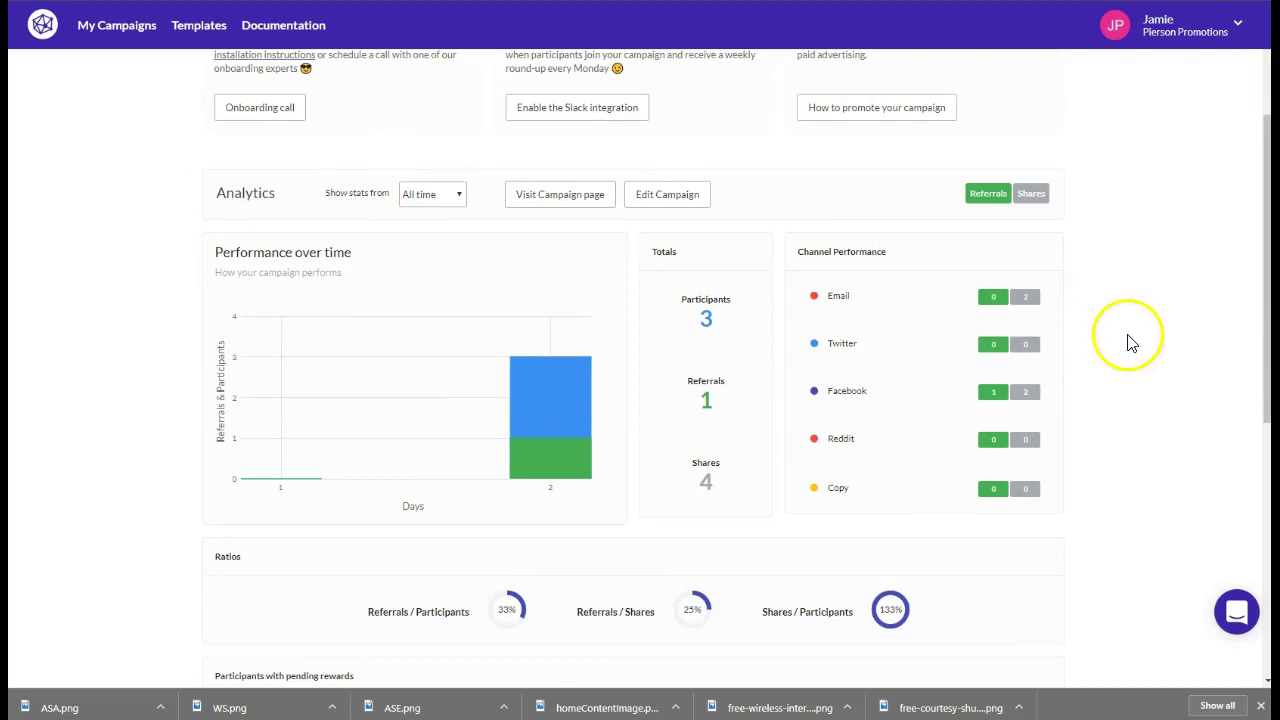
pyautogui.scroll(-2, 1140, 343)
pyautogui.scroll(-3, 1162, 332)
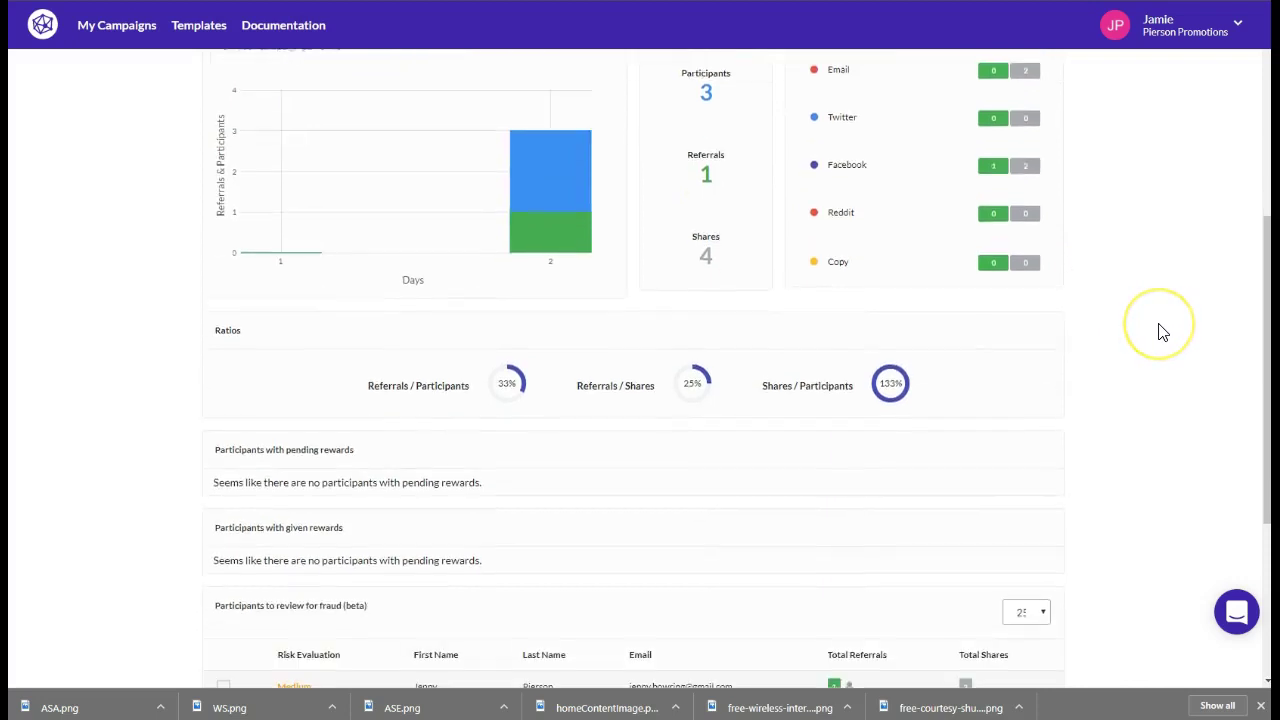
pyautogui.scroll(-2, 1162, 332)
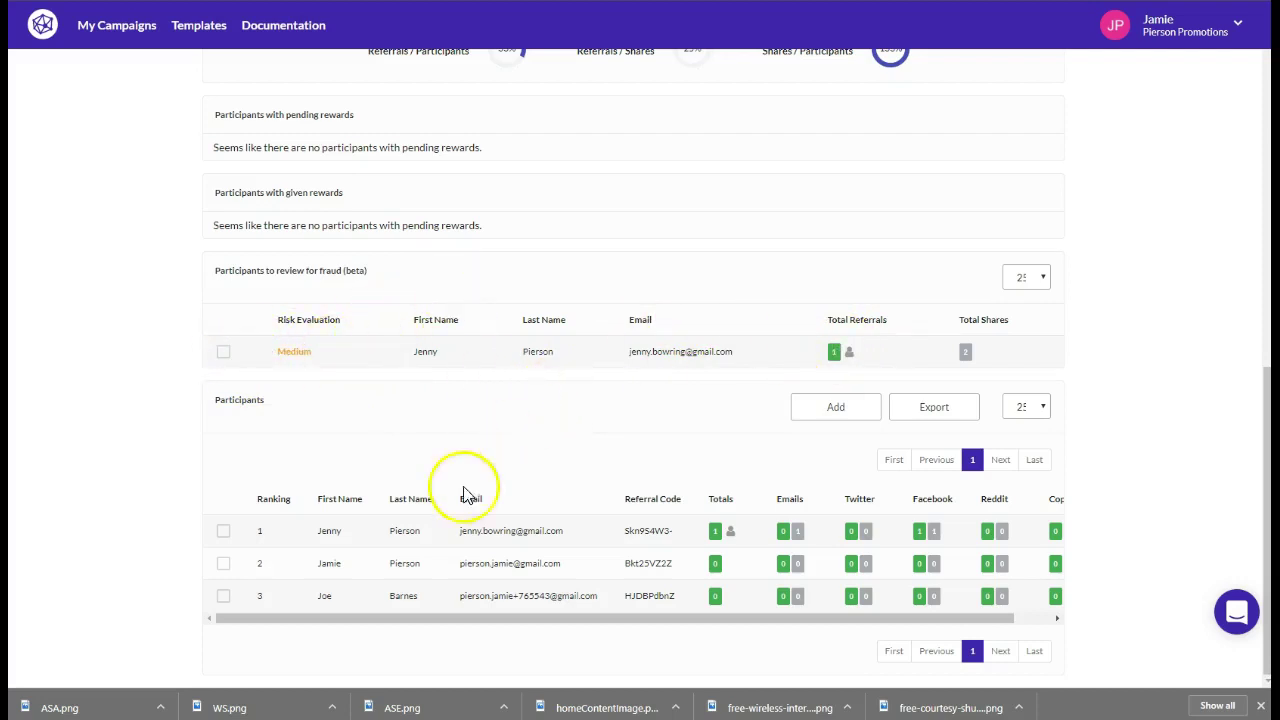
pyautogui.moveTo(757, 620); pyautogui.dragTo(634, 623)
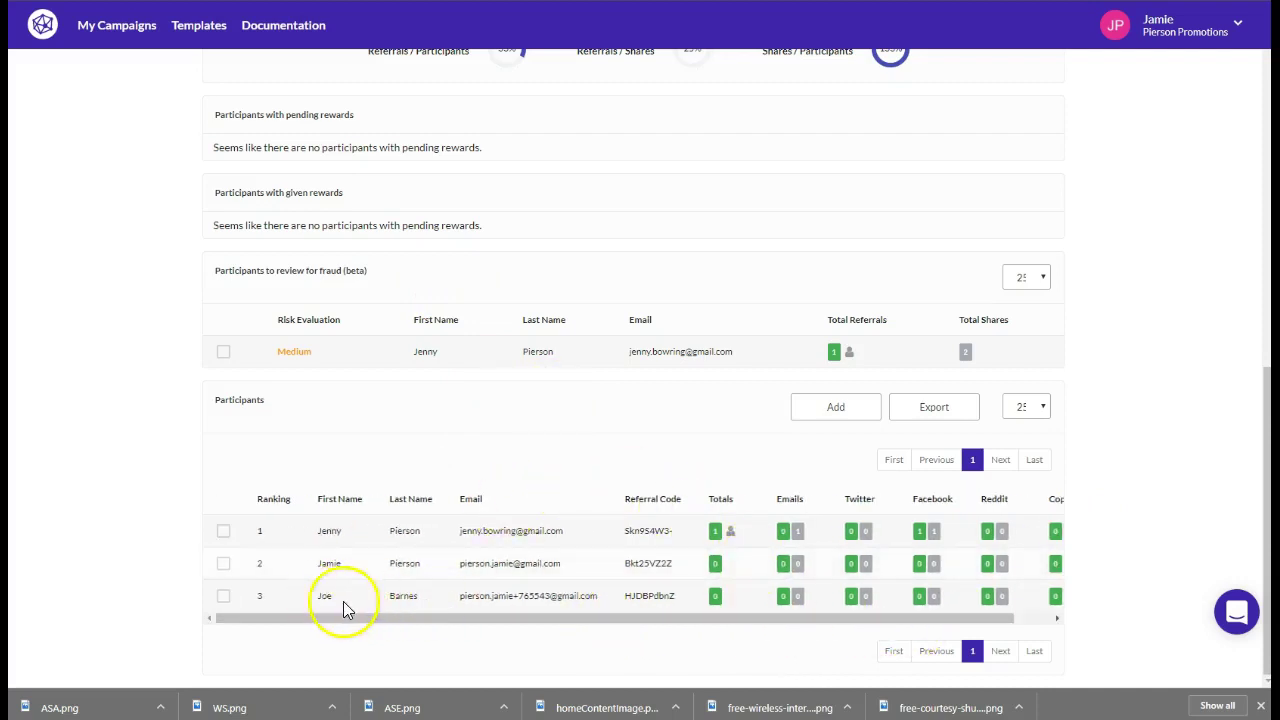
pyautogui.moveTo(738, 618); pyautogui.dragTo(943, 634)
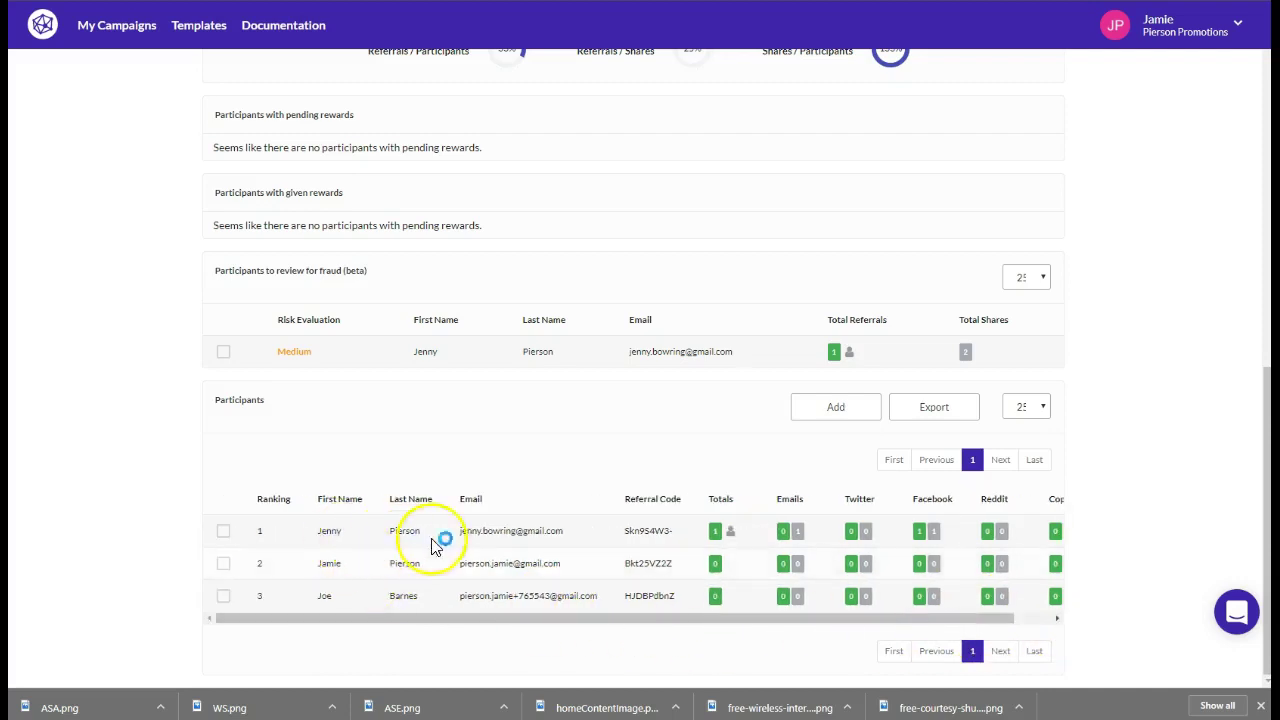
pyautogui.moveTo(783, 627); pyautogui.dragTo(943, 563)
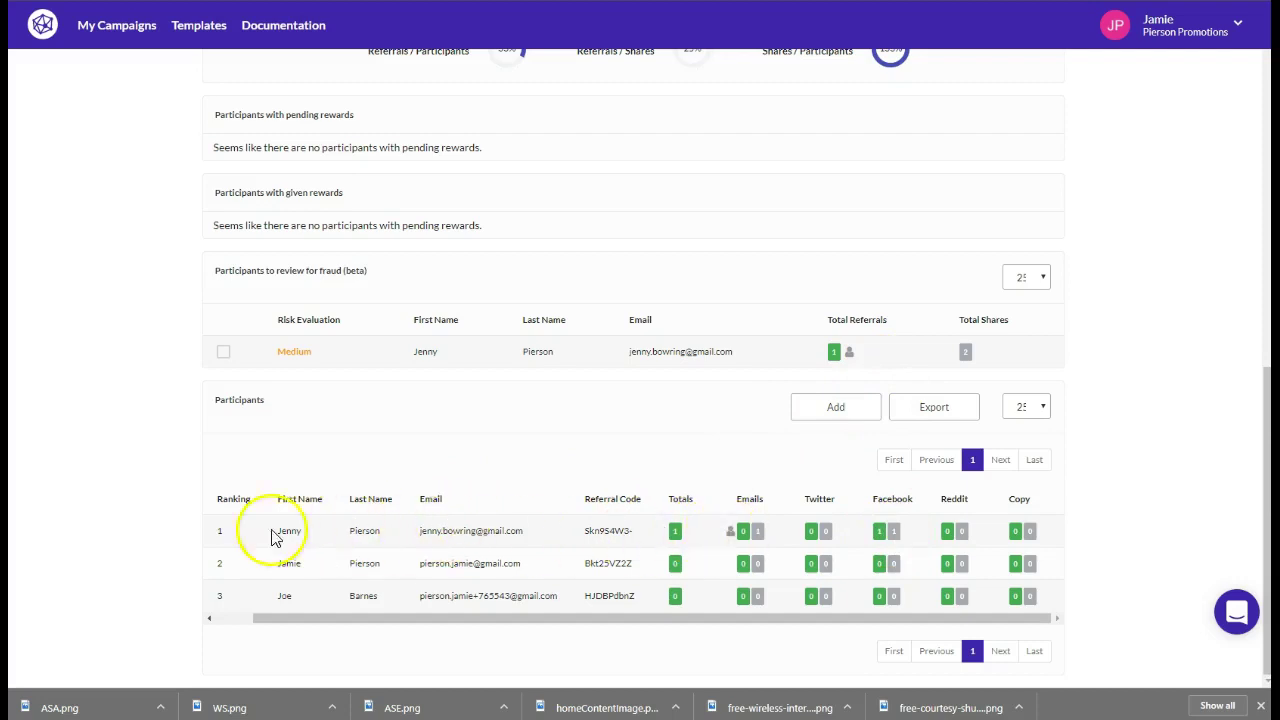
# Show the top-ranked participant's referrals and select the referred participant's email
pyautogui.click(733, 531)
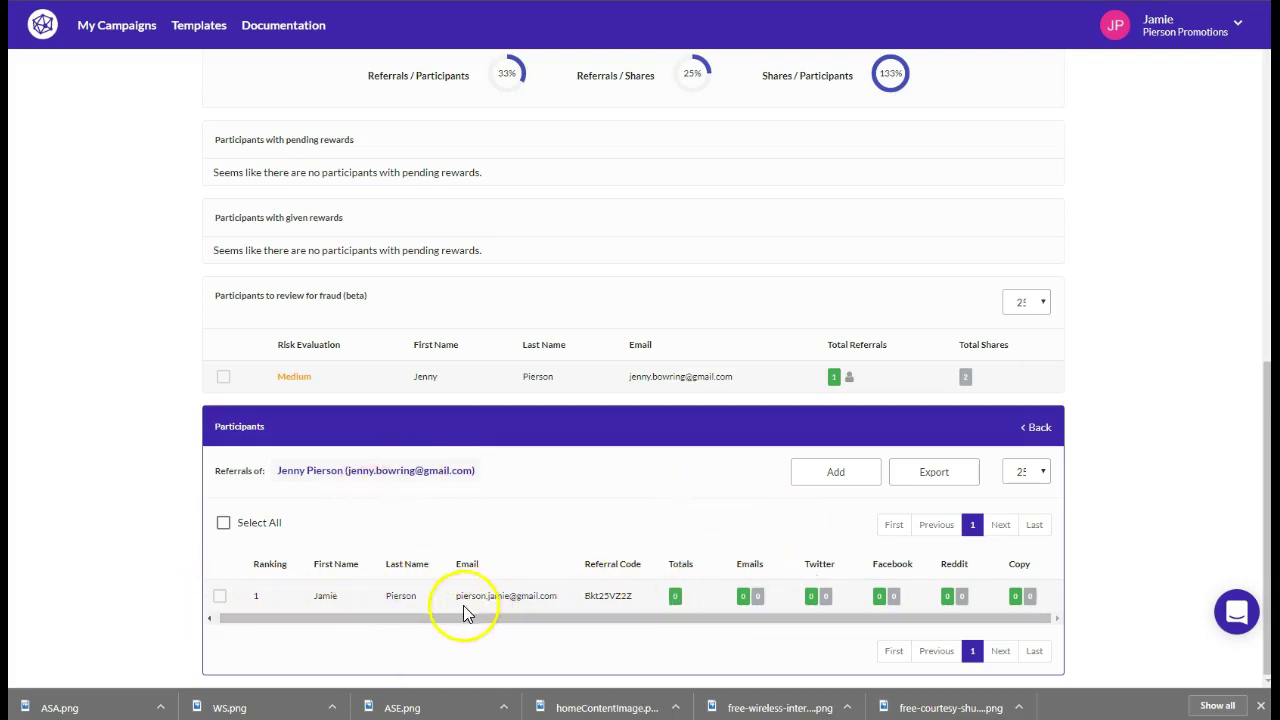
pyautogui.moveTo(456, 598); pyautogui.dragTo(546, 598)
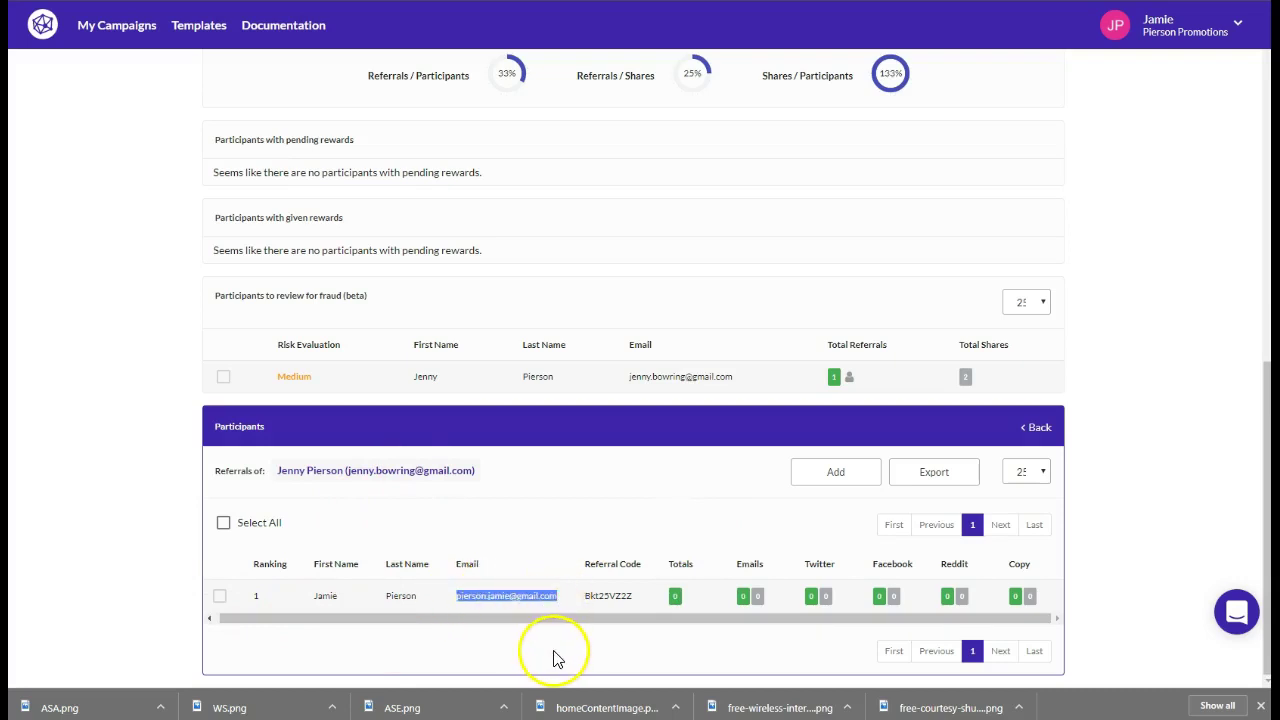
pyautogui.moveTo(655, 628); pyautogui.dragTo(515, 628)
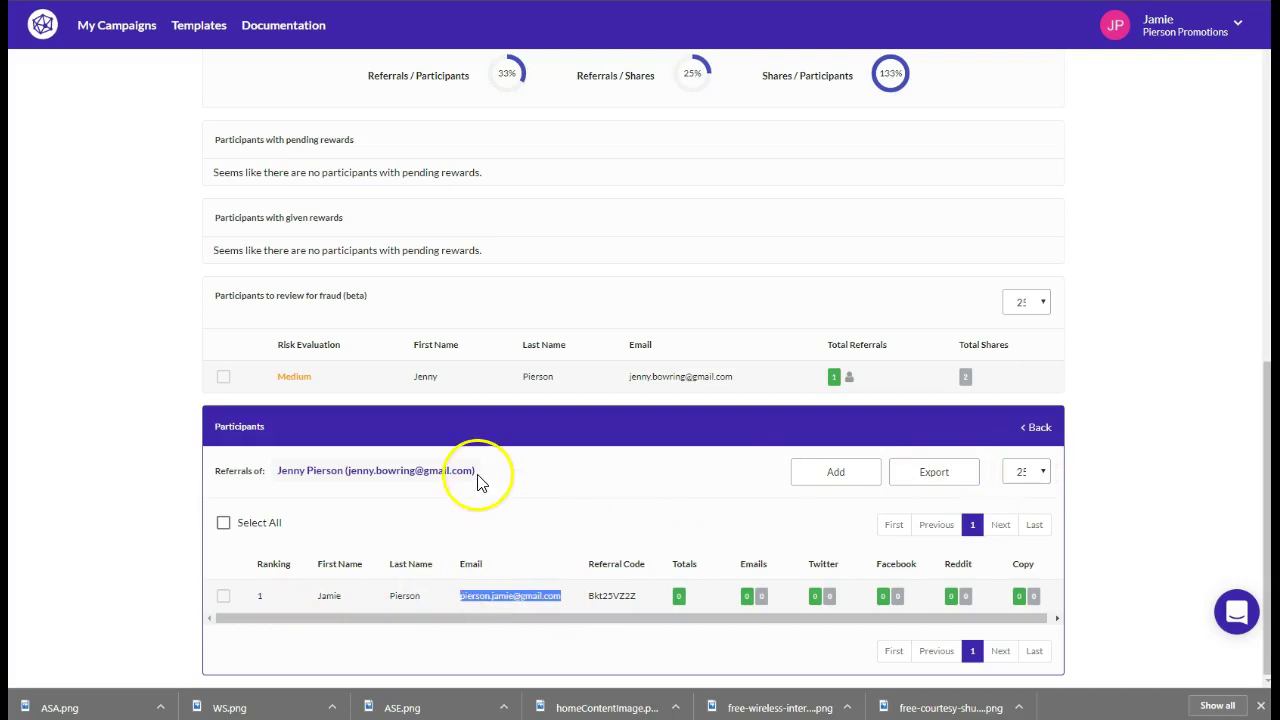
# Scroll the referrals view, then return to My Campaigns
pyautogui.scroll(5, 503, 449)
pyautogui.scroll(-4, 575, 455)
pyautogui.scroll(-3, 563, 459)
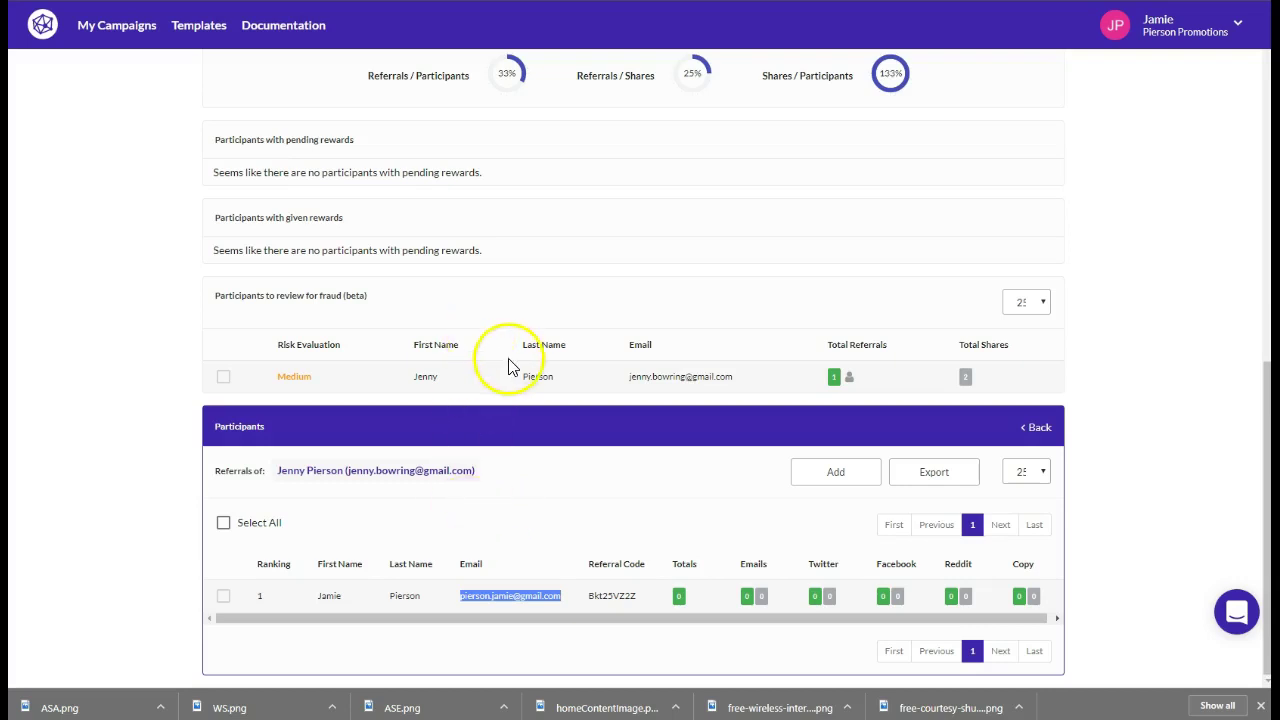
pyautogui.scroll(2, 518, 333)
pyautogui.scroll(5, 518, 333)
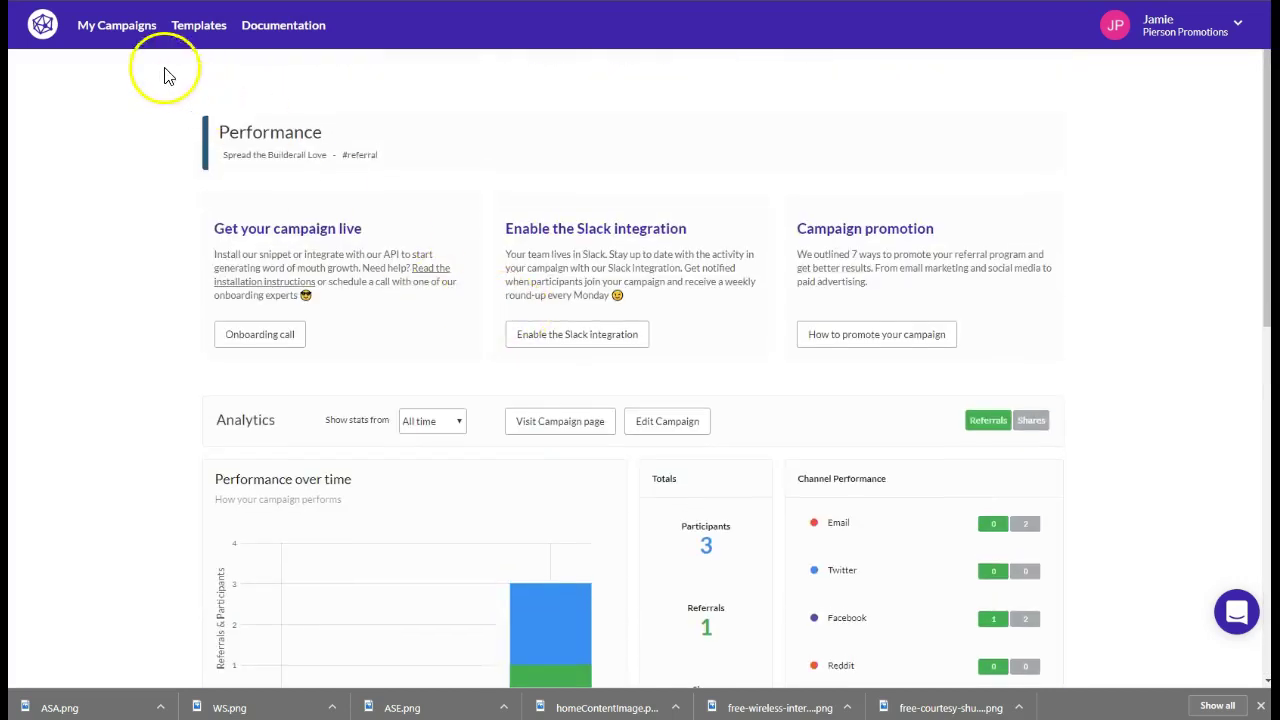
pyautogui.click(120, 27)
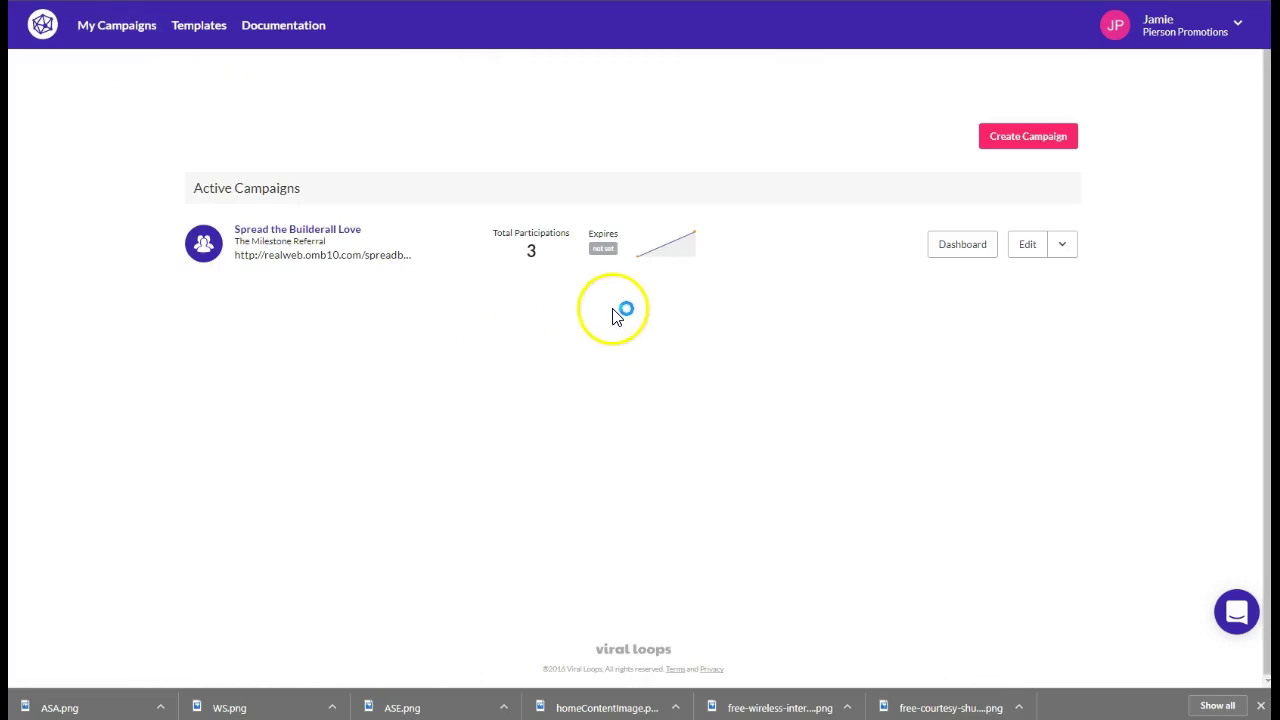
# Edit the Spread the Builderall Love campaign and select its website address
pyautogui.click(1030, 254)
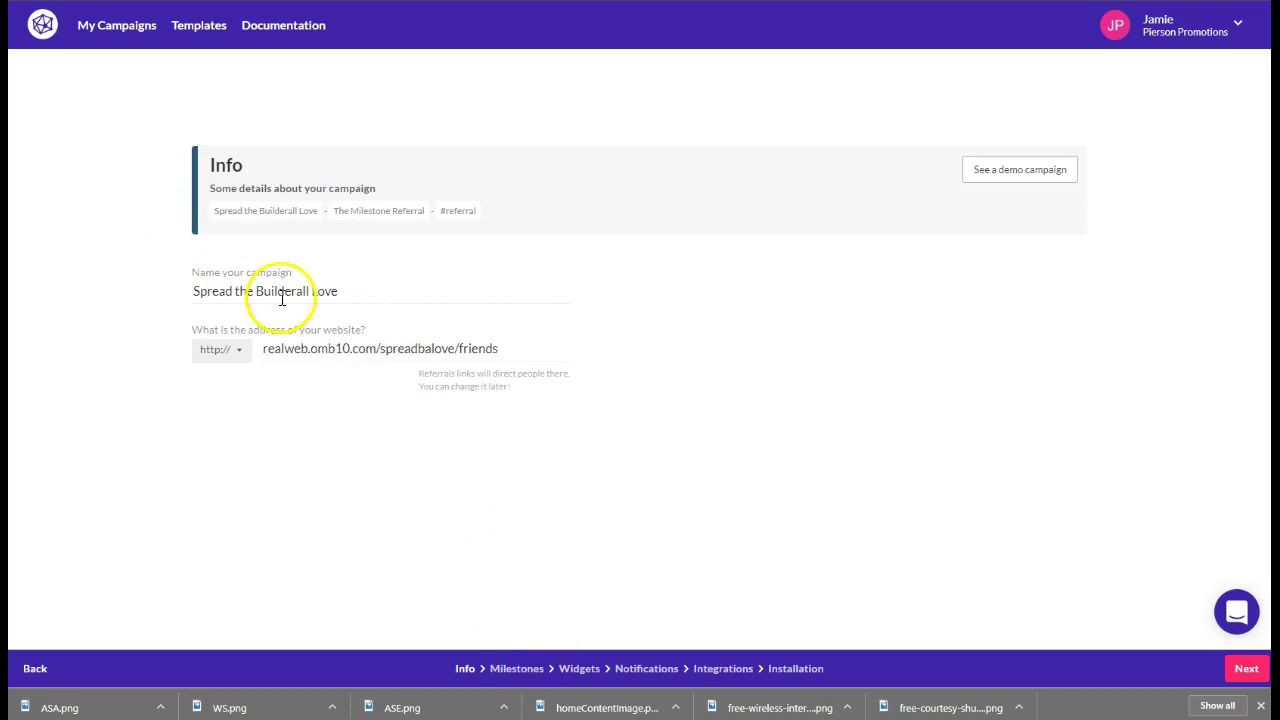
pyautogui.moveTo(530, 349); pyautogui.dragTo(276, 352)
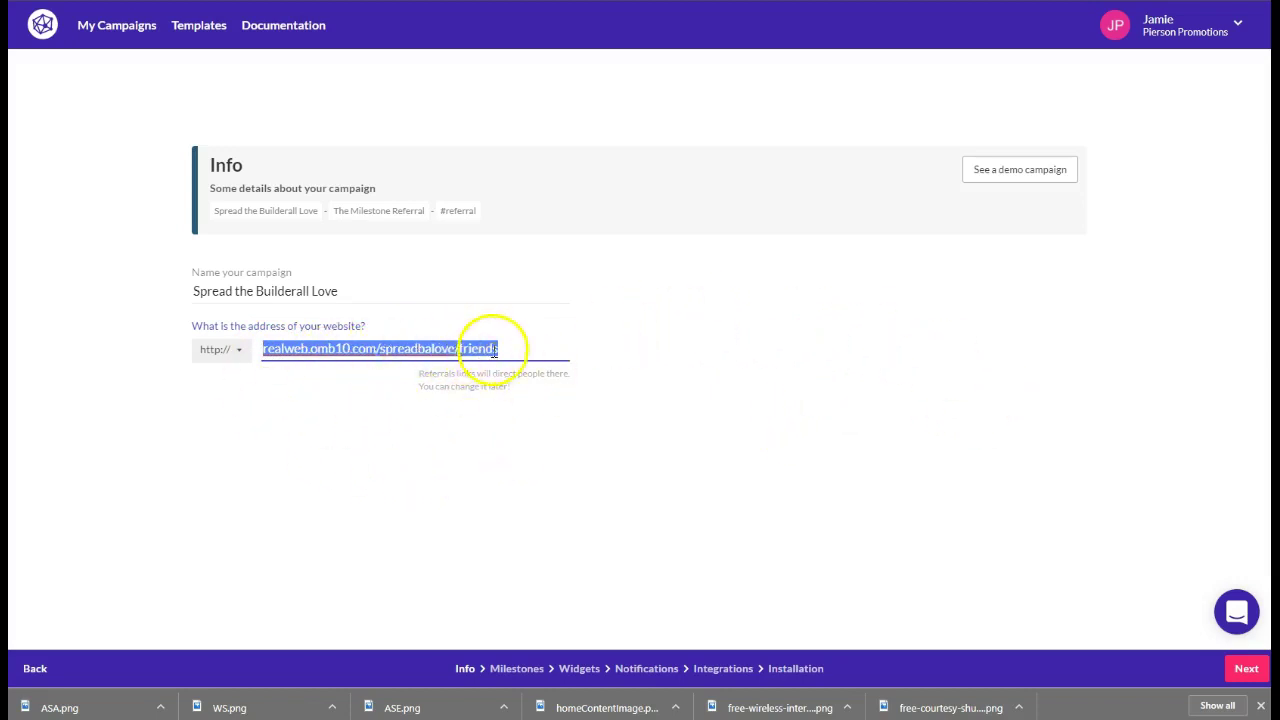
pyautogui.click(990, 558)
# Advance to the Milestones step and scroll through the 1- and 3-referral milestone cards
pyautogui.click(1246, 668)
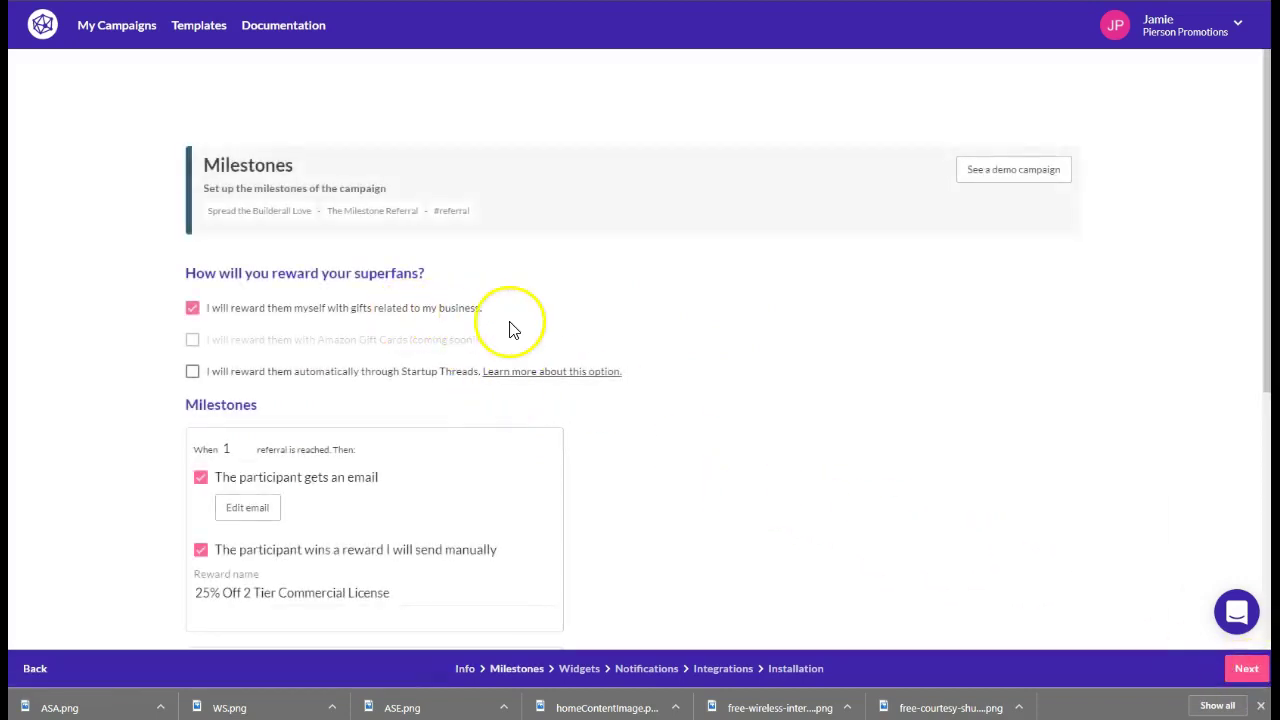
pyautogui.scroll(-3, 515, 330)
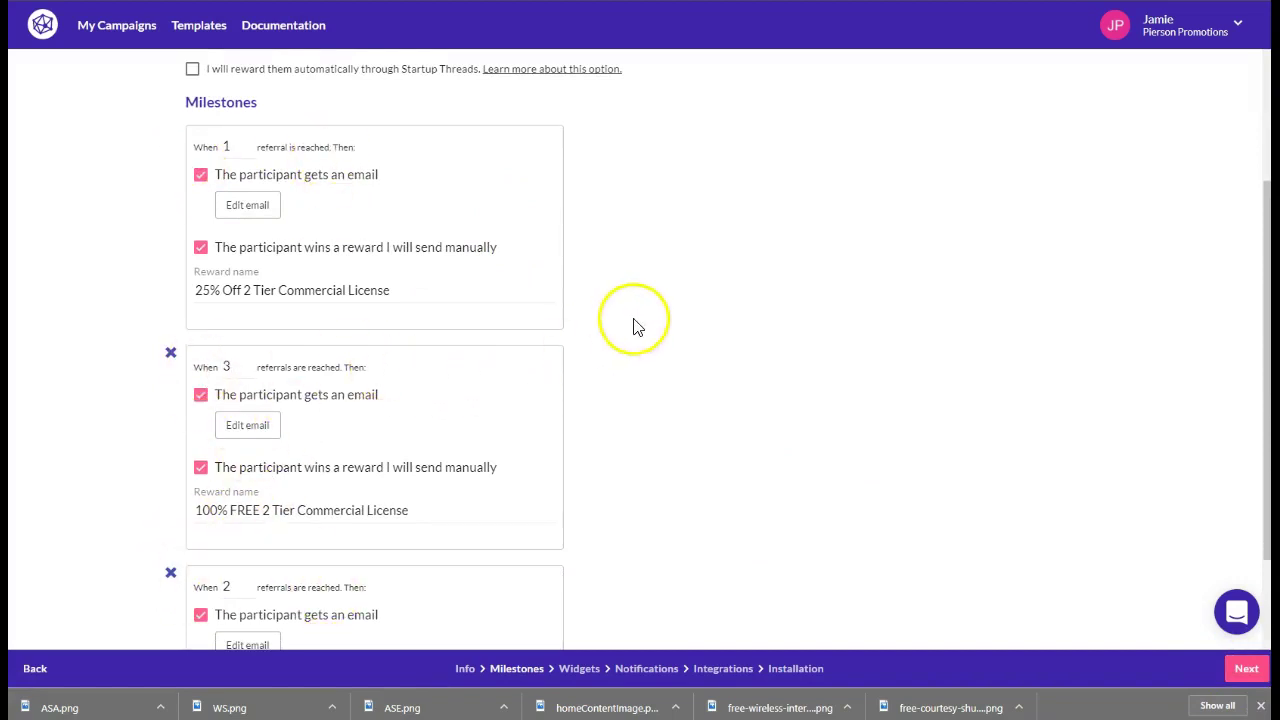
pyautogui.scroll(3, 633, 327)
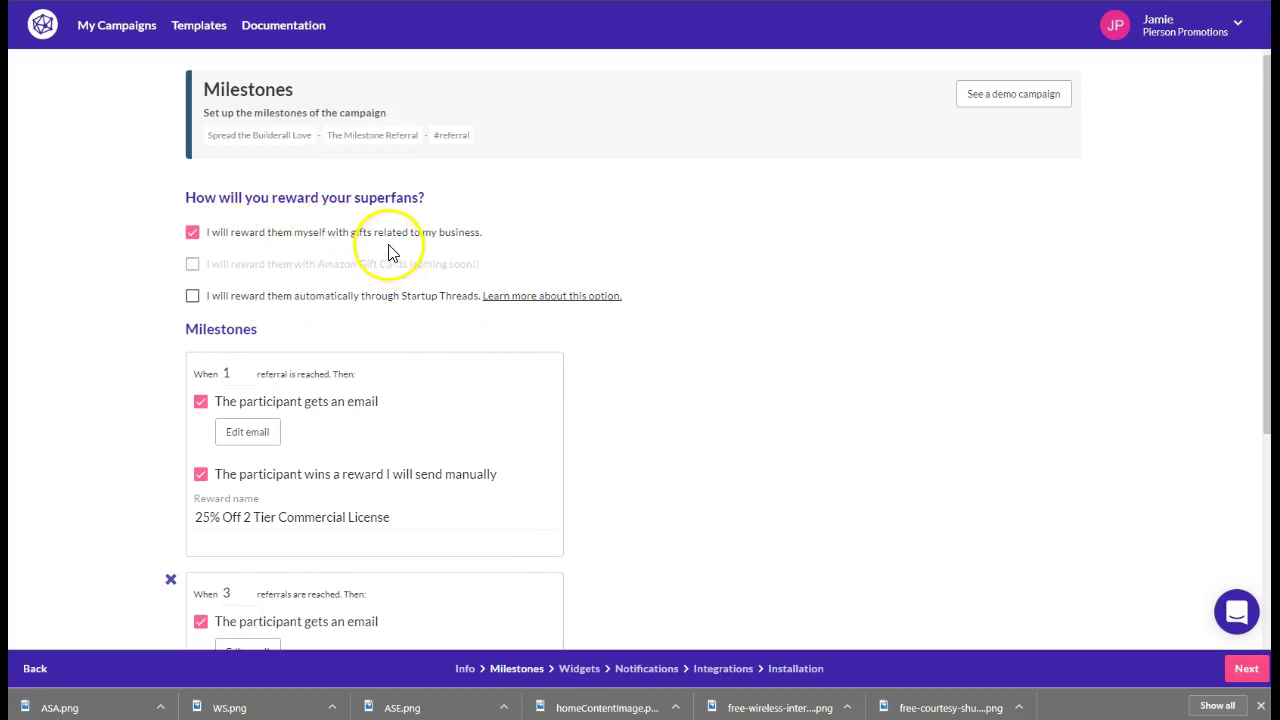
pyautogui.scroll(-2, 560, 320)
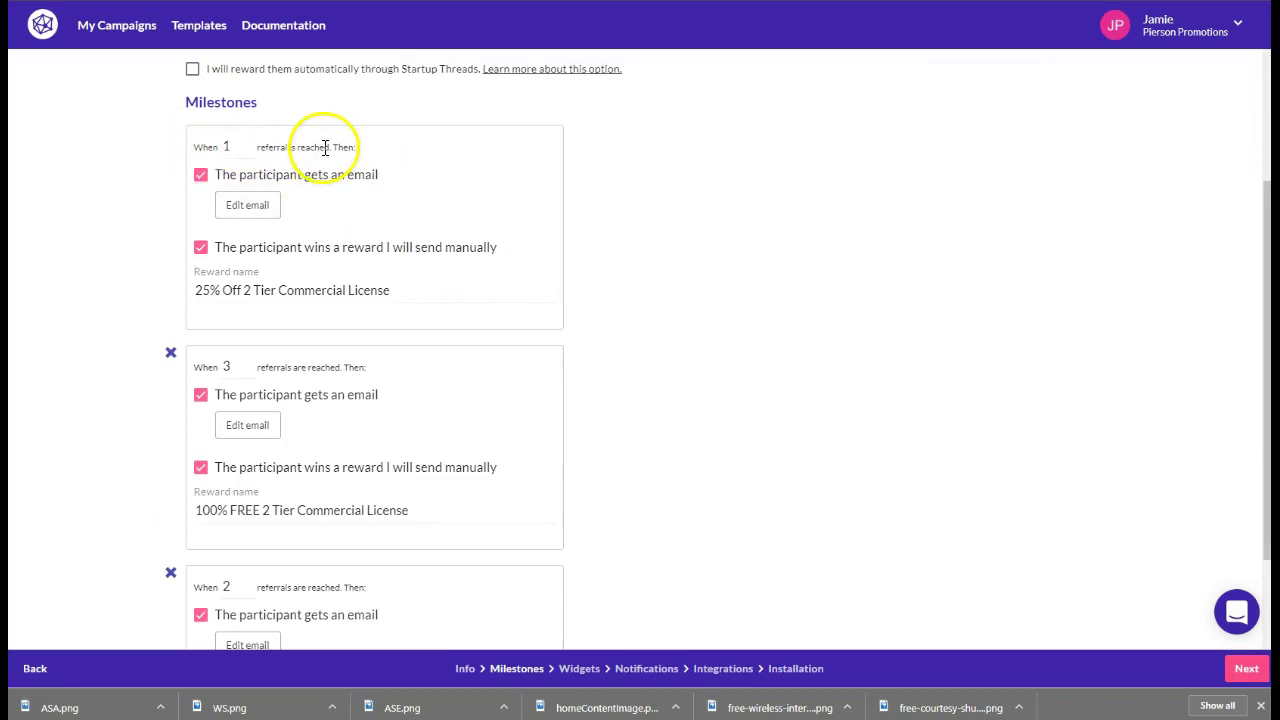
# Open the one-referral milestone email and scroll through its content
pyautogui.click(248, 207)
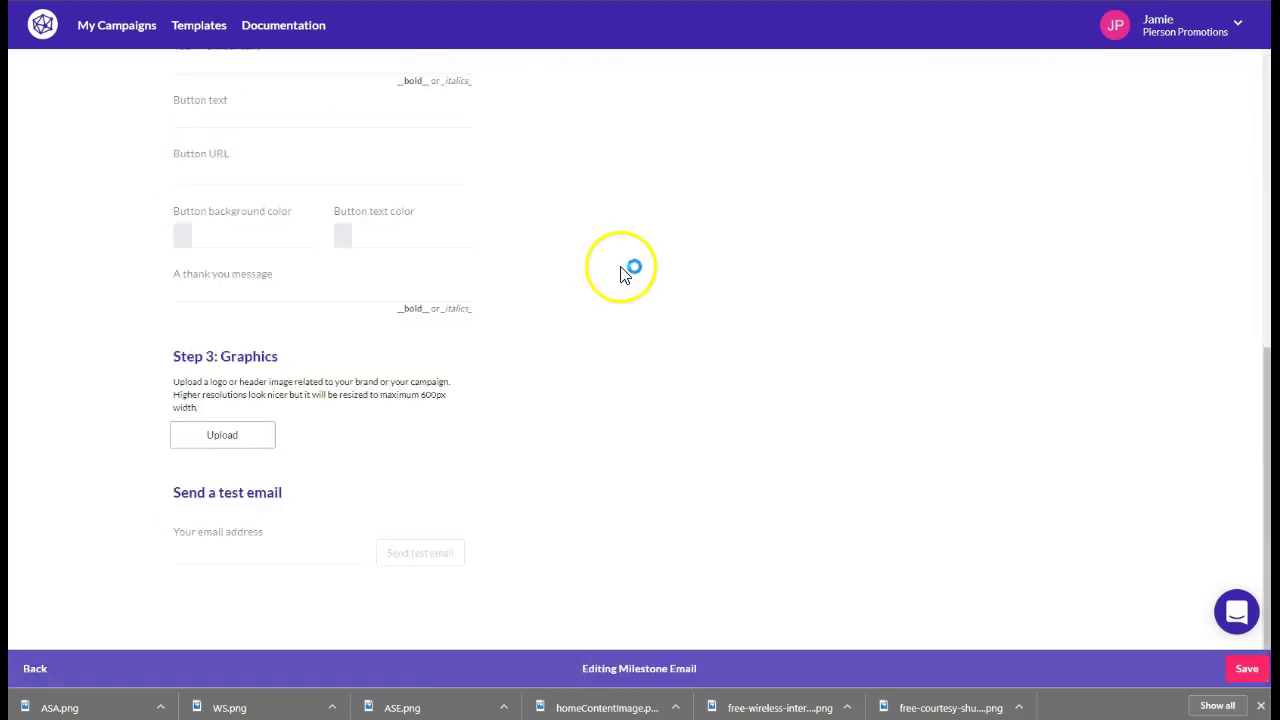
pyautogui.scroll(15, 612, 390)
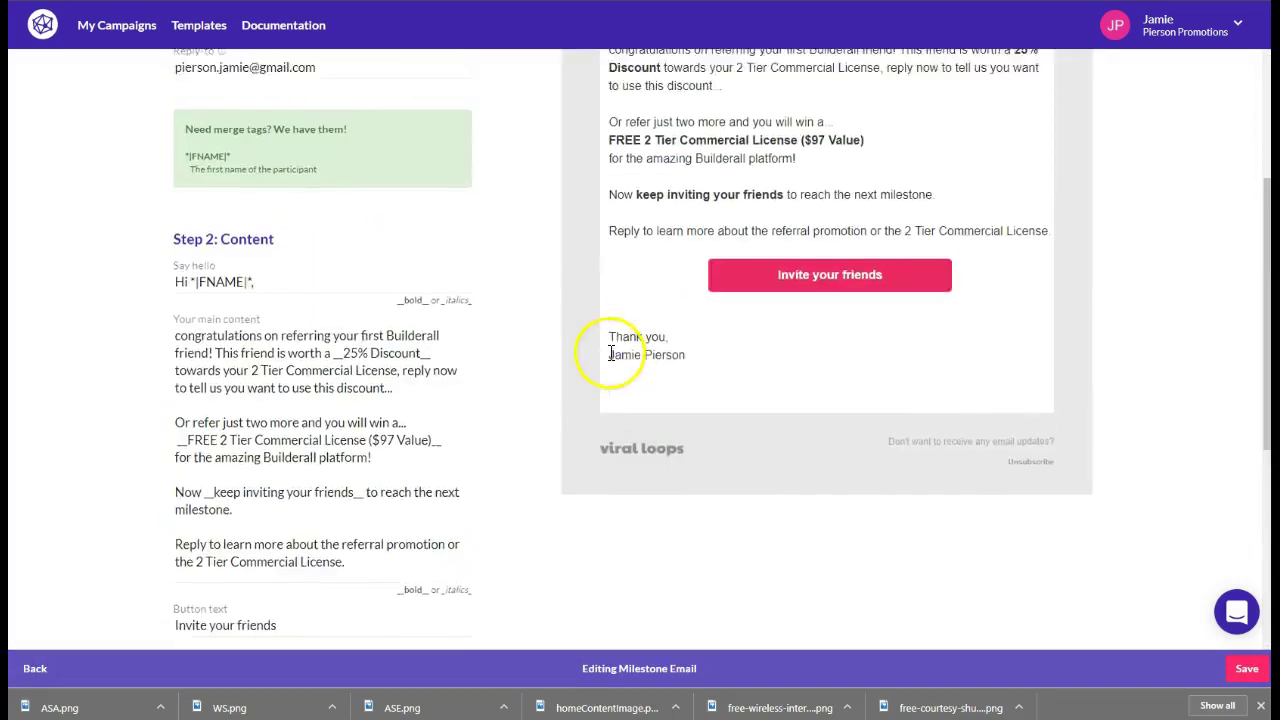
pyautogui.scroll(-3, 700, 325)
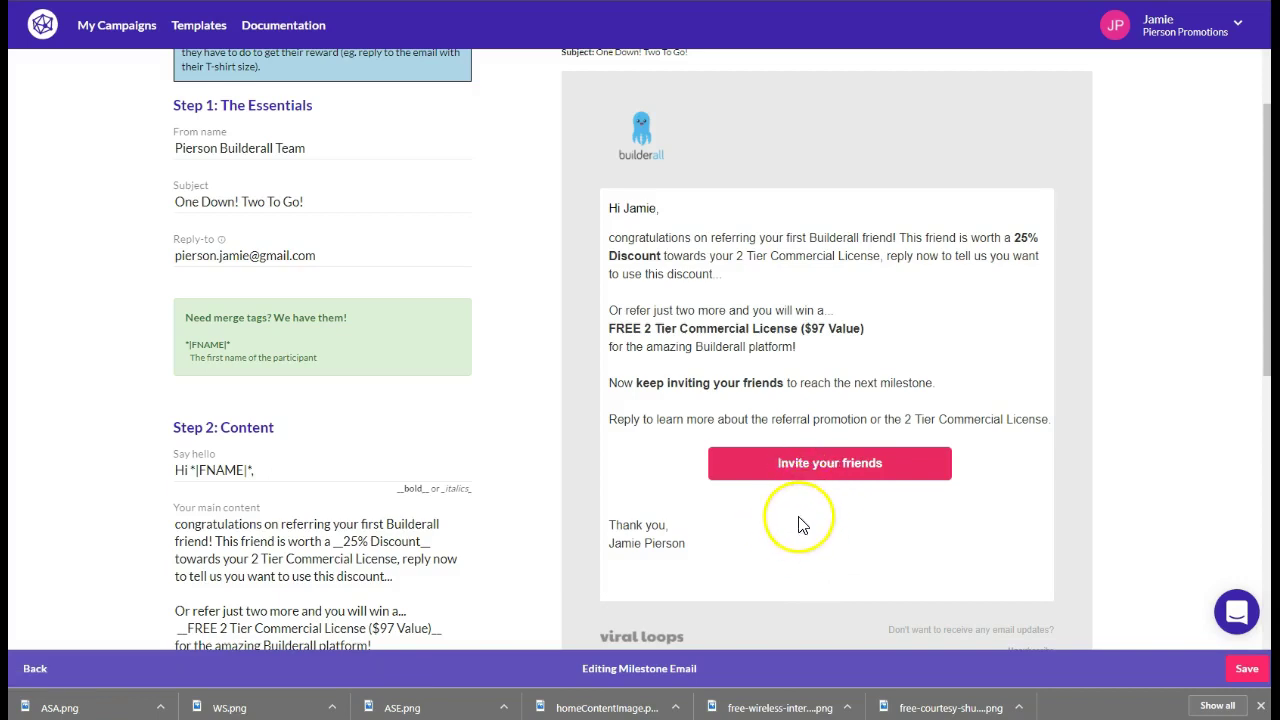
pyautogui.scroll(-2, 800, 518)
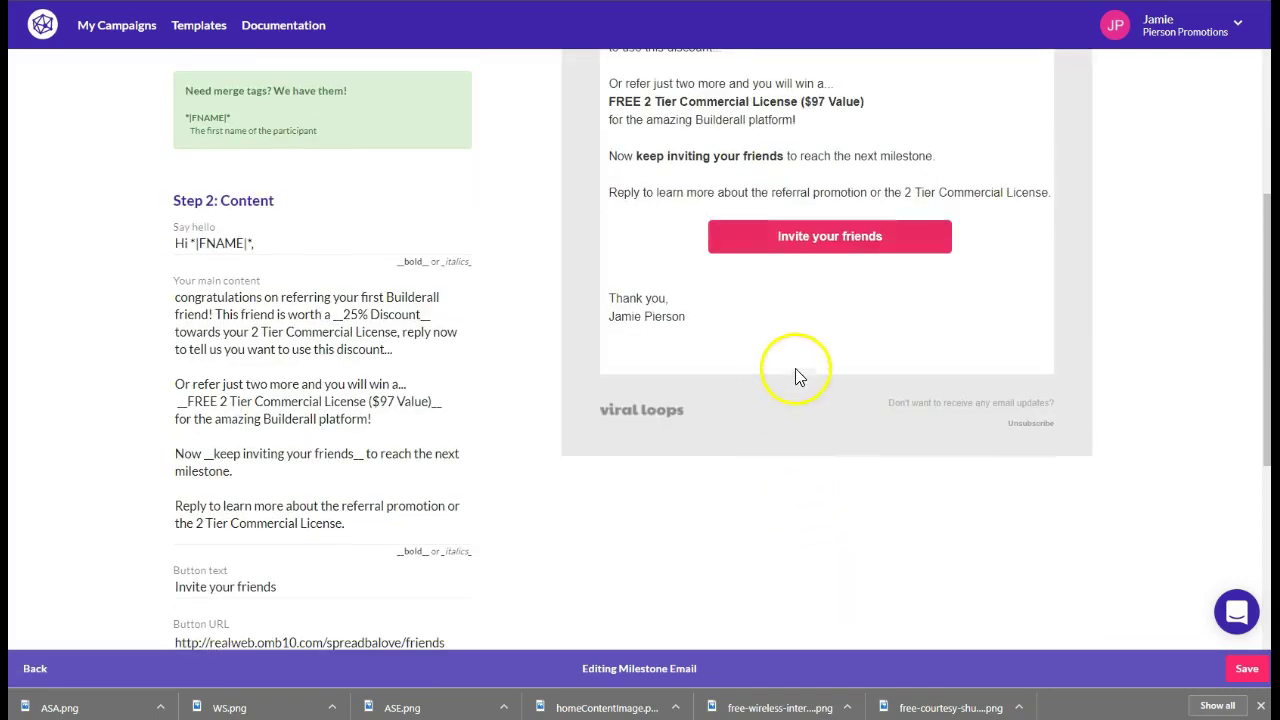
pyautogui.scroll(4, 708, 293)
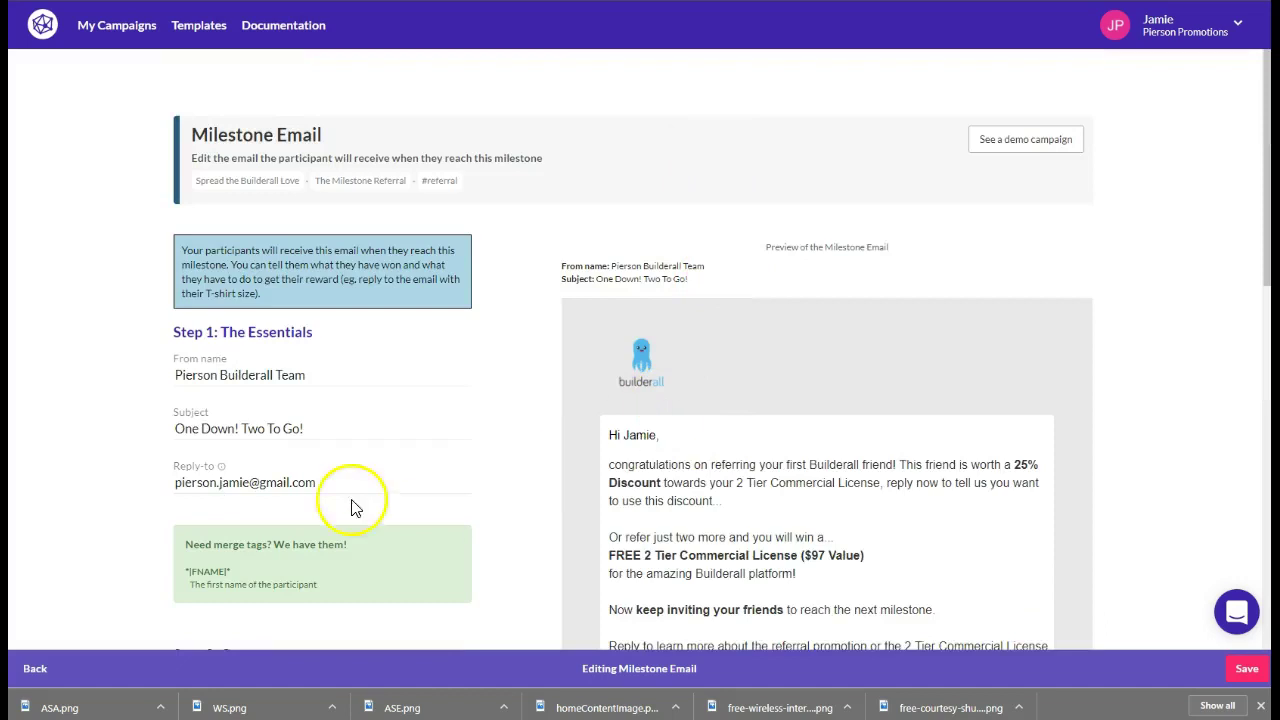
pyautogui.scroll(-1, 351, 508)
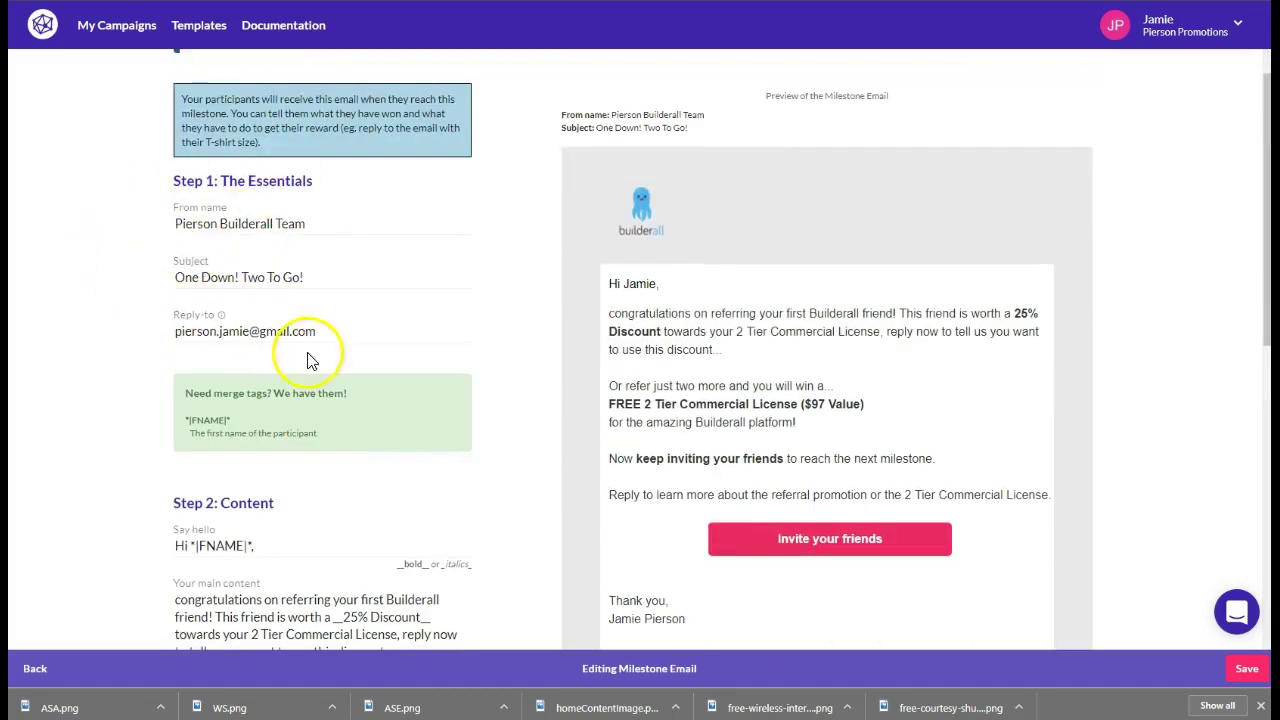
pyautogui.scroll(-2, 298, 492)
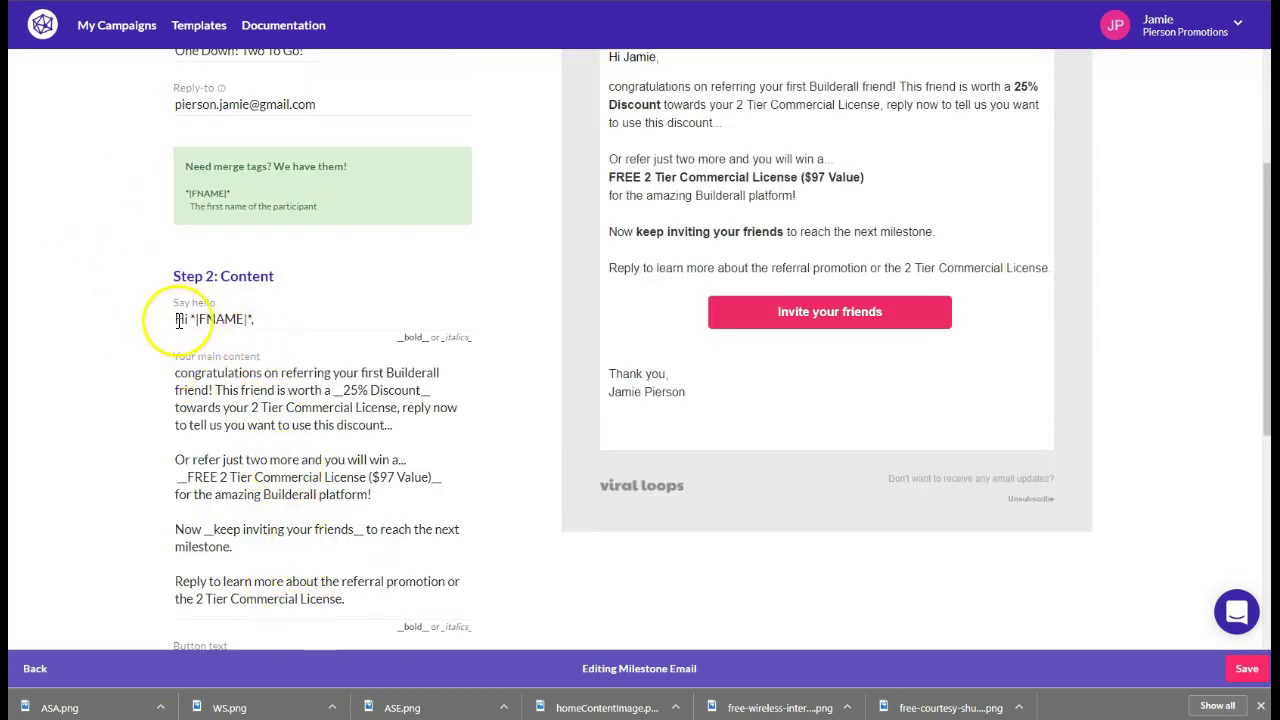
pyautogui.scroll(-4, 326, 411)
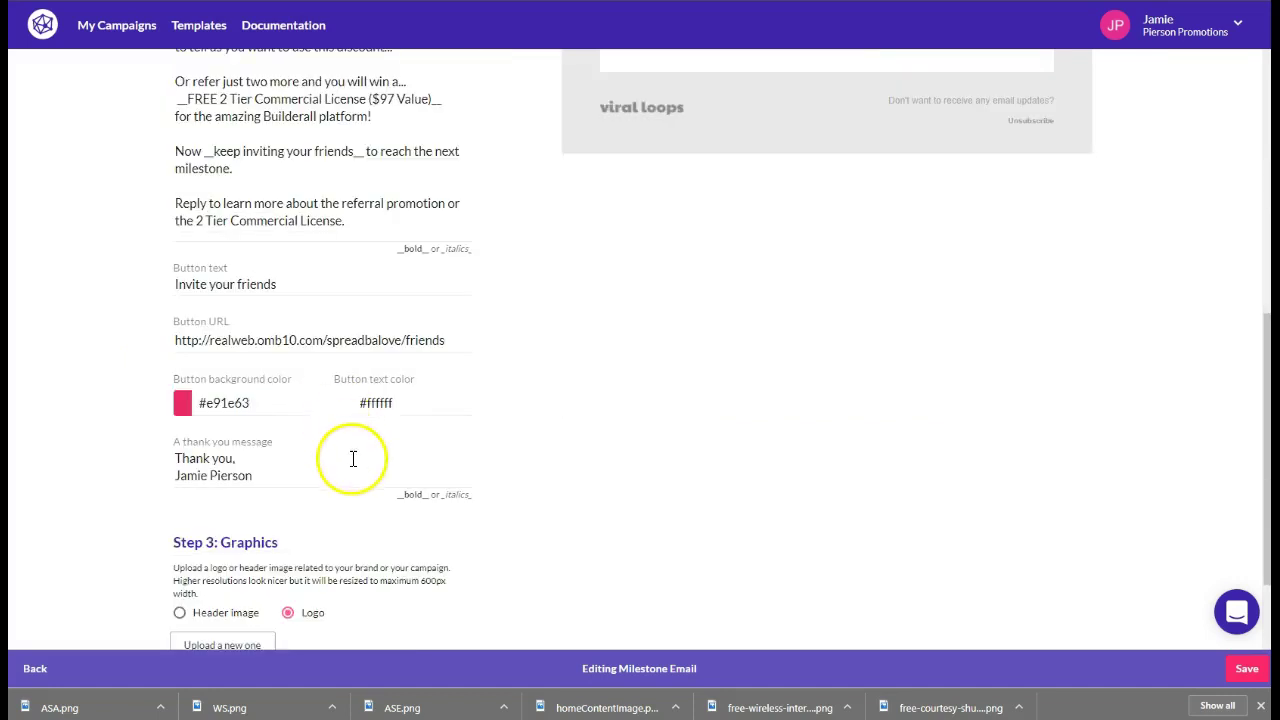
pyautogui.scroll(-2, 353, 459)
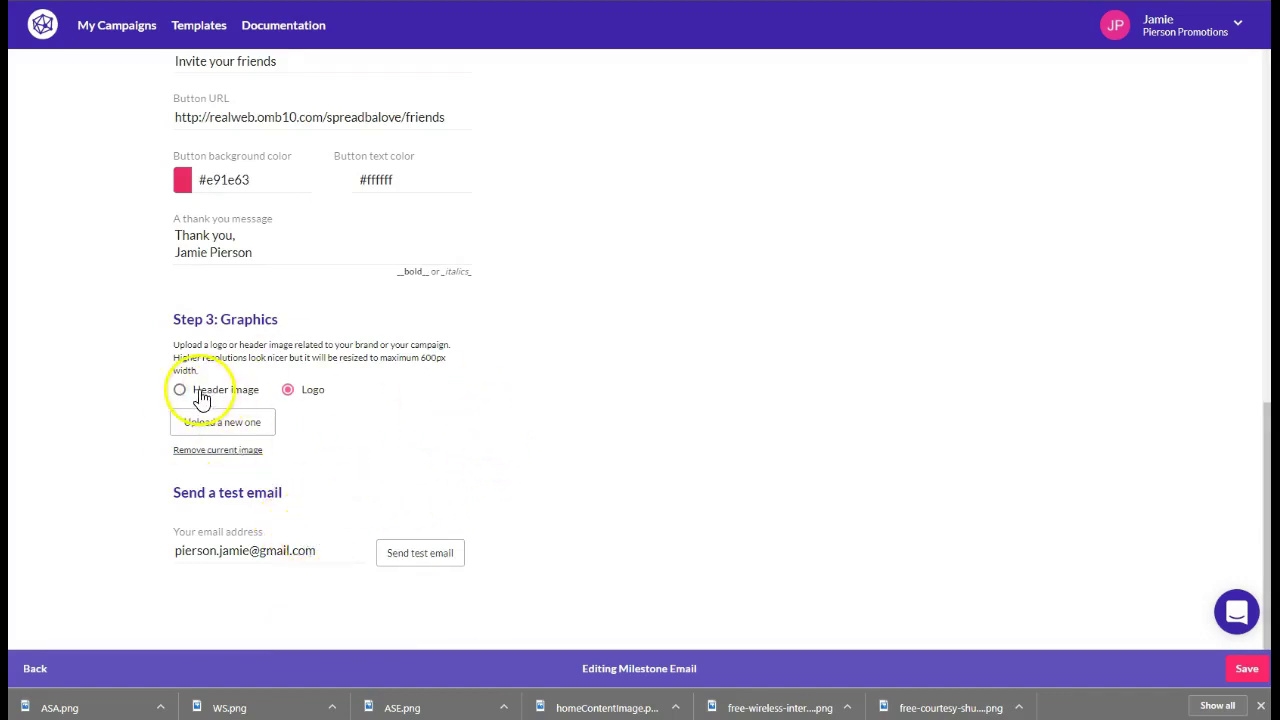
pyautogui.scroll(9, 586, 429)
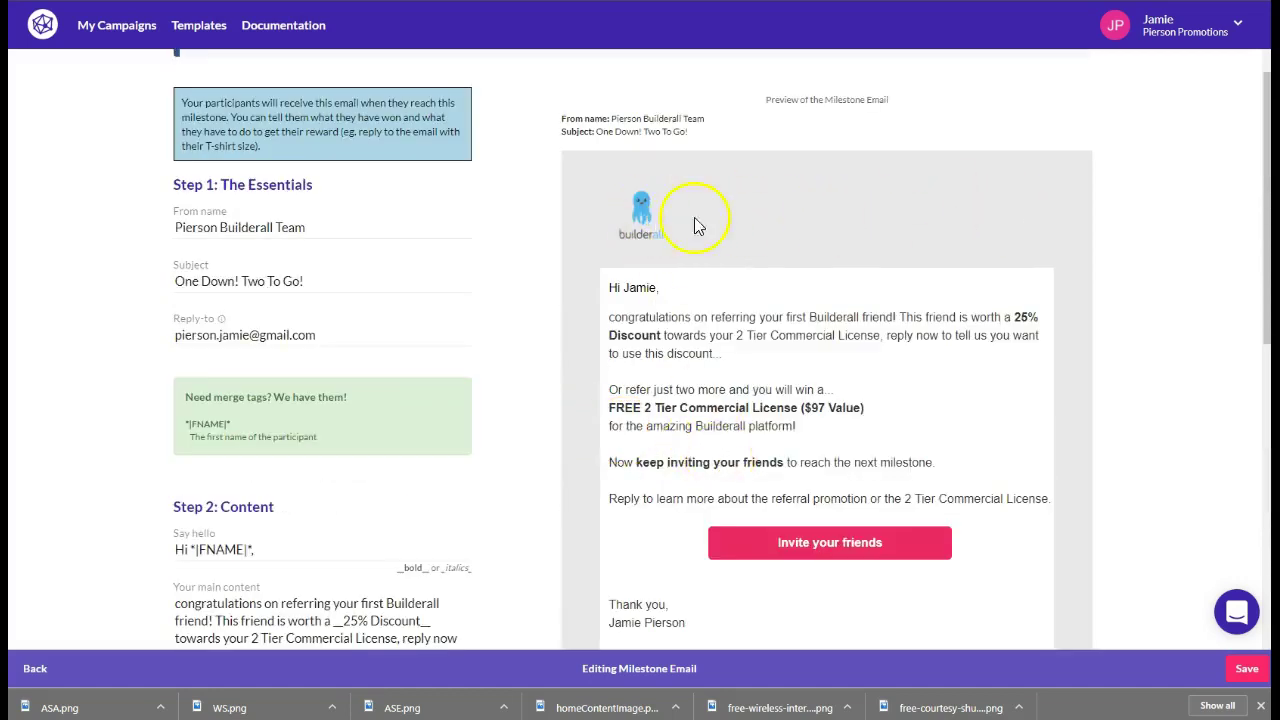
pyautogui.scroll(-4, 395, 500)
pyautogui.scroll(-5, 398, 495)
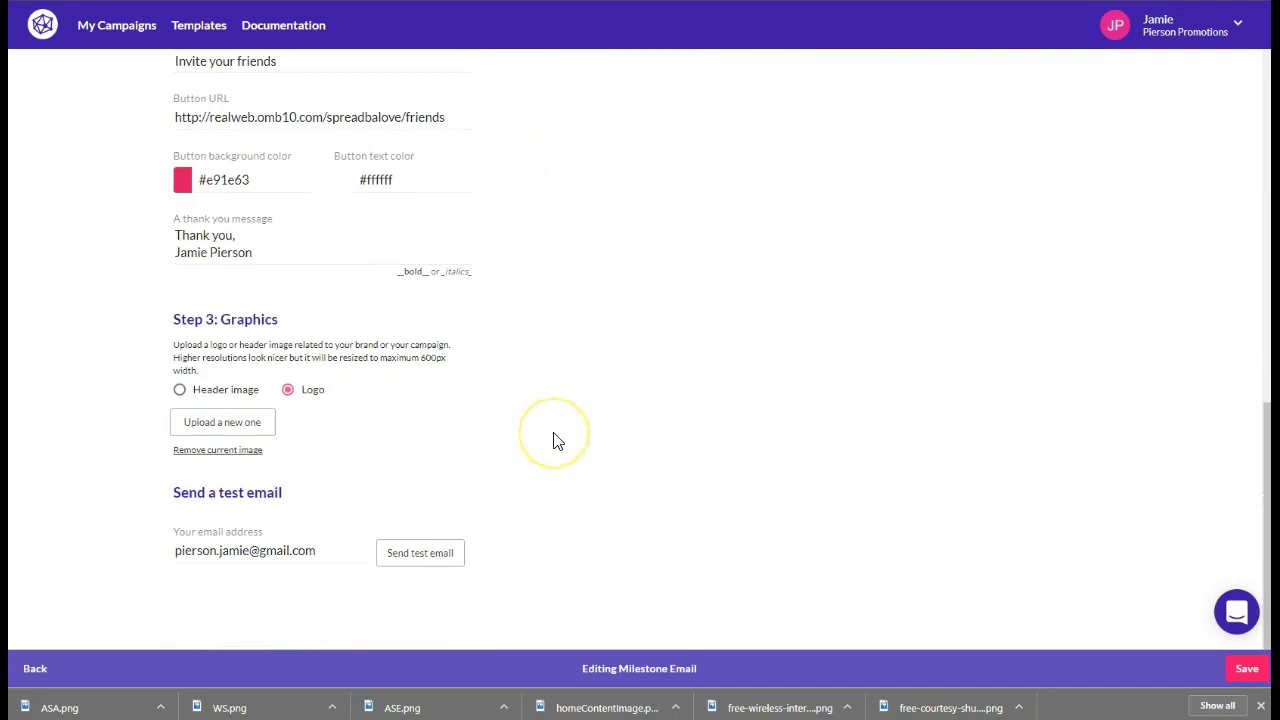
# Save the one-referral milestone email and return to the milestone list
pyautogui.scroll(3, 590, 470)
pyautogui.scroll(2, 630, 460)
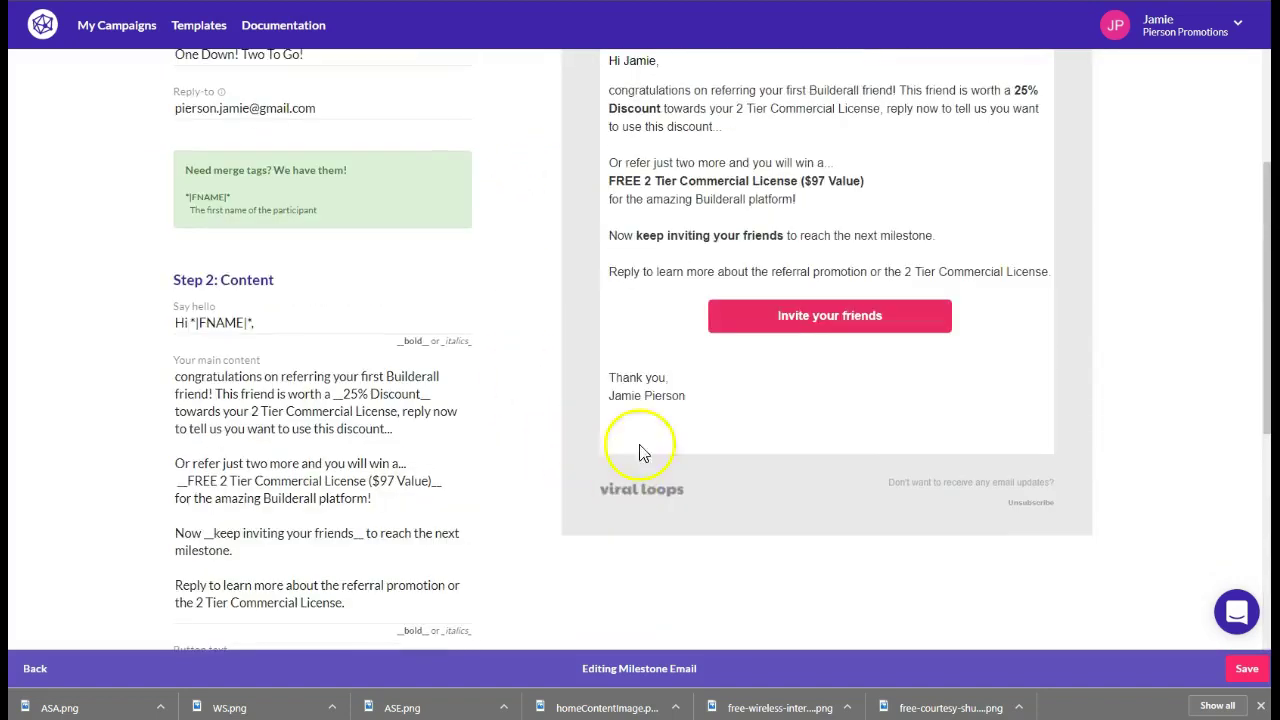
pyautogui.scroll(2, 750, 349)
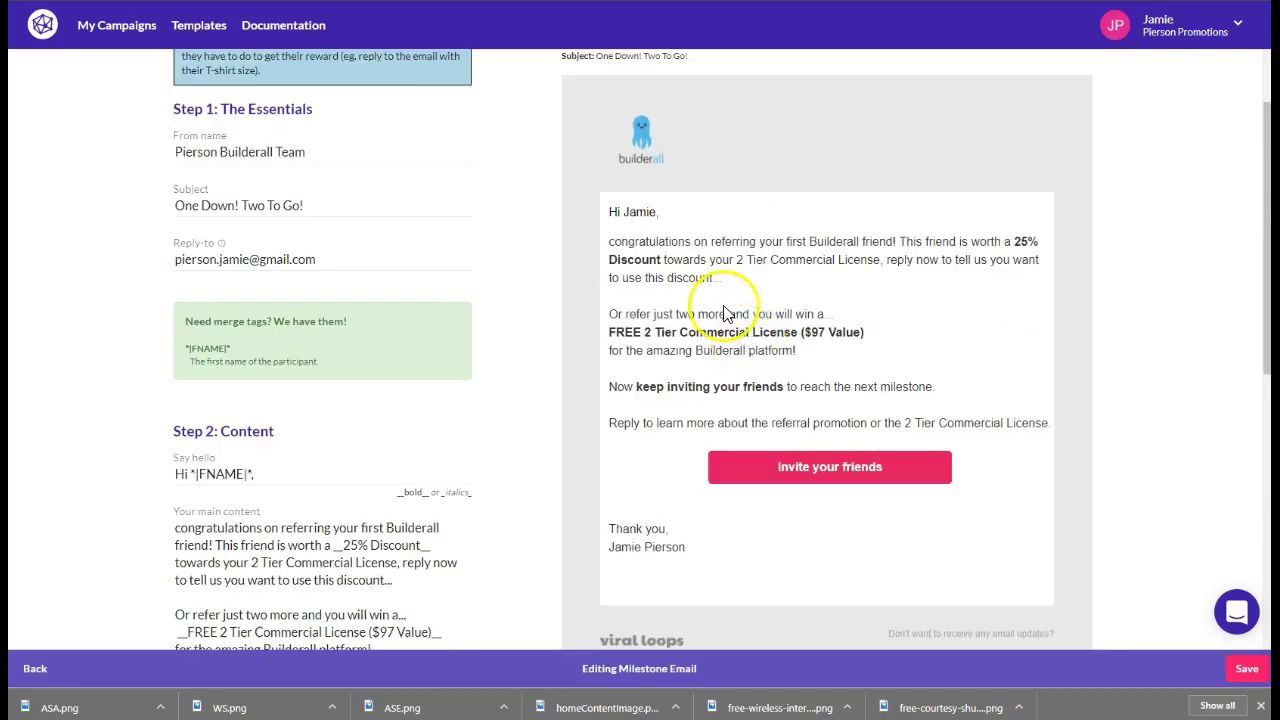
pyautogui.click(1246, 668)
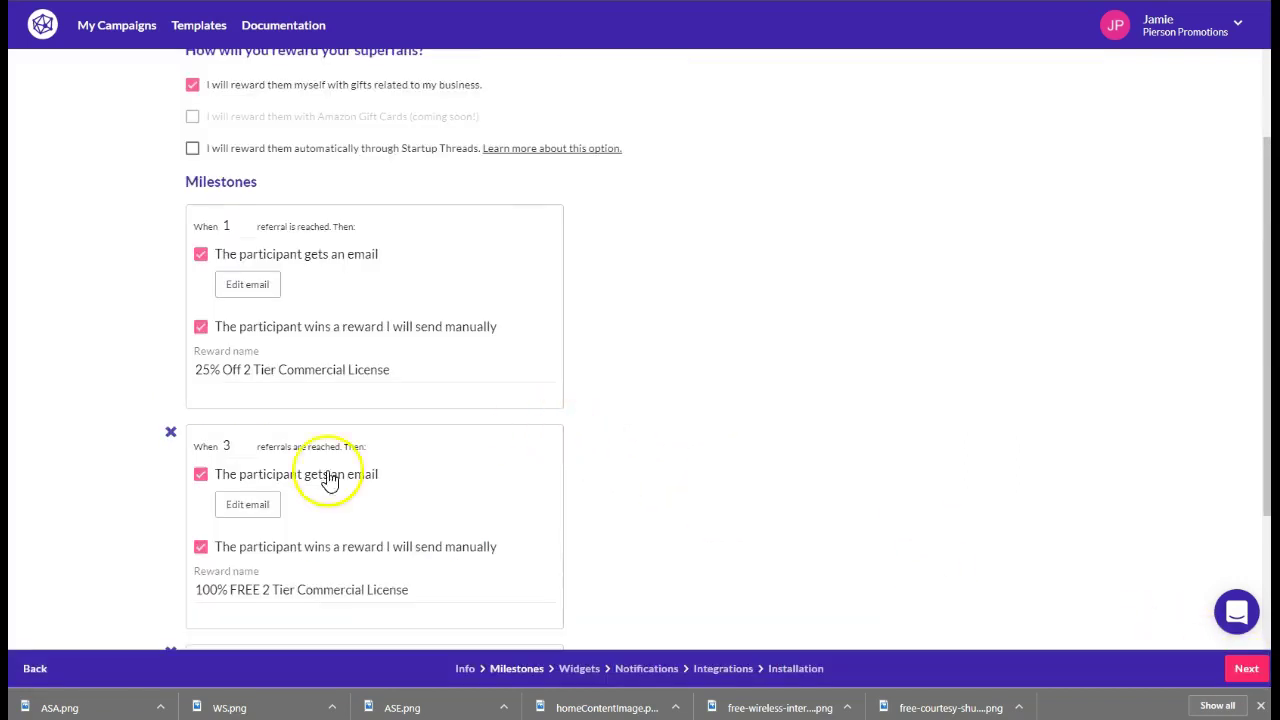
pyautogui.scroll(-3, 325, 482)
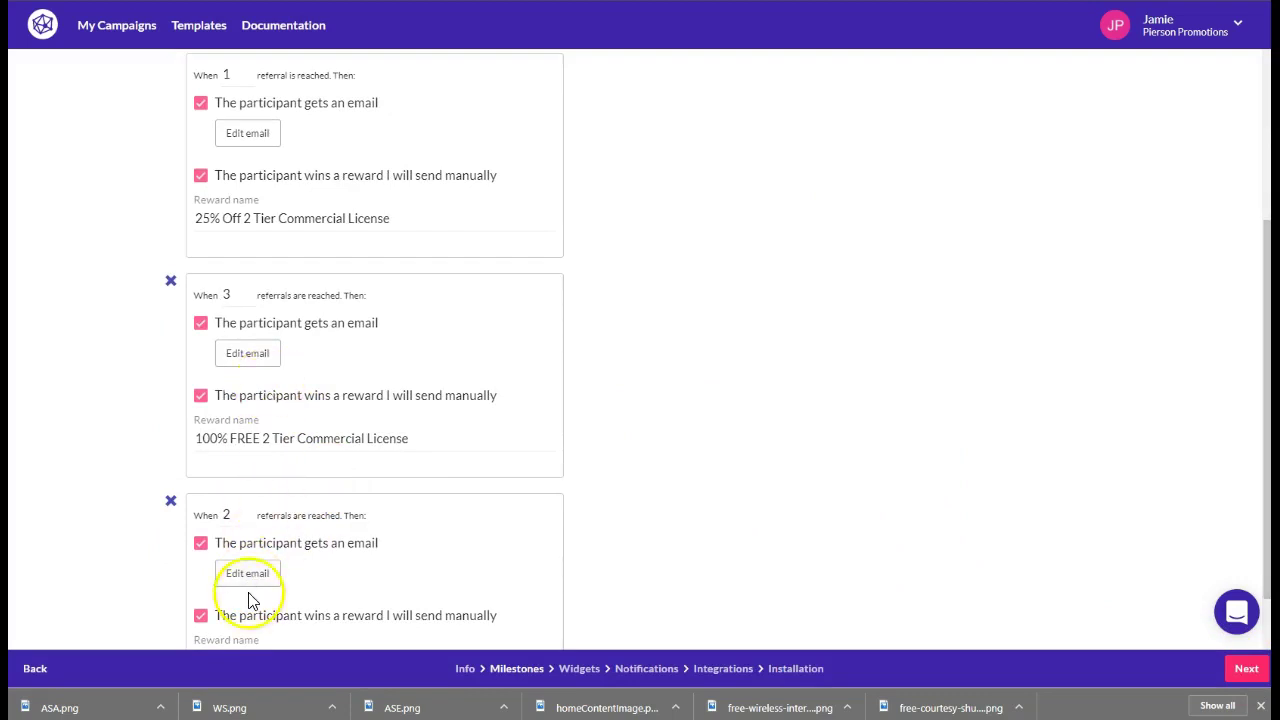
# Review and save the 3-referral email 'You have earned a FREE 2 Tier Commercial License!'
pyautogui.click(247, 353)
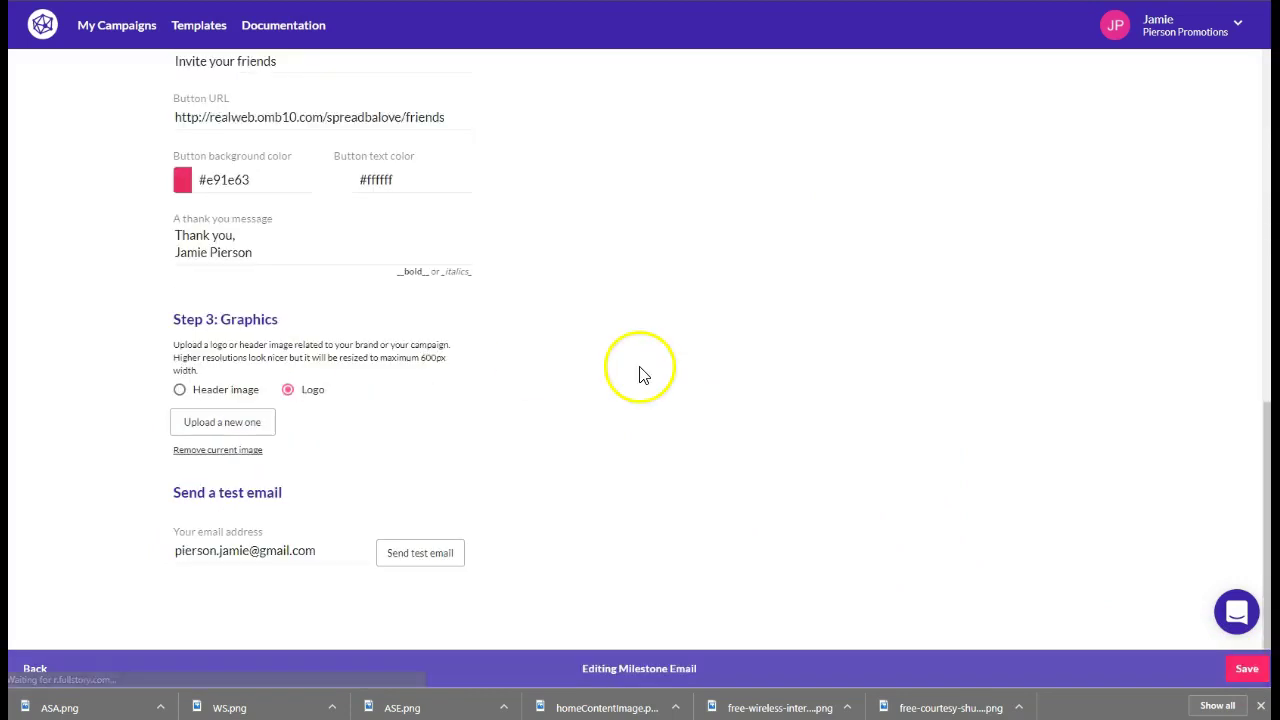
pyautogui.scroll(10, 534, 397)
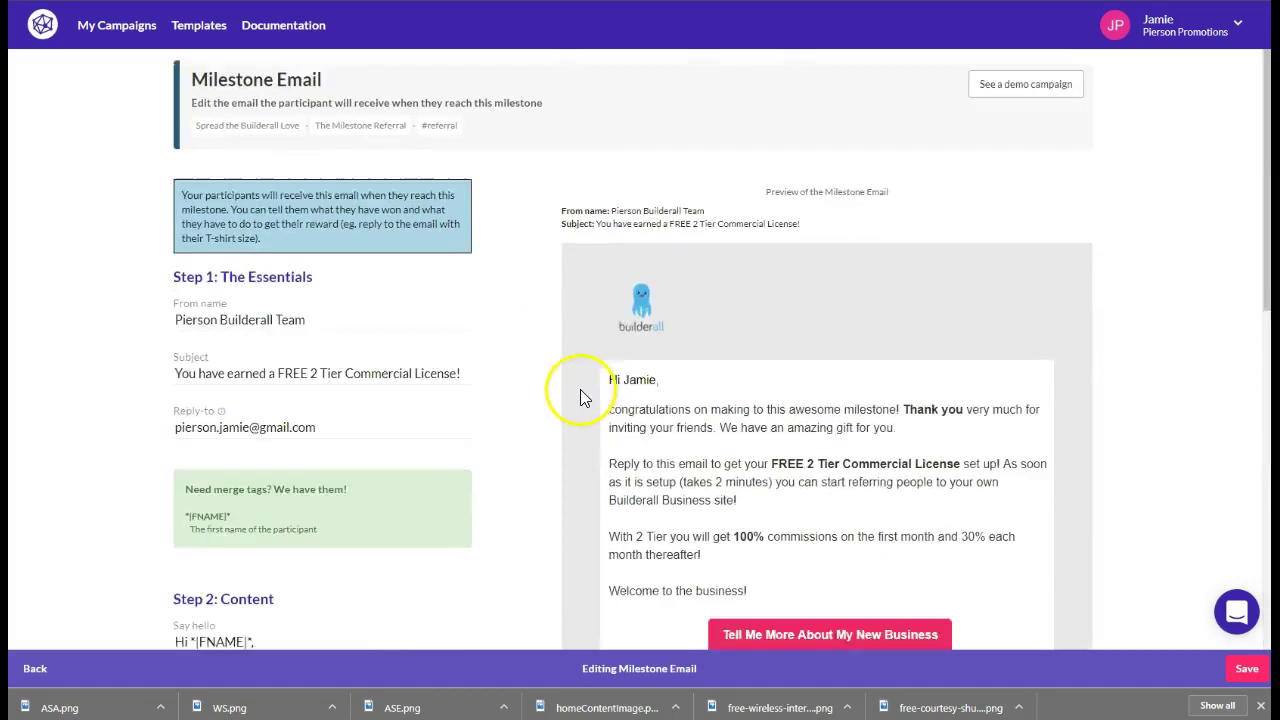
pyautogui.scroll(-2, 605, 238)
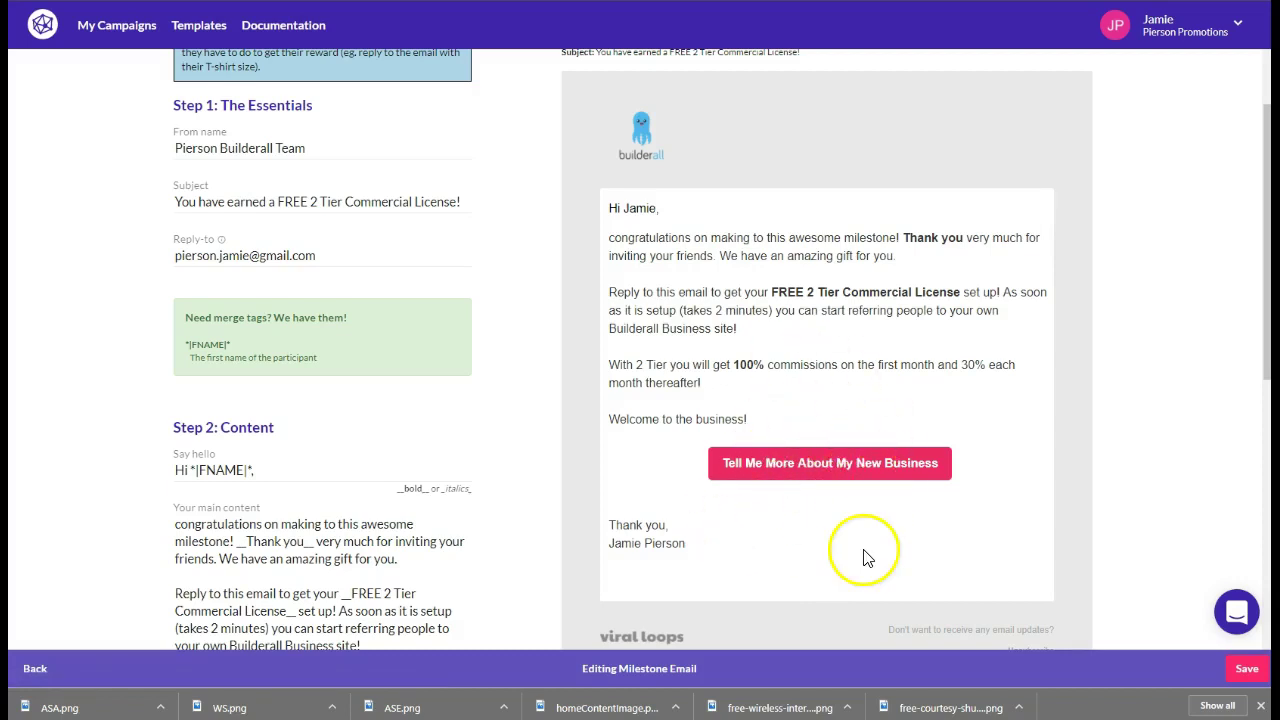
pyautogui.scroll(-3, 794, 449)
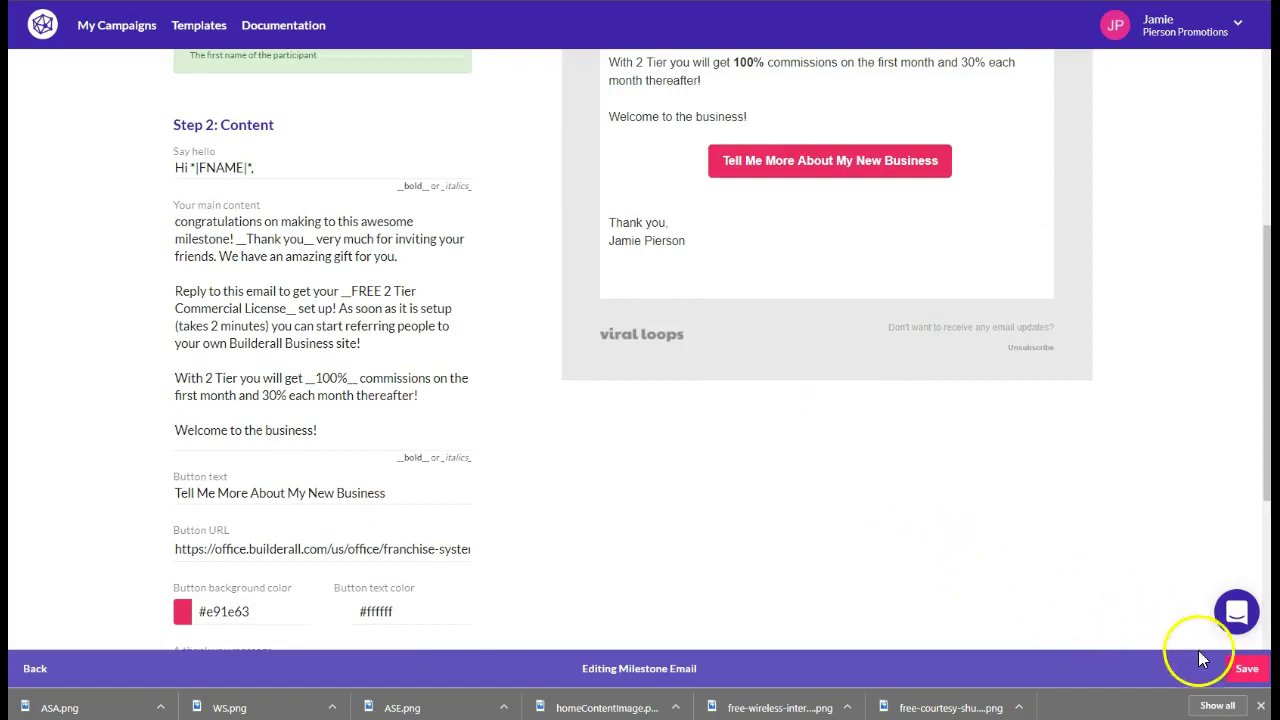
pyautogui.click(1240, 669)
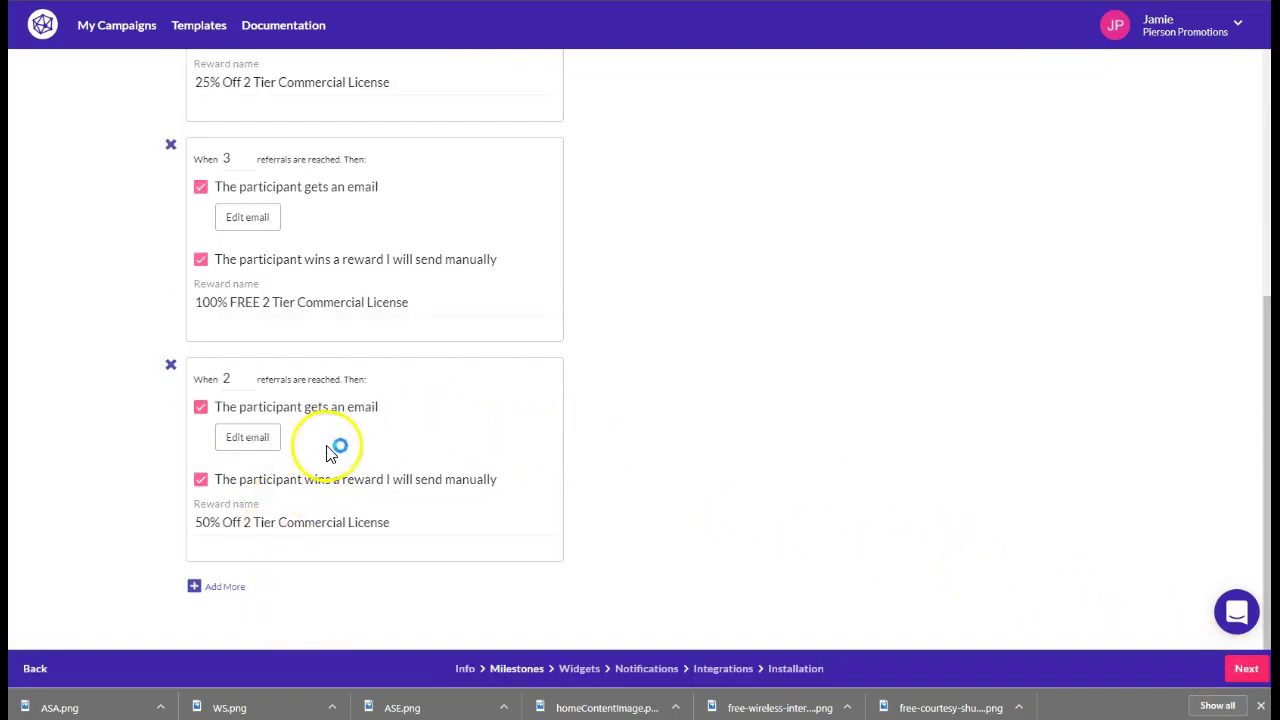
# Go to the Widgets step and scroll through the available widgets
pyautogui.click(622, 675)
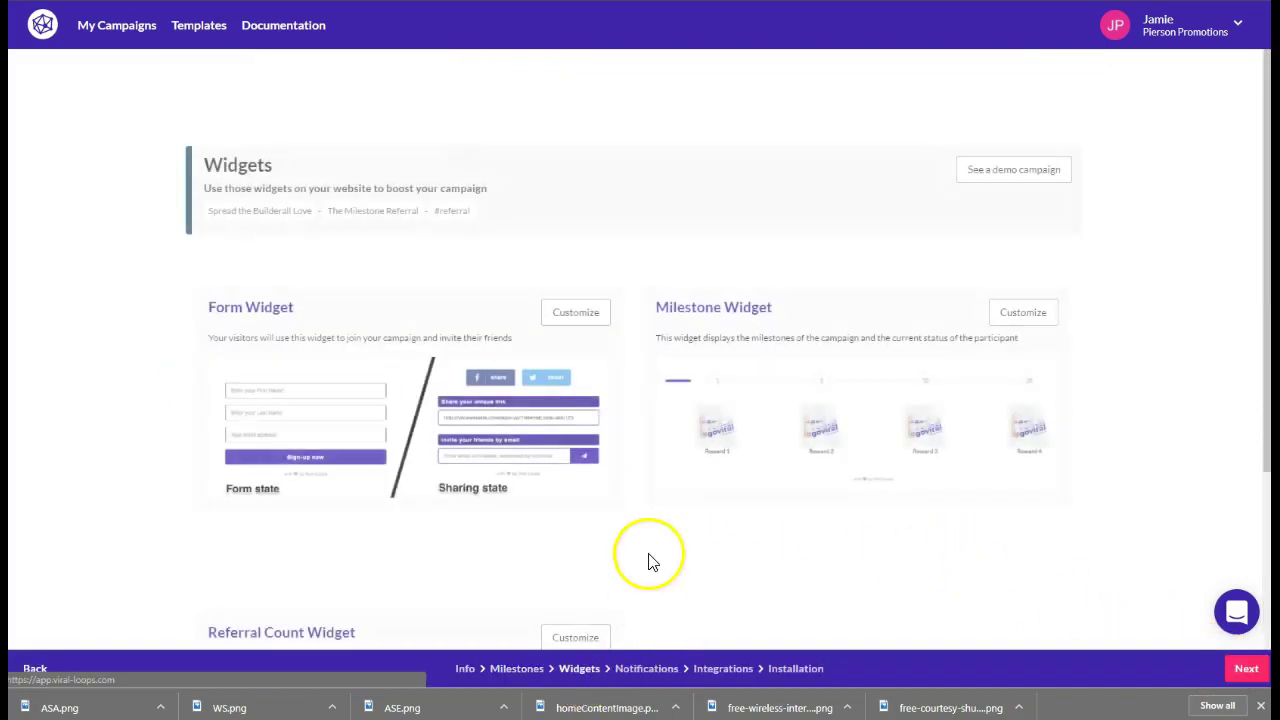
pyautogui.scroll(-2, 383, 491)
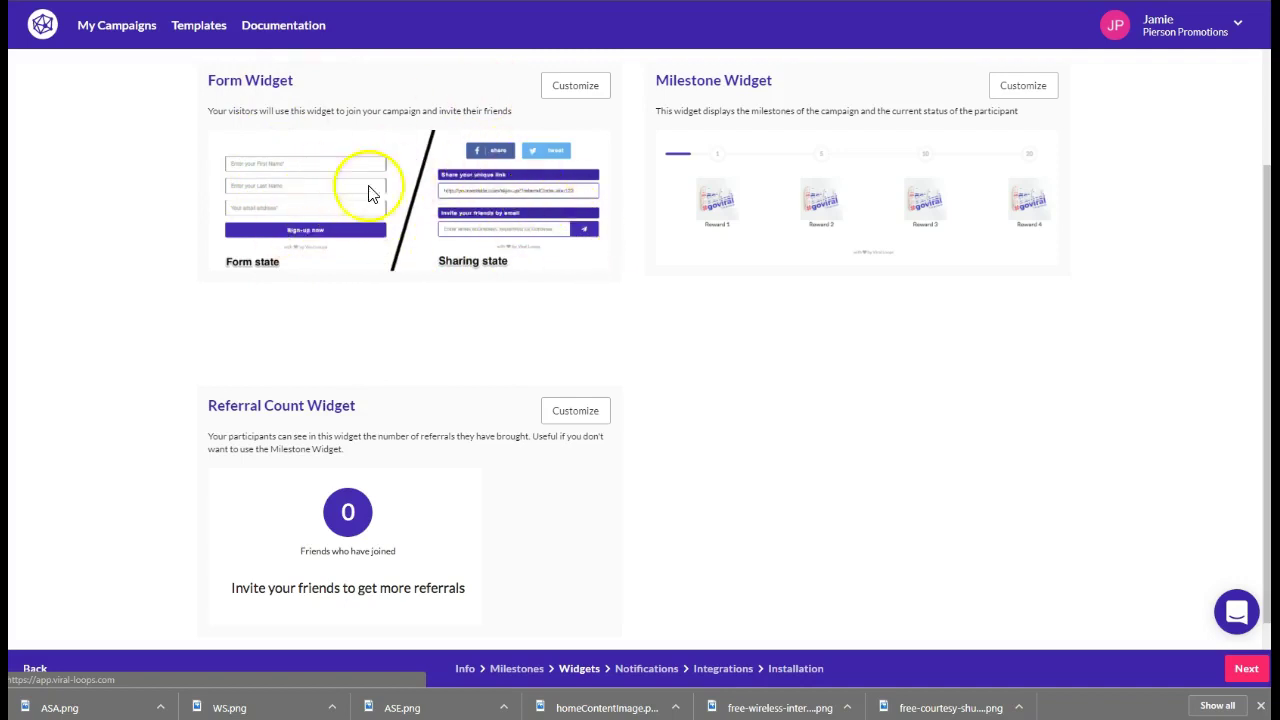
pyautogui.scroll(-1, 429, 363)
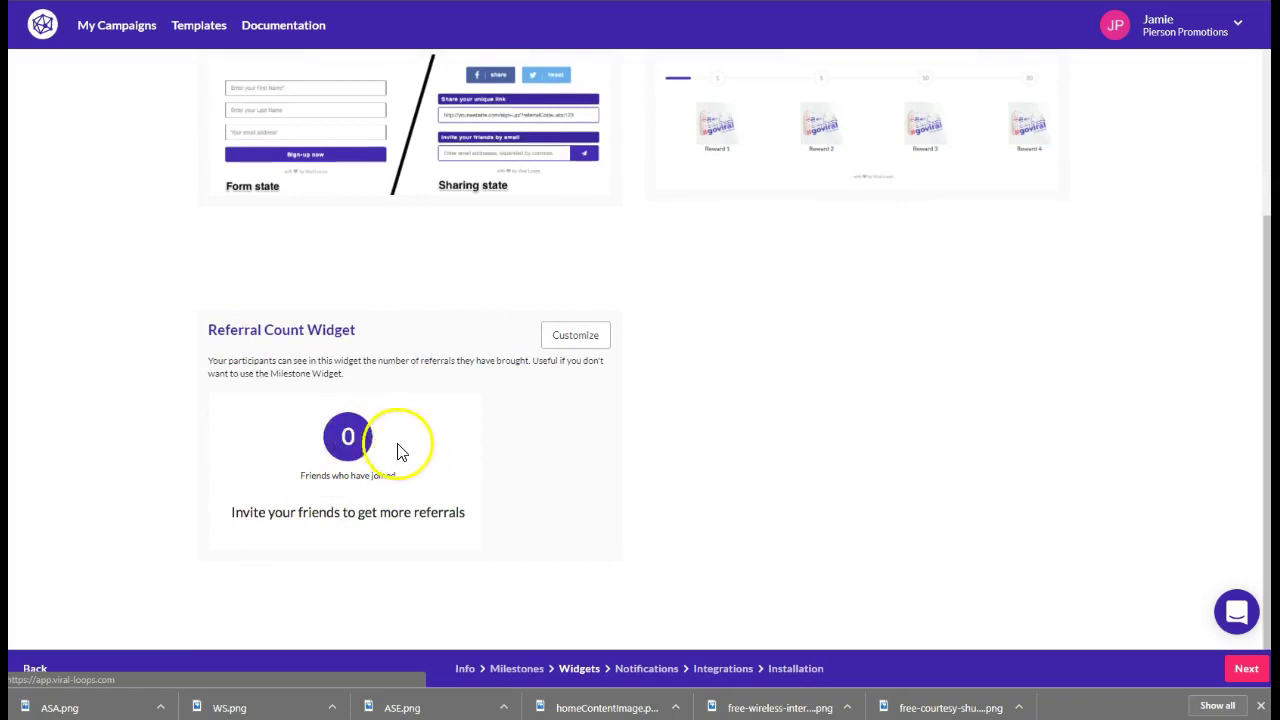
pyautogui.scroll(4, 750, 430)
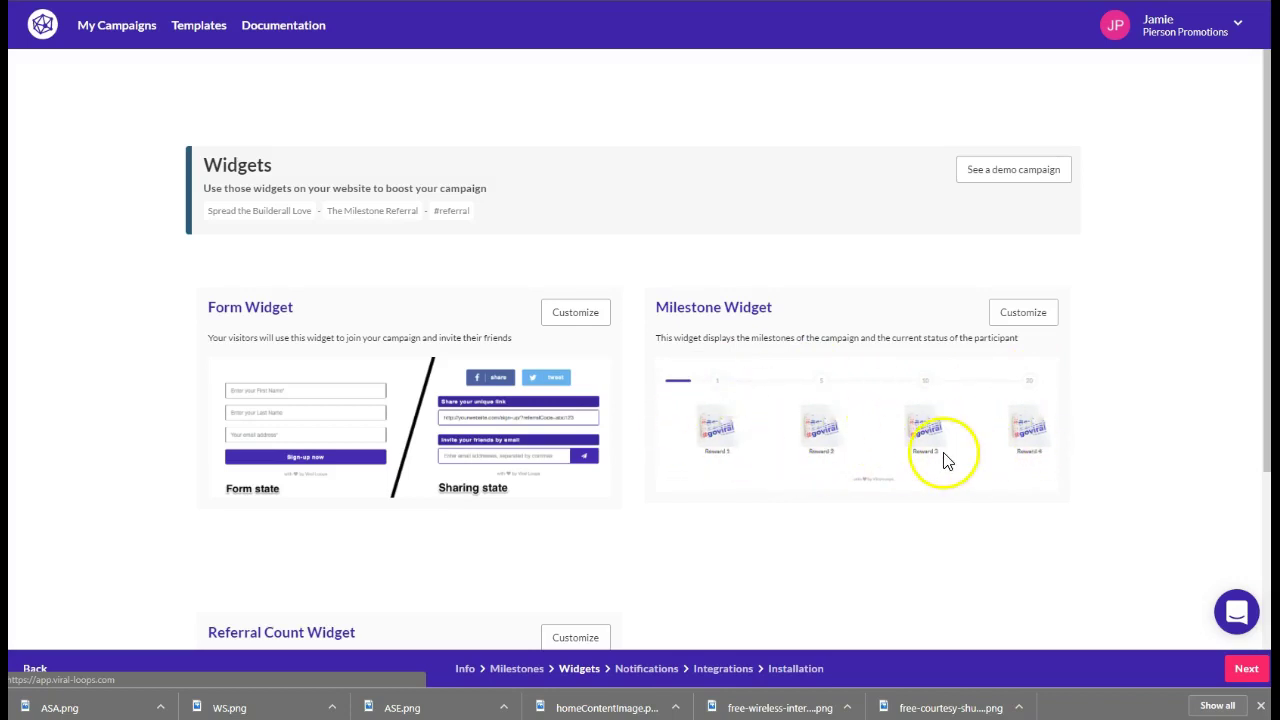
# Open the Notifications step's welcome email, 'Welcome to the Team - Let's Get Started!', for editing
pyautogui.scroll(-3, 880, 470)
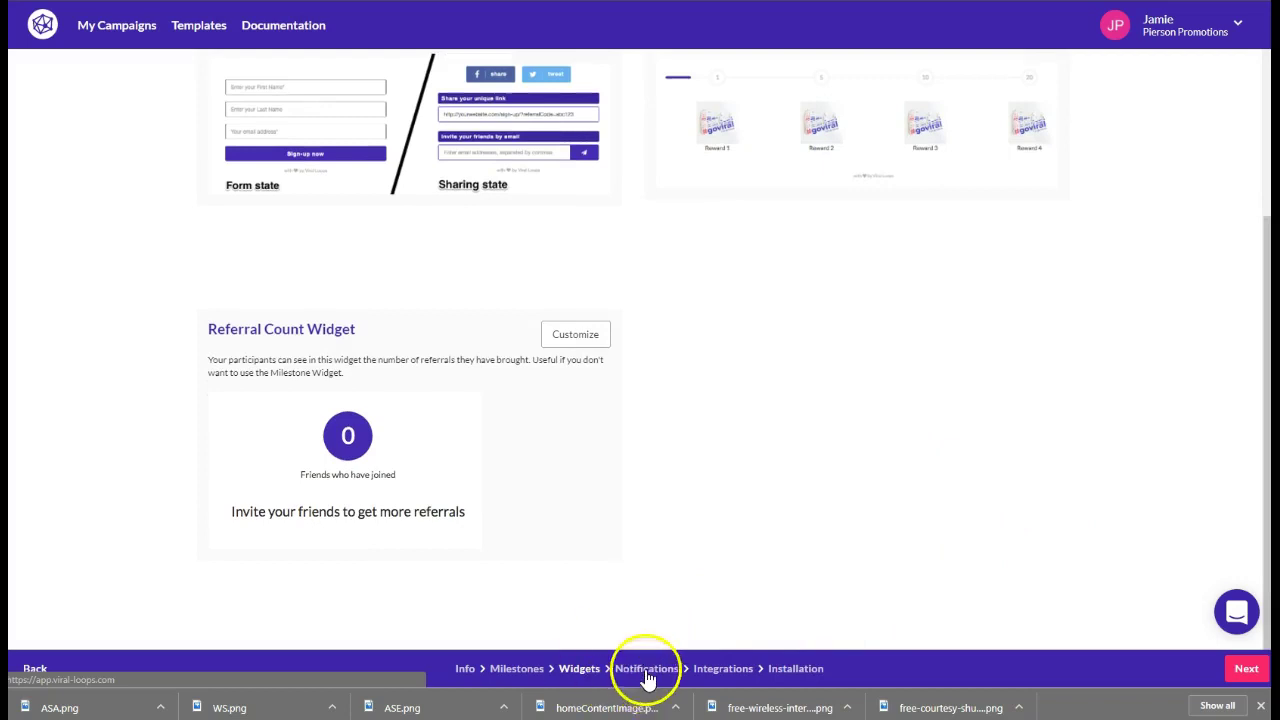
pyautogui.click(647, 669)
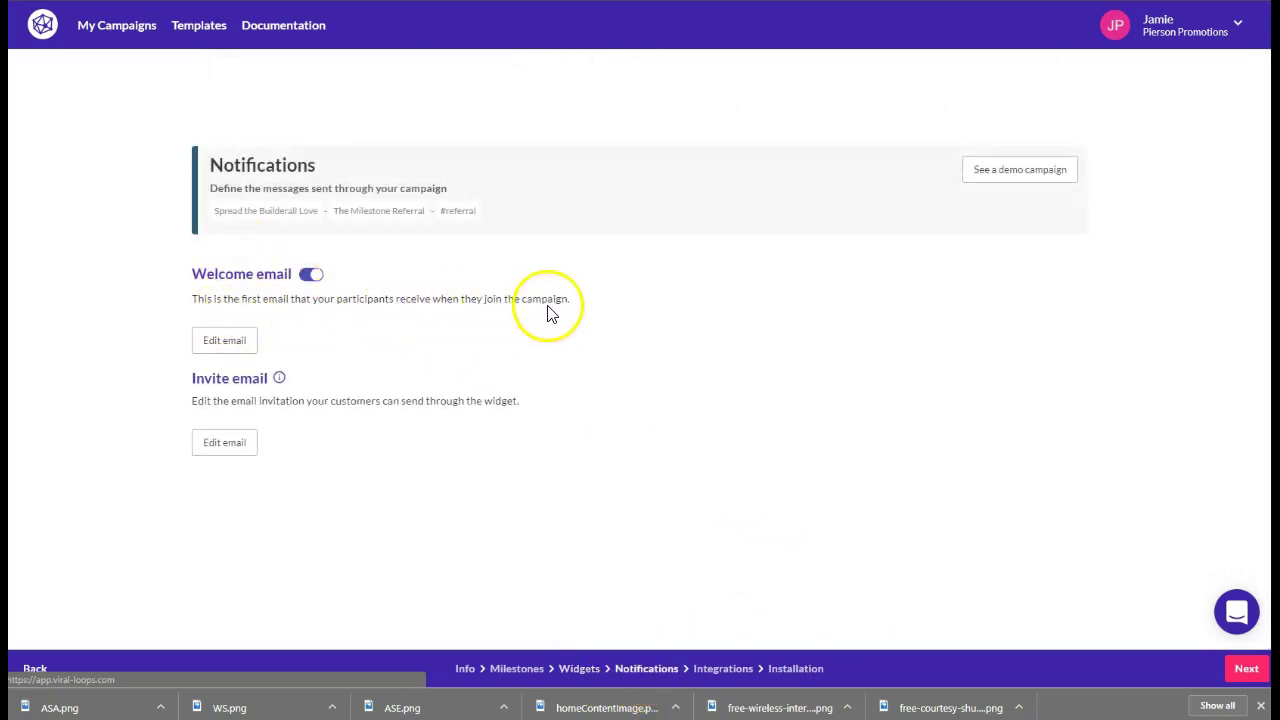
pyautogui.click(224, 343)
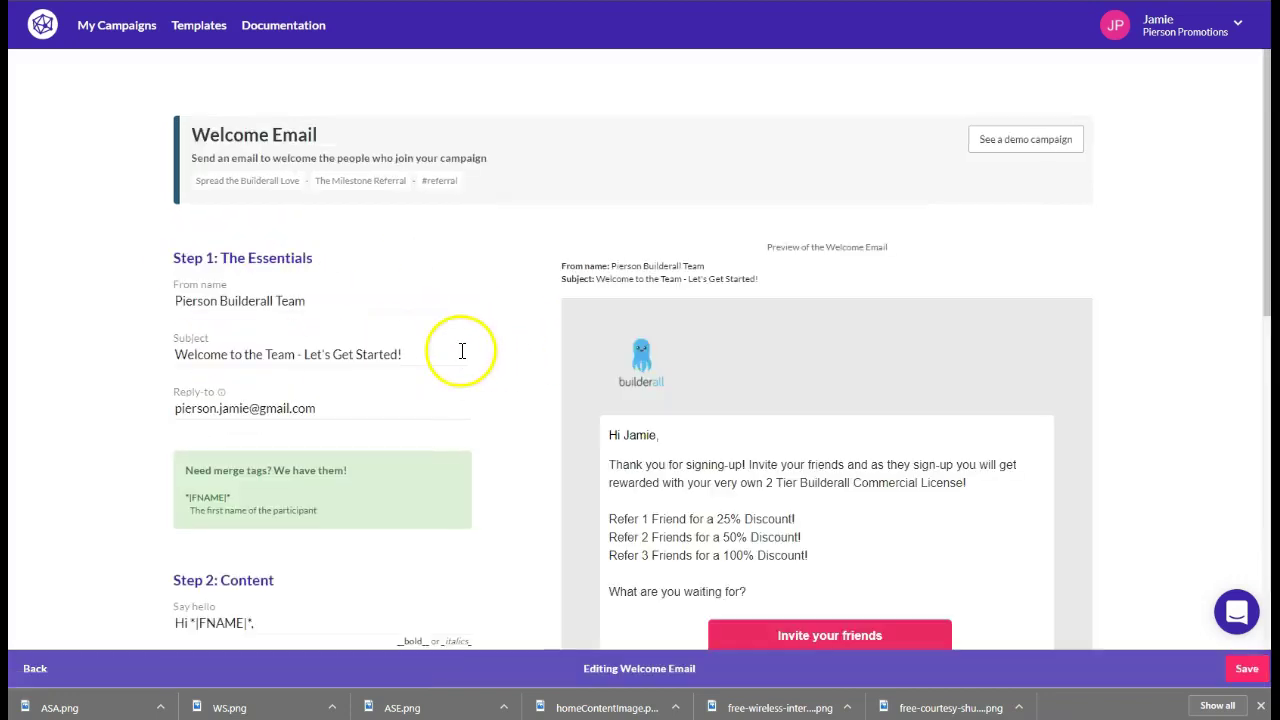
# Save the edited Welcome Email, returning to the campaign's Notifications step
pyautogui.scroll(-3, 503, 357)
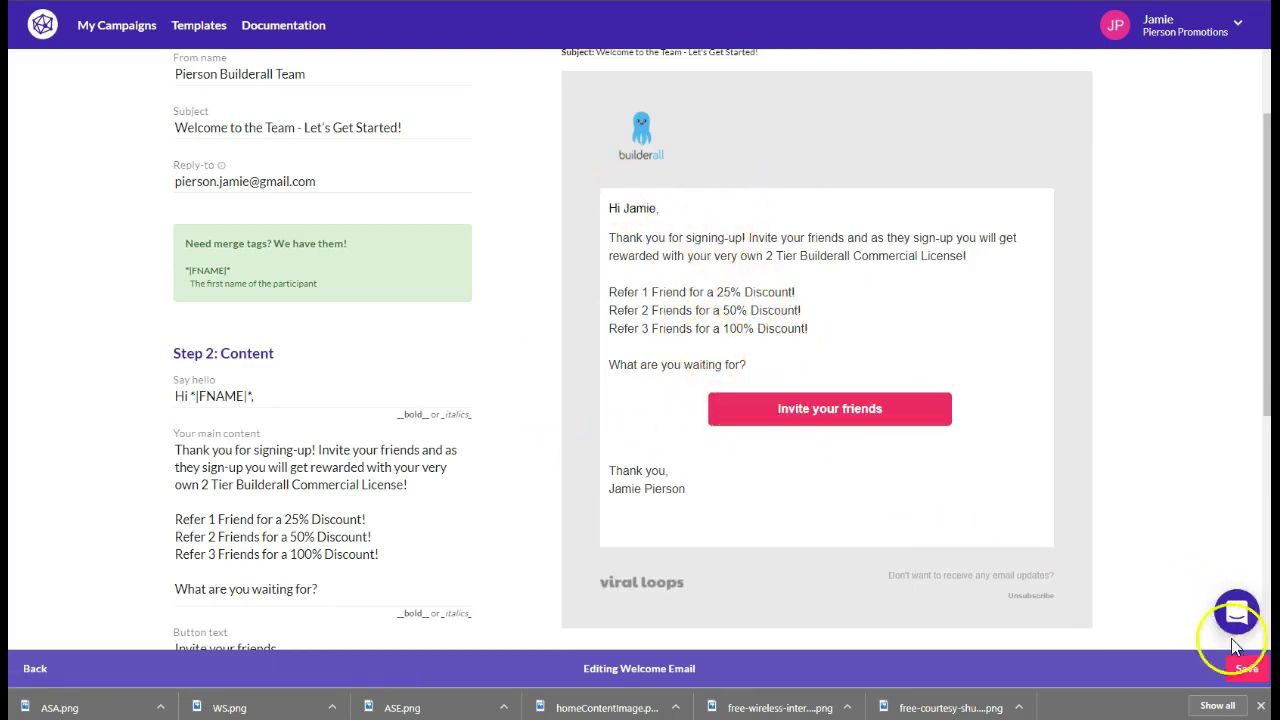
pyautogui.click(1247, 668)
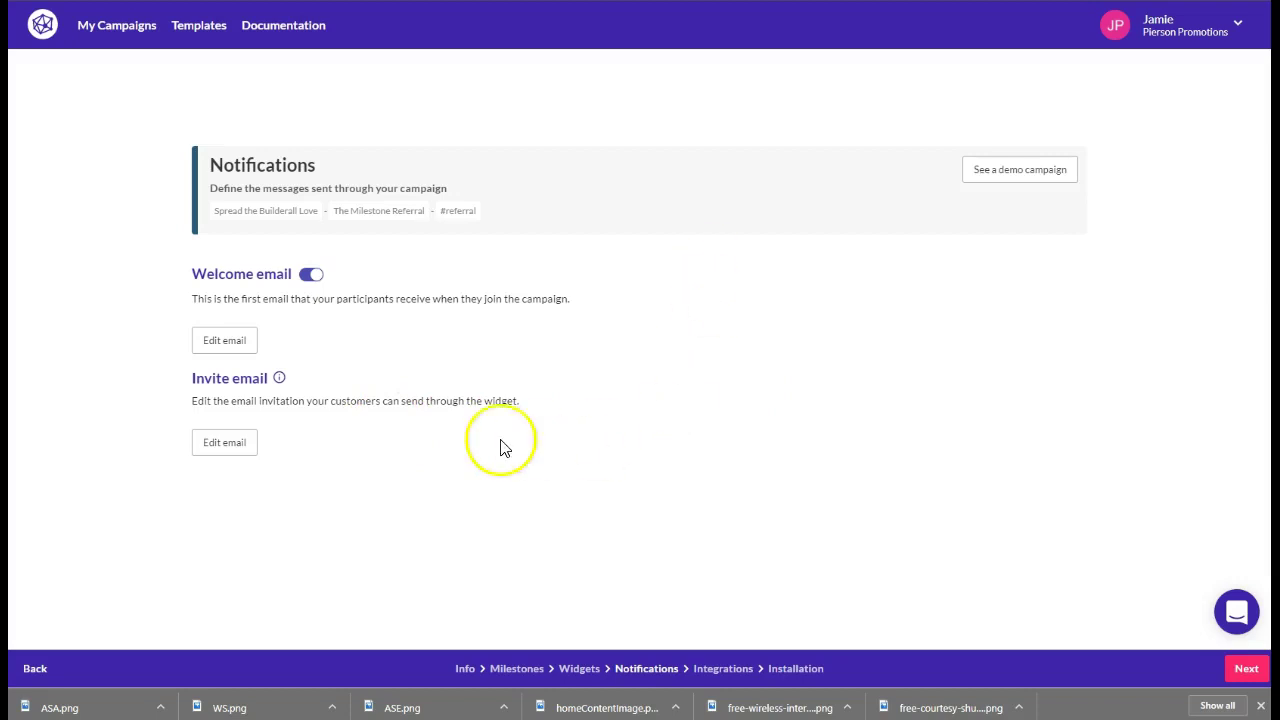
# Open the Invite Email editor and inspect its *|REFERRERFNAME|* body text and Sign-up now button link
pyautogui.click(230, 455)
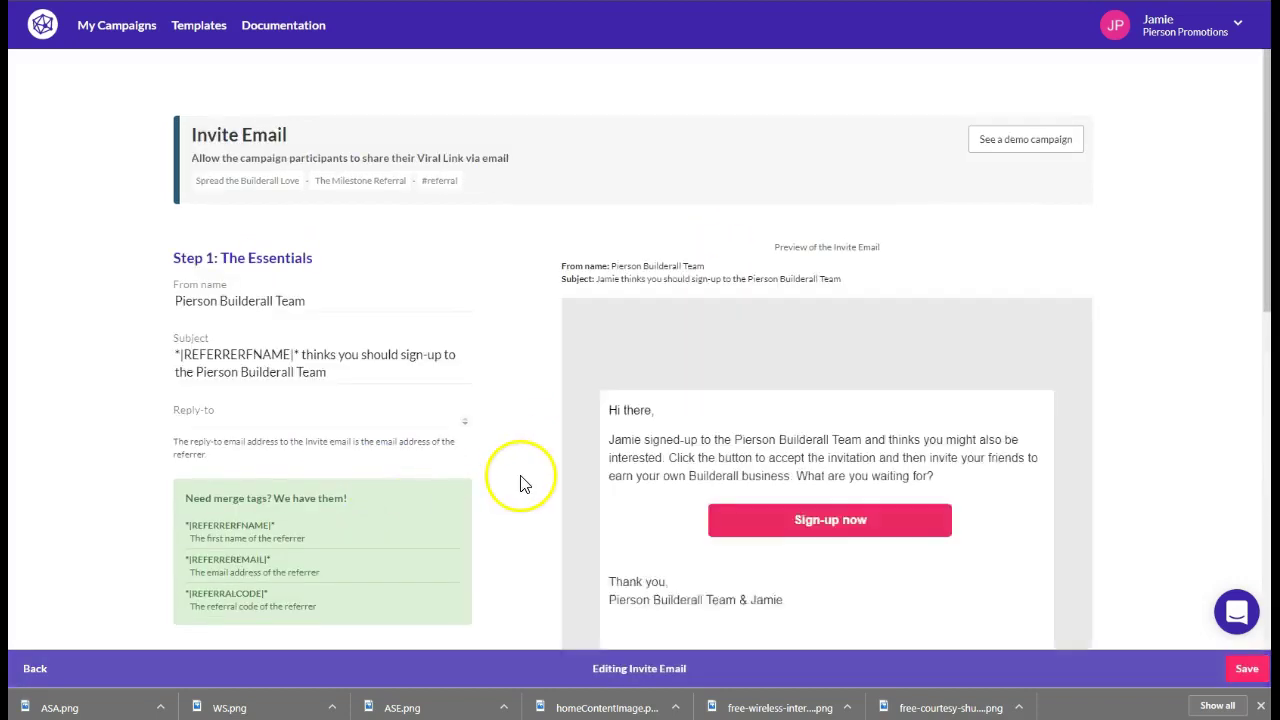
pyautogui.scroll(-2, 660, 255)
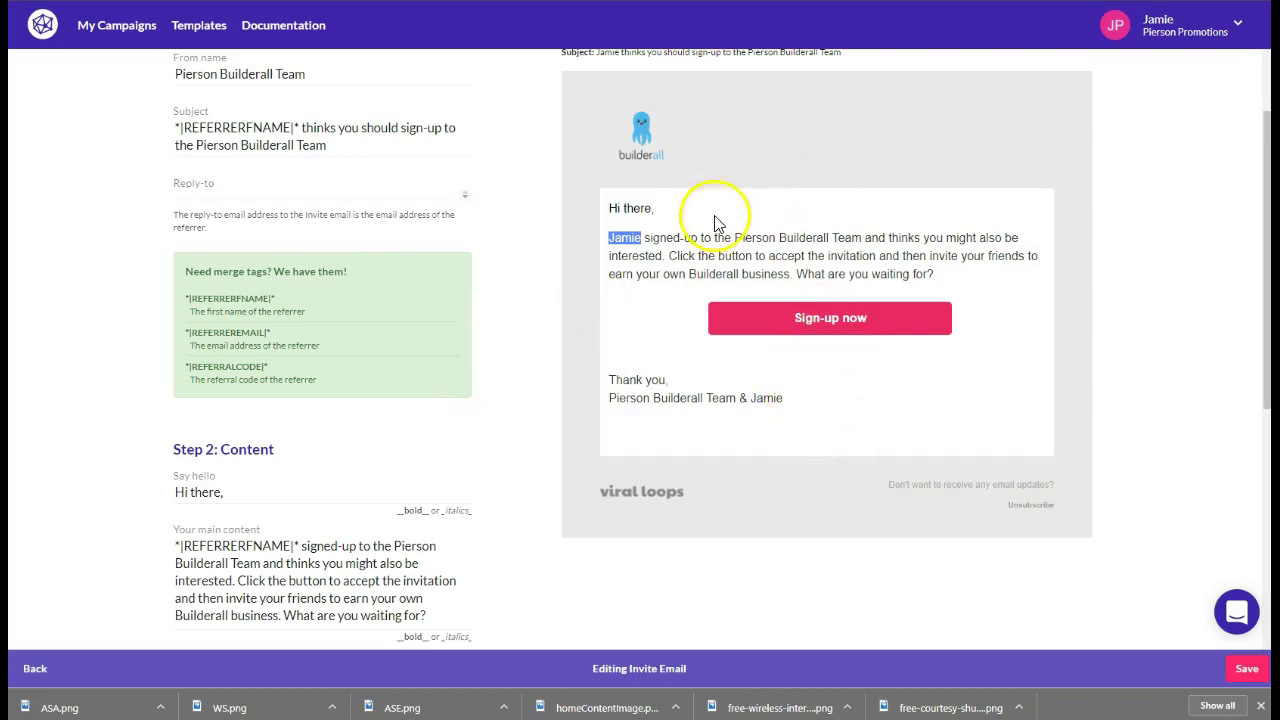
pyautogui.scroll(-3, 566, 358)
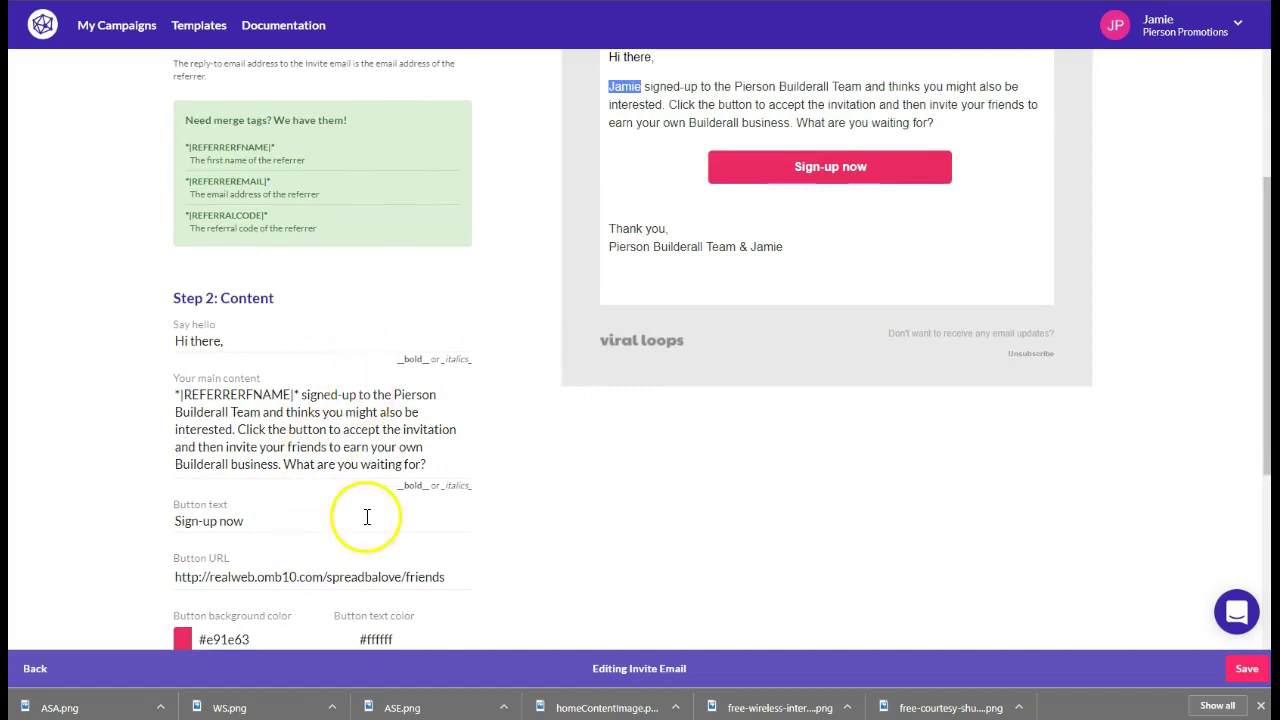
pyautogui.moveTo(176, 577); pyautogui.dragTo(484, 588)
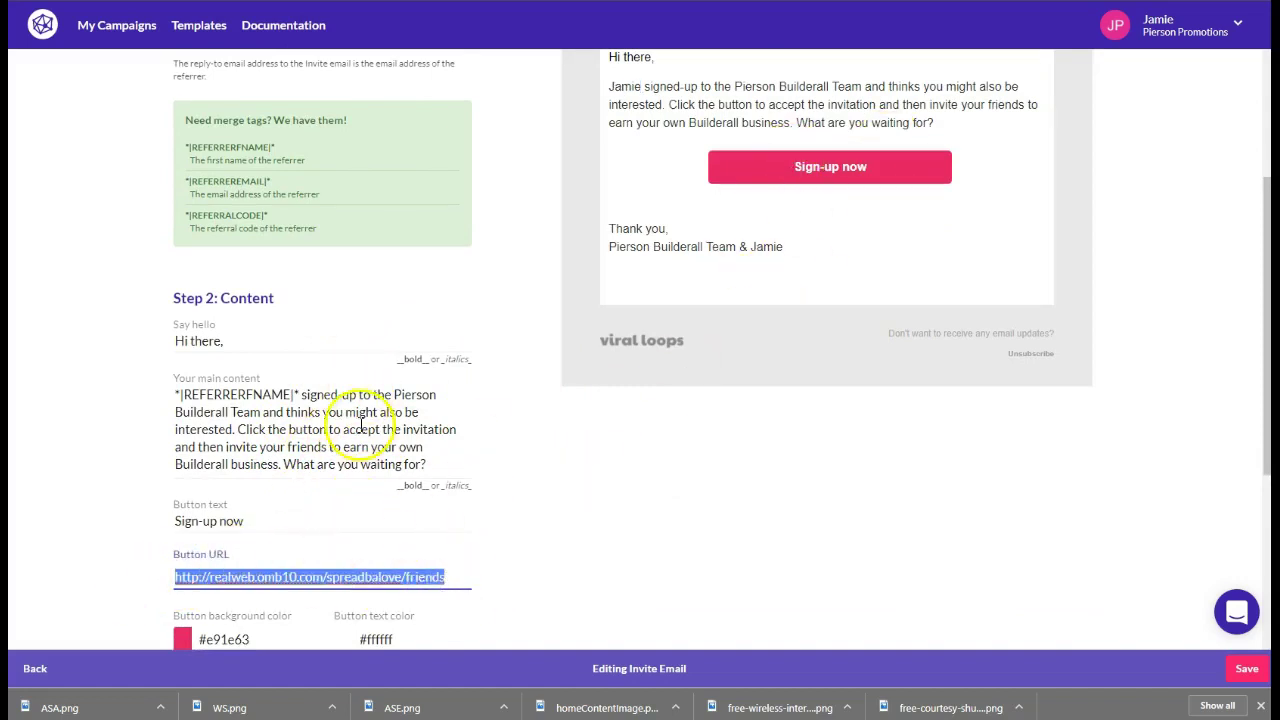
pyautogui.moveTo(208, 120); pyautogui.dragTo(350, 122)
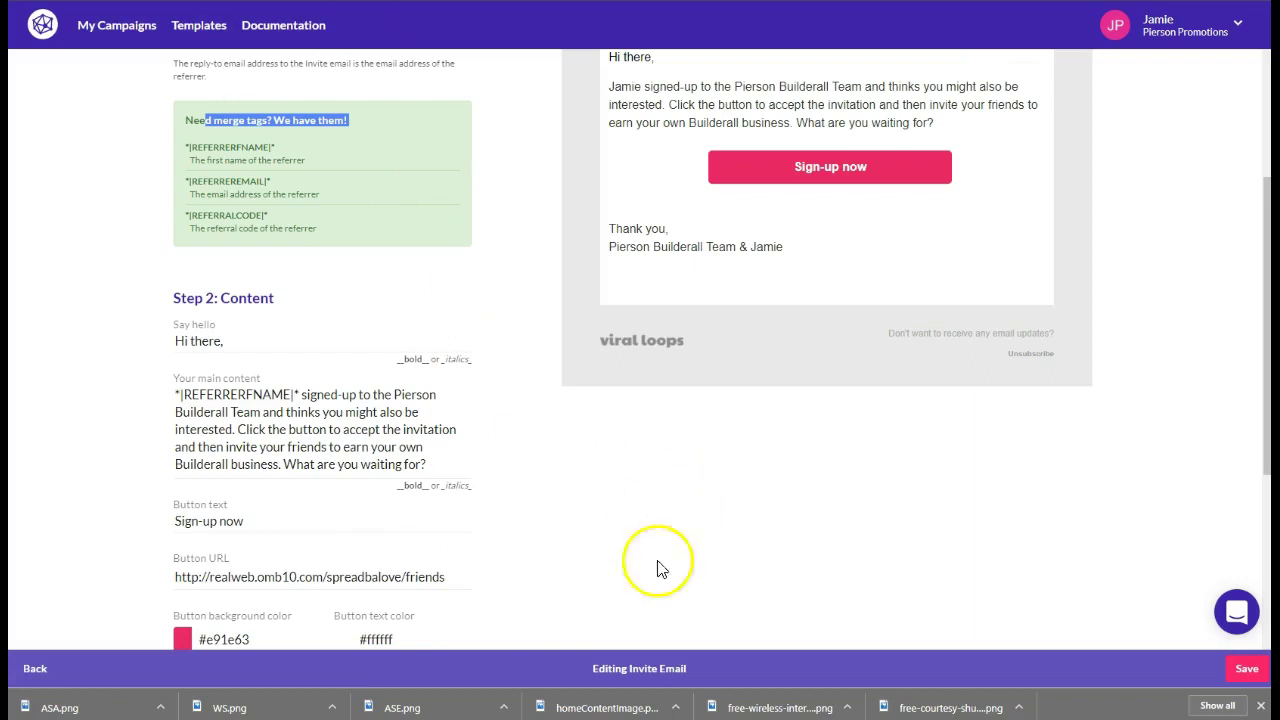
# Save the Invite Email and check the integration cards to confirm MailChimp is switched on
pyautogui.click(1246, 669)
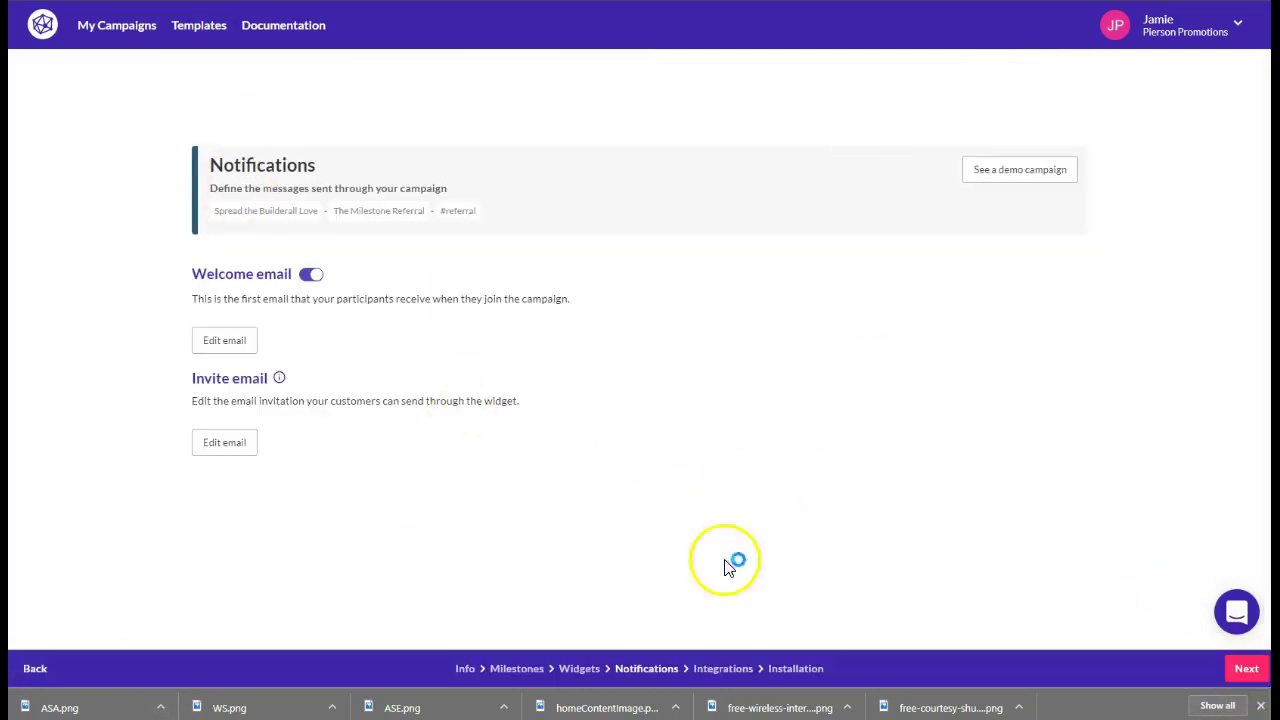
pyautogui.click(723, 668)
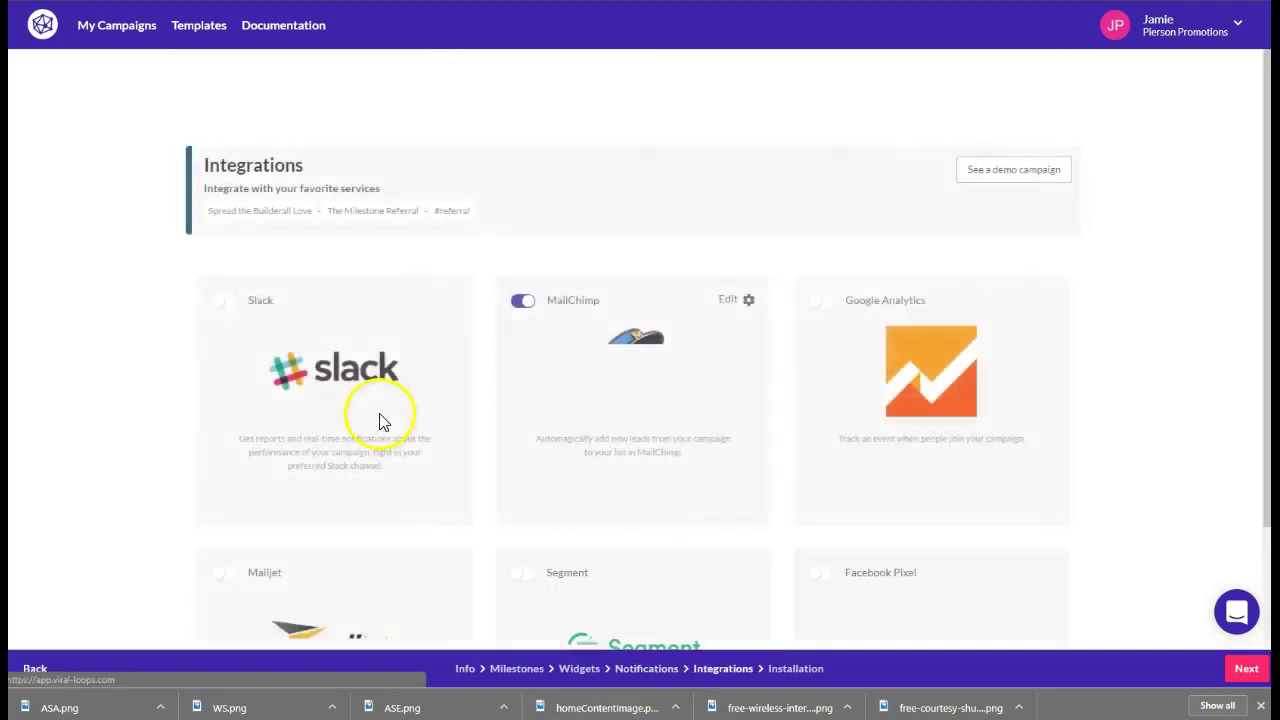
pyautogui.scroll(-2, 920, 278)
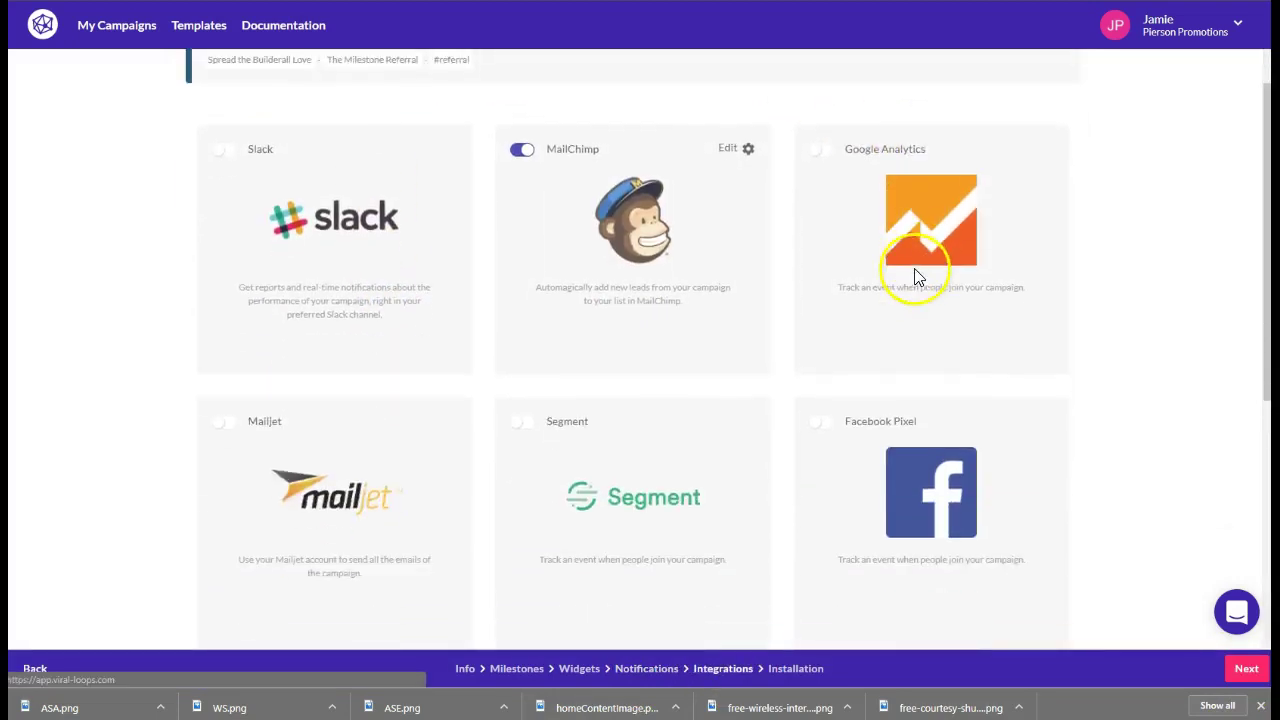
pyautogui.scroll(-6, 523, 386)
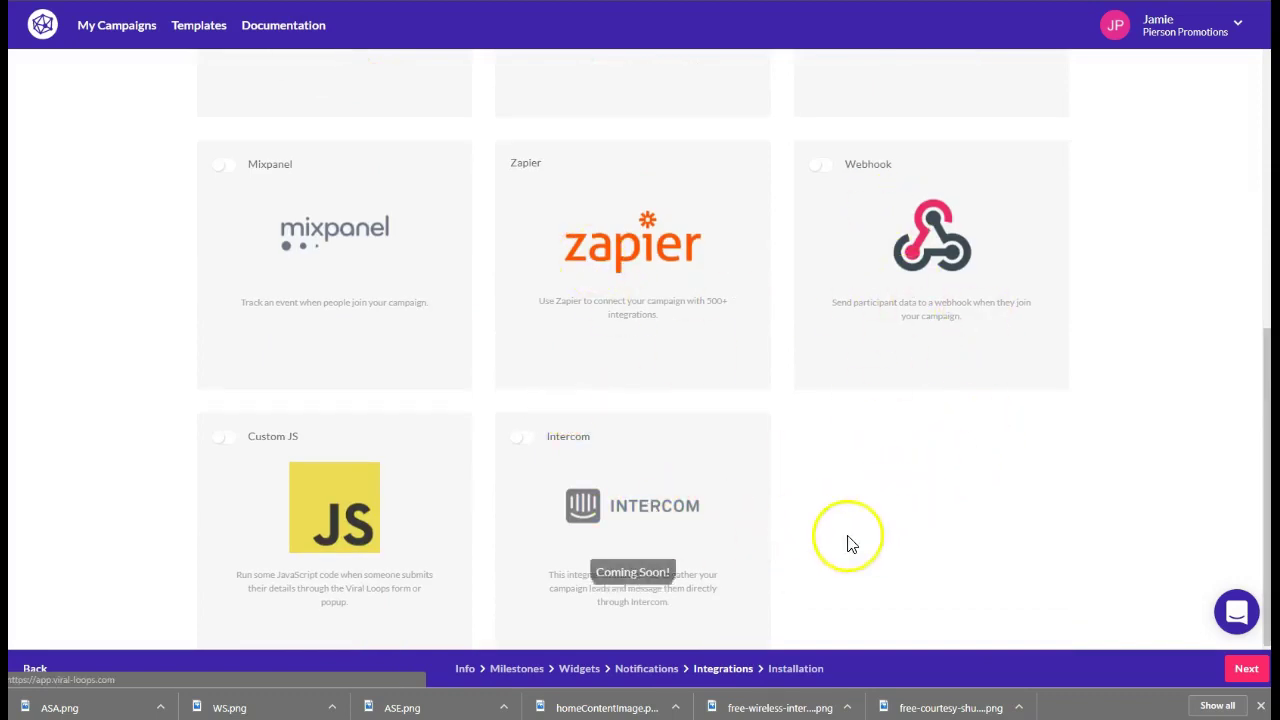
pyautogui.scroll(1, 1003, 540)
pyautogui.scroll(2, 1003, 540)
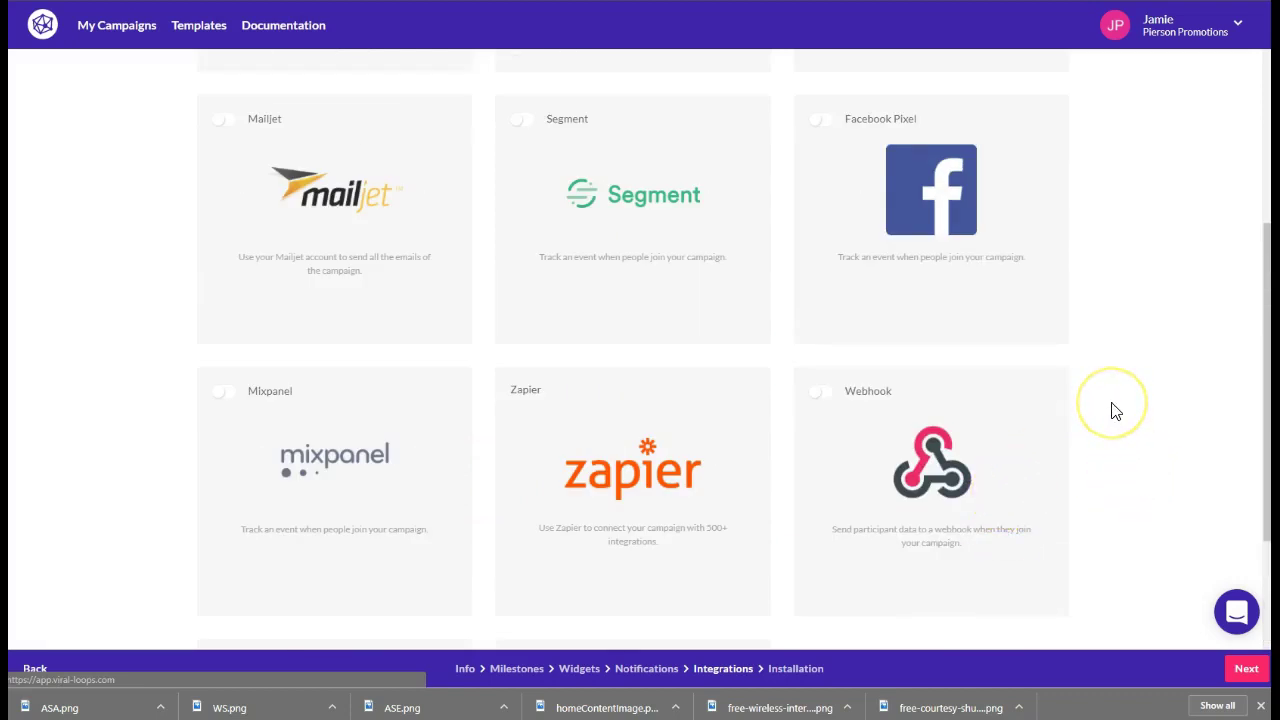
pyautogui.scroll(4, 1111, 426)
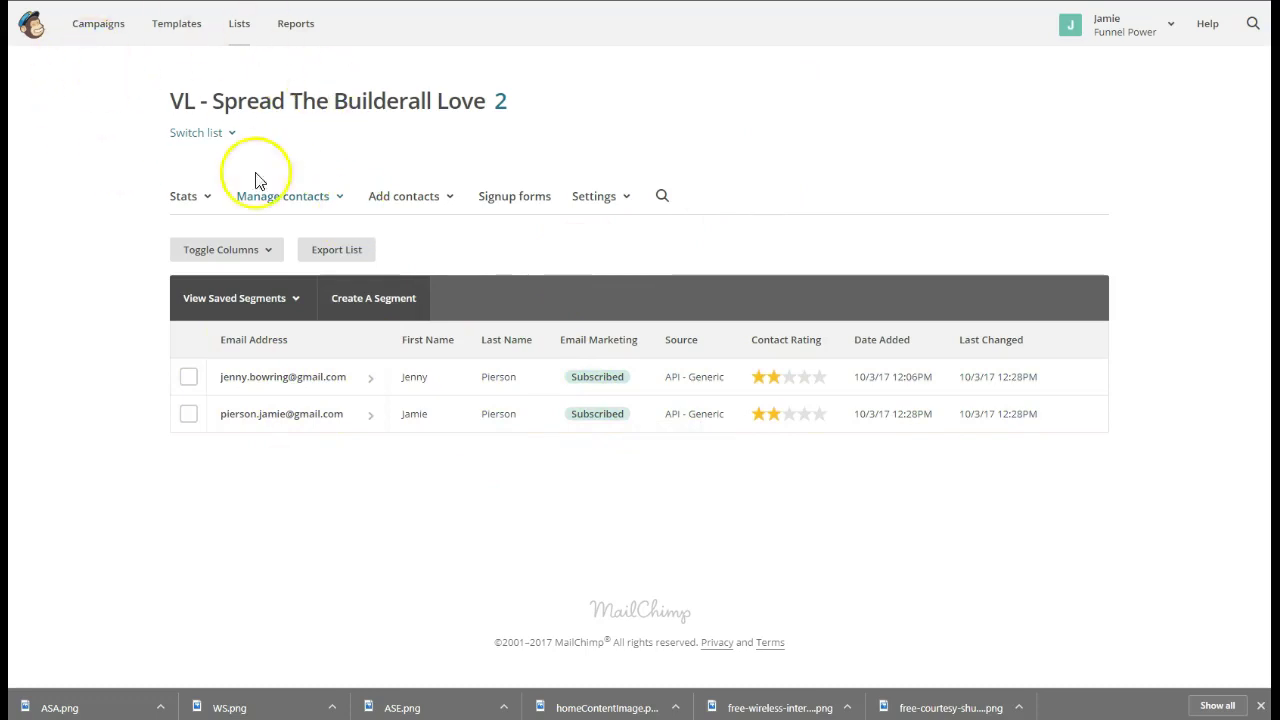
# Confirm the VL - Spread The Builderall Love list shows three subscribed contacts, including the newest one
pyautogui.click(270, 218)
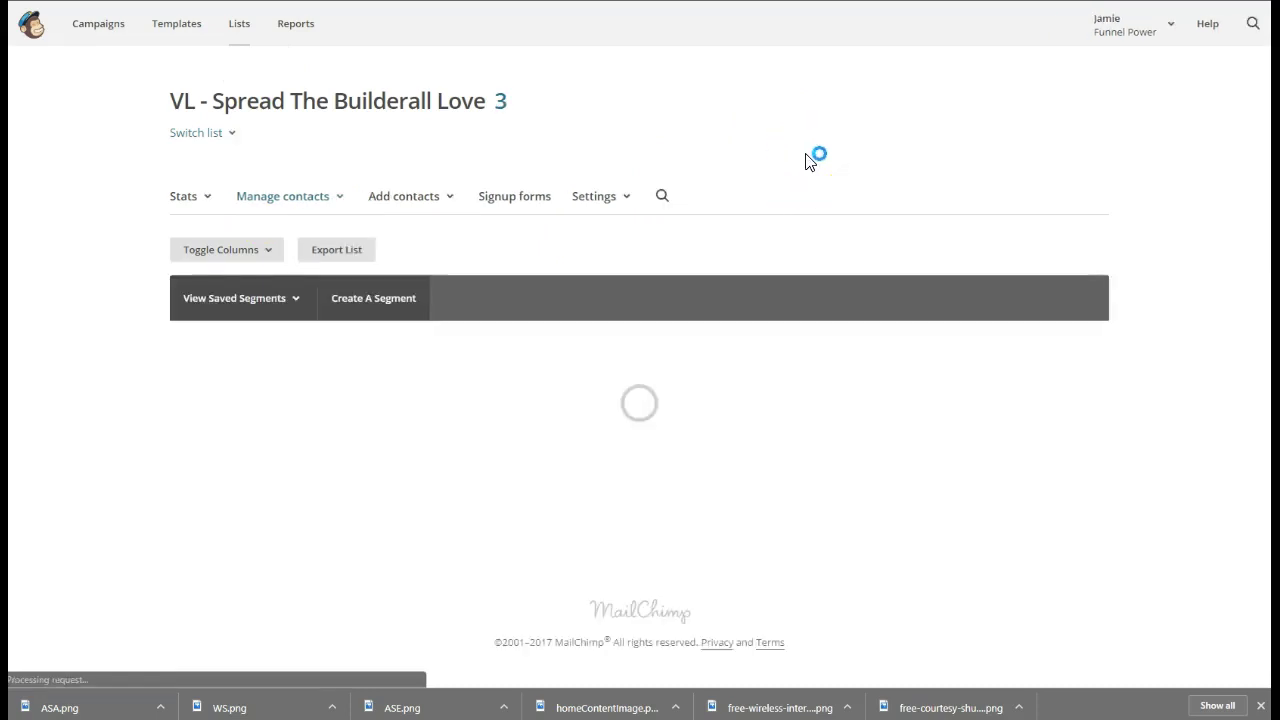
pyautogui.moveTo(398, 451); pyautogui.dragTo(508, 451)
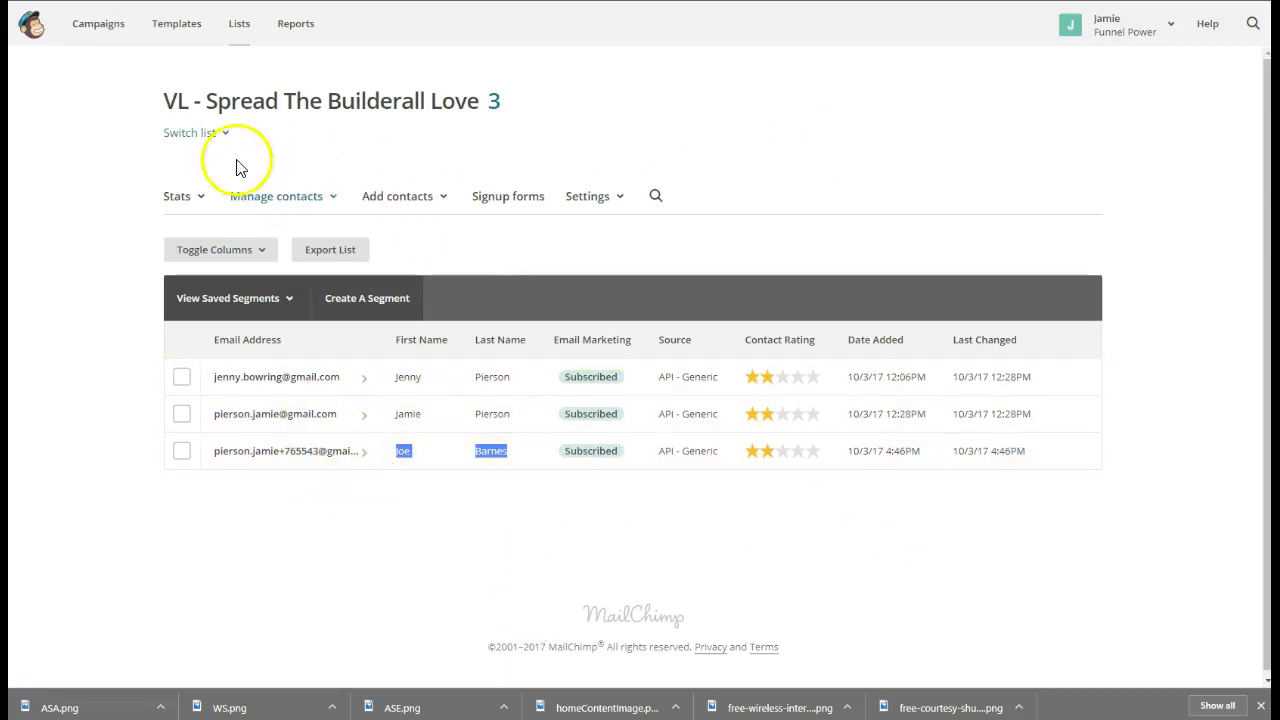
pyautogui.moveTo(165, 100); pyautogui.dragTo(503, 104)
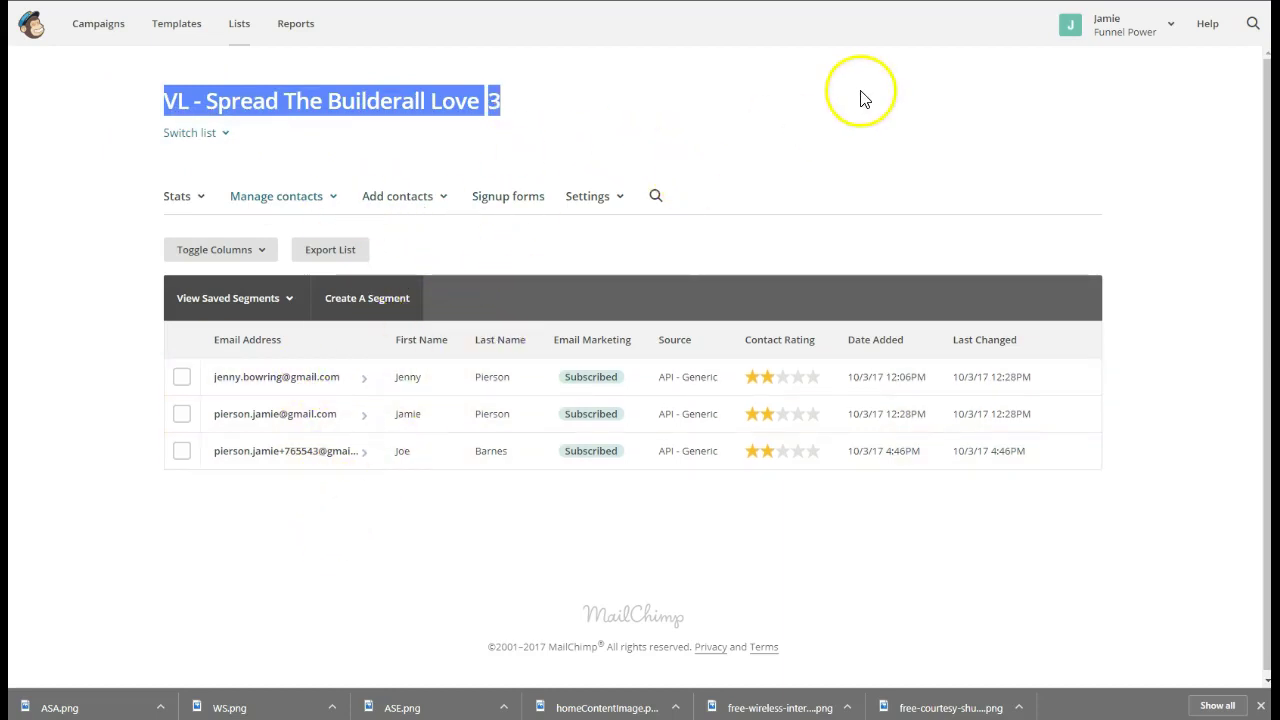
pyautogui.click(895, 32)
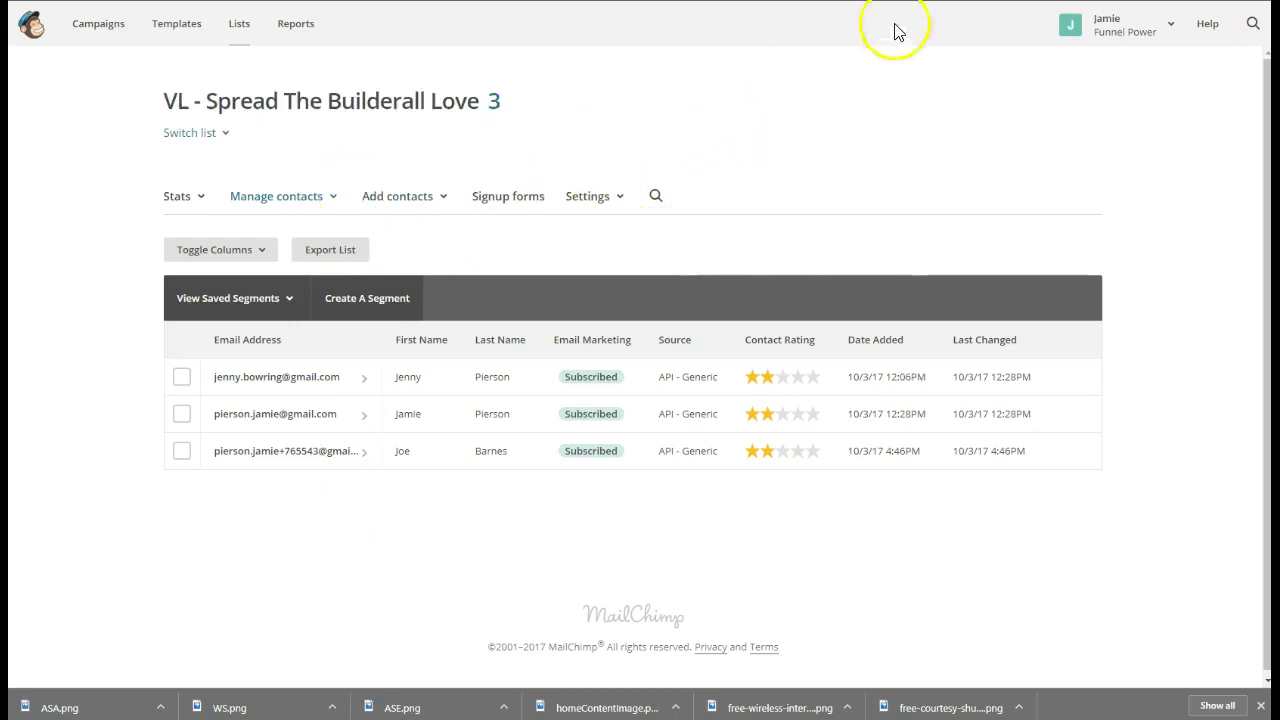
pyautogui.hotkey('ctrl', 'Tab')
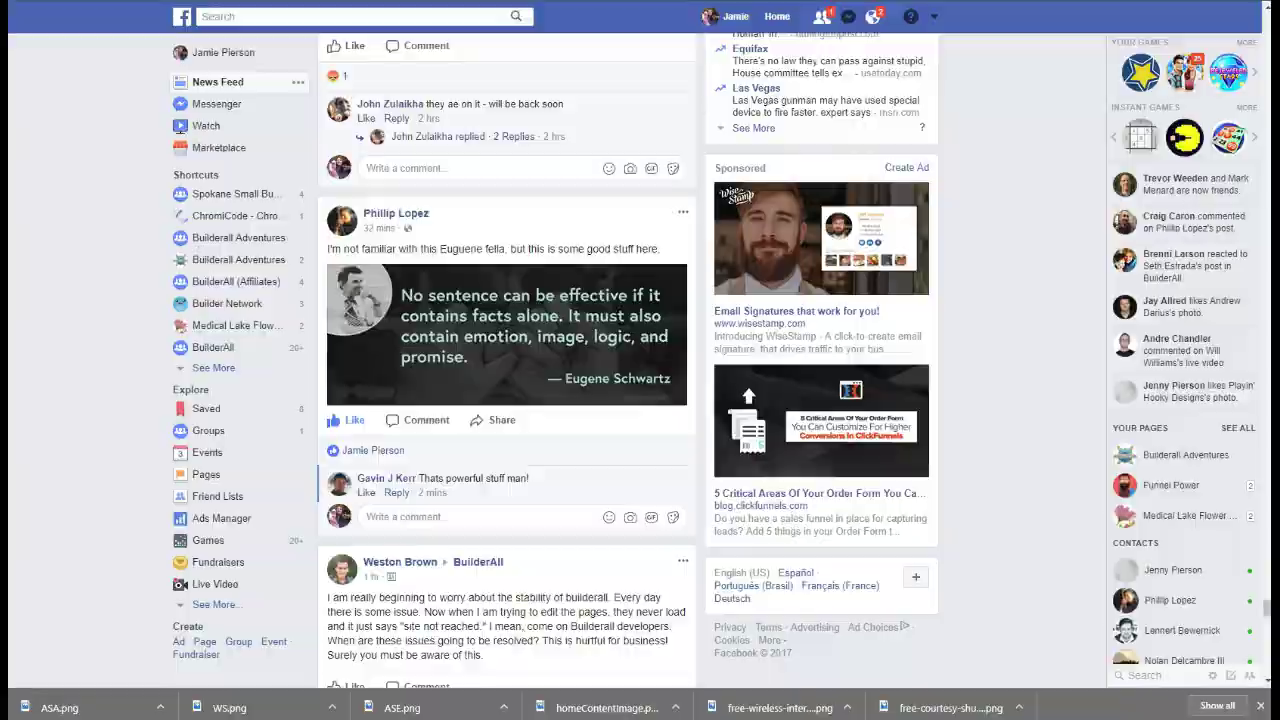
# Back in Viral Loops, review the Integrations cards with MailChimp enabled before moving to Installation
pyautogui.hotkey('ctrl', 'Tab')
pyautogui.scroll(-2, 660, 345)
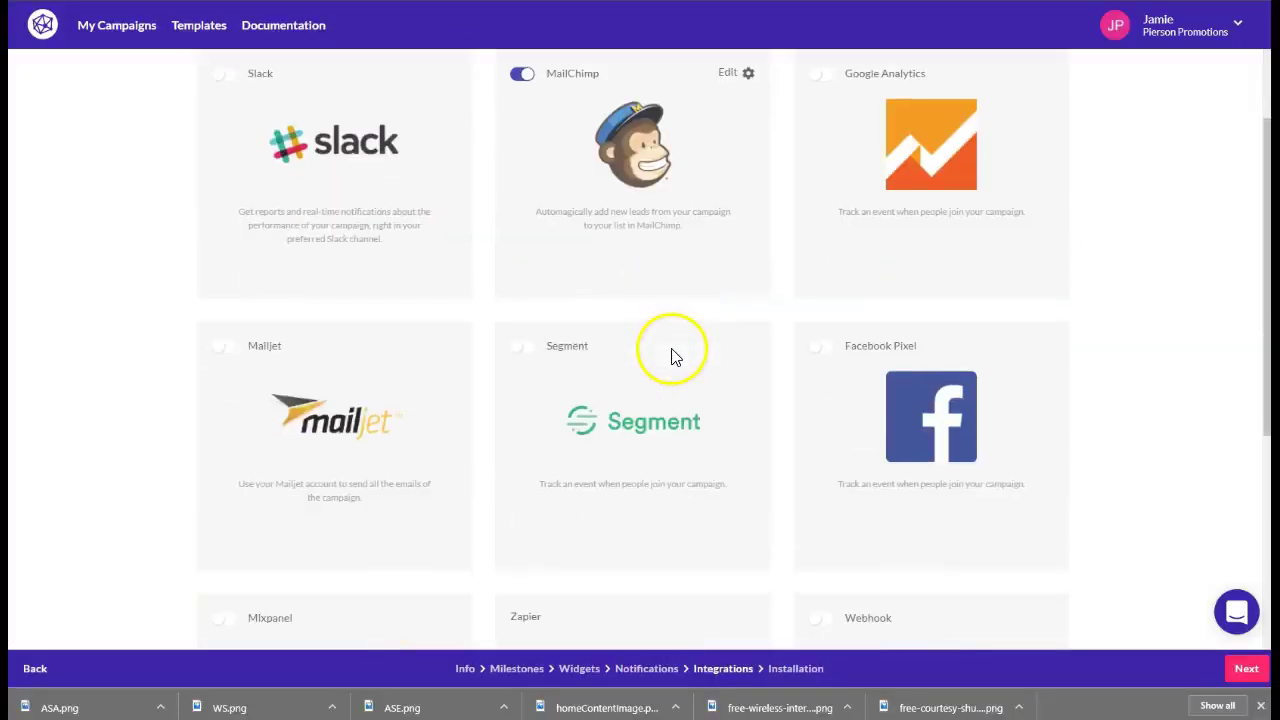
pyautogui.scroll(-1, 725, 540)
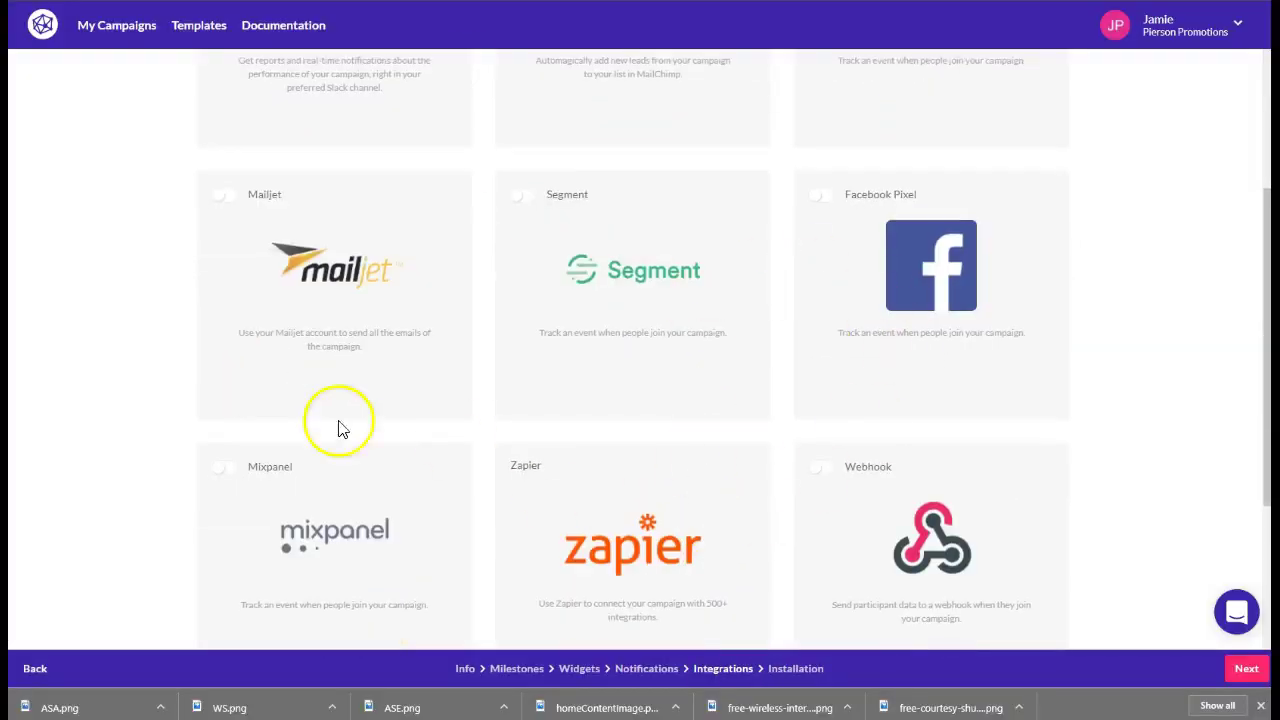
pyautogui.scroll(3, 895, 349)
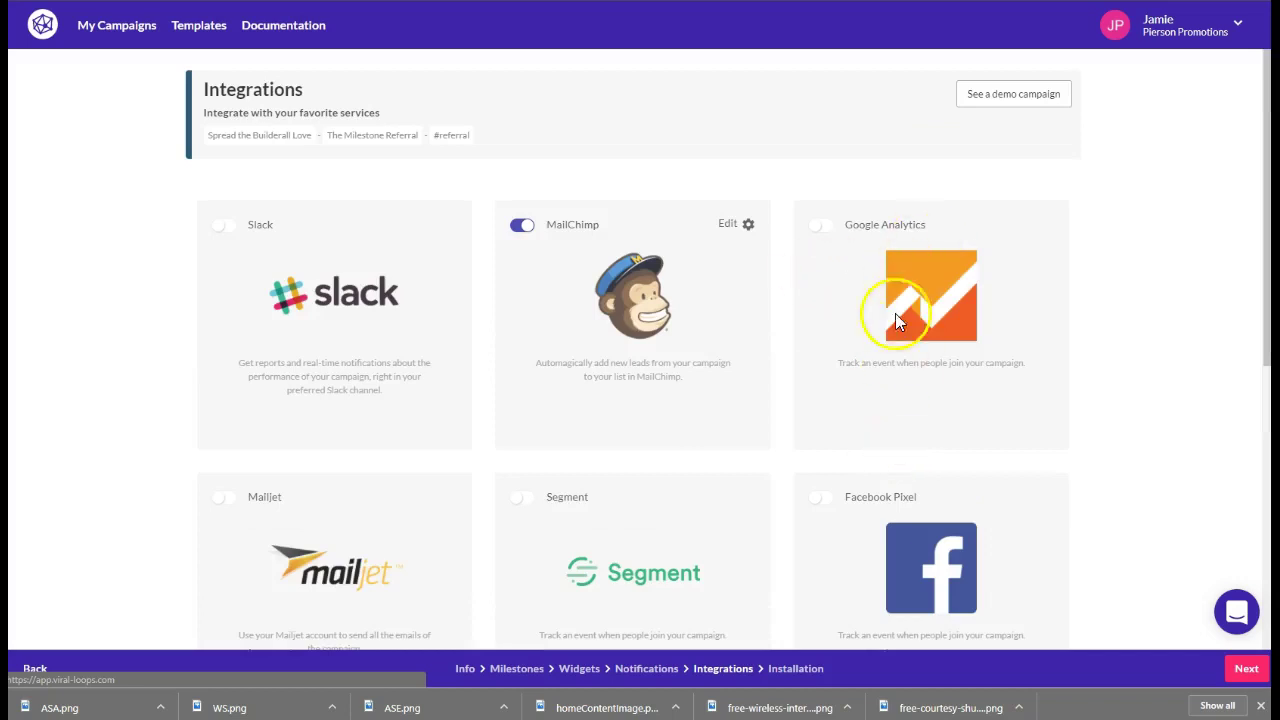
pyautogui.scroll(-1, 910, 528)
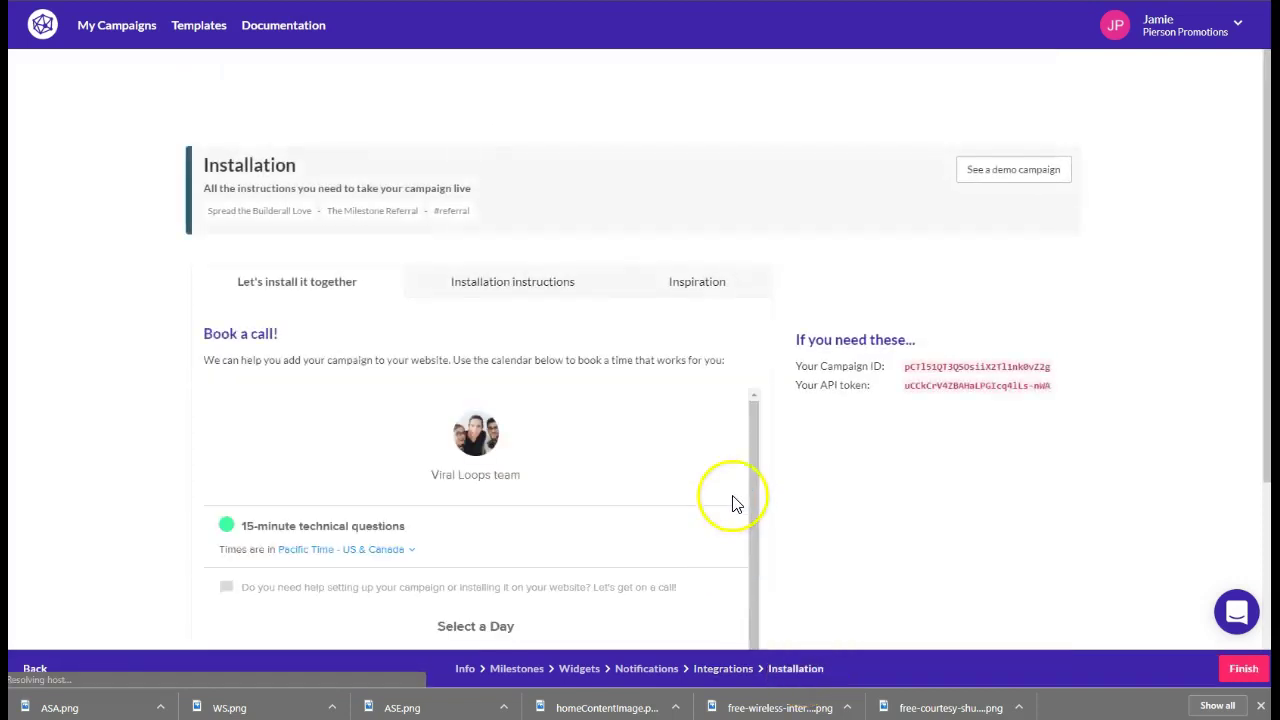
# Show the written installation instructions and select the campaign's JavaScript <script> snippet
pyautogui.click(486, 281)
pyautogui.scroll(-2, 645, 432)
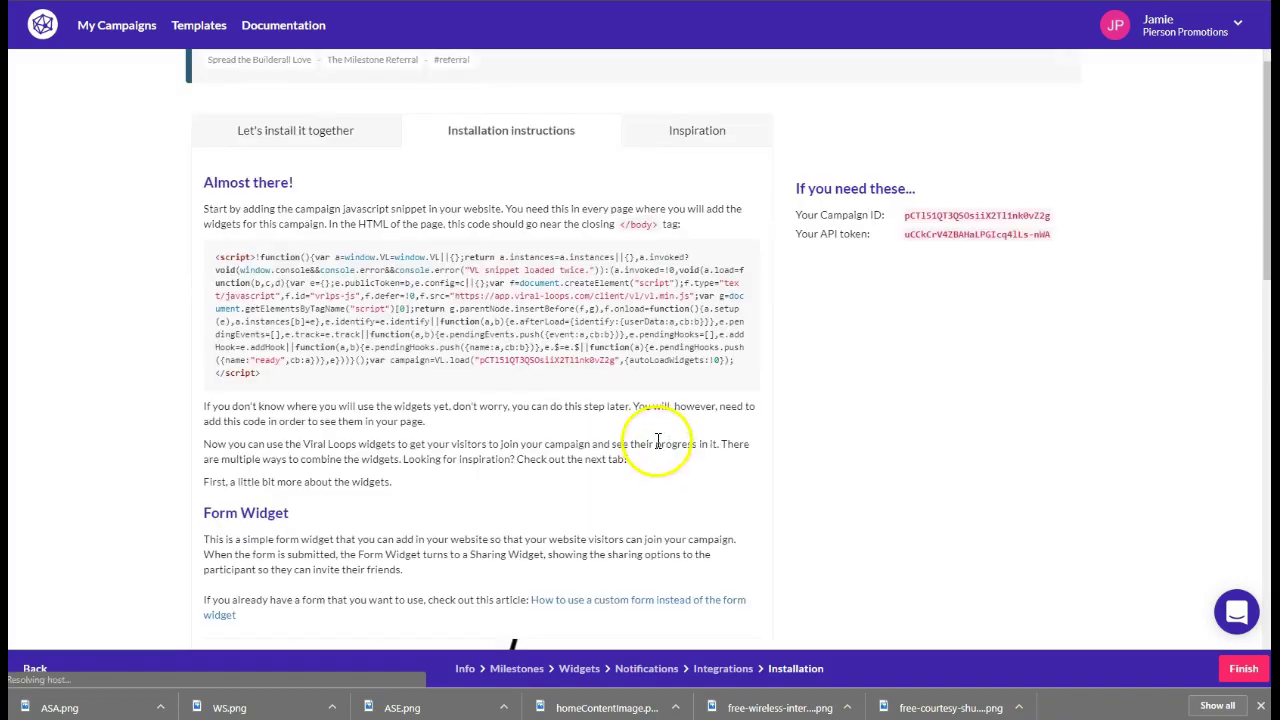
pyautogui.moveTo(217, 257); pyautogui.dragTo(440, 396)
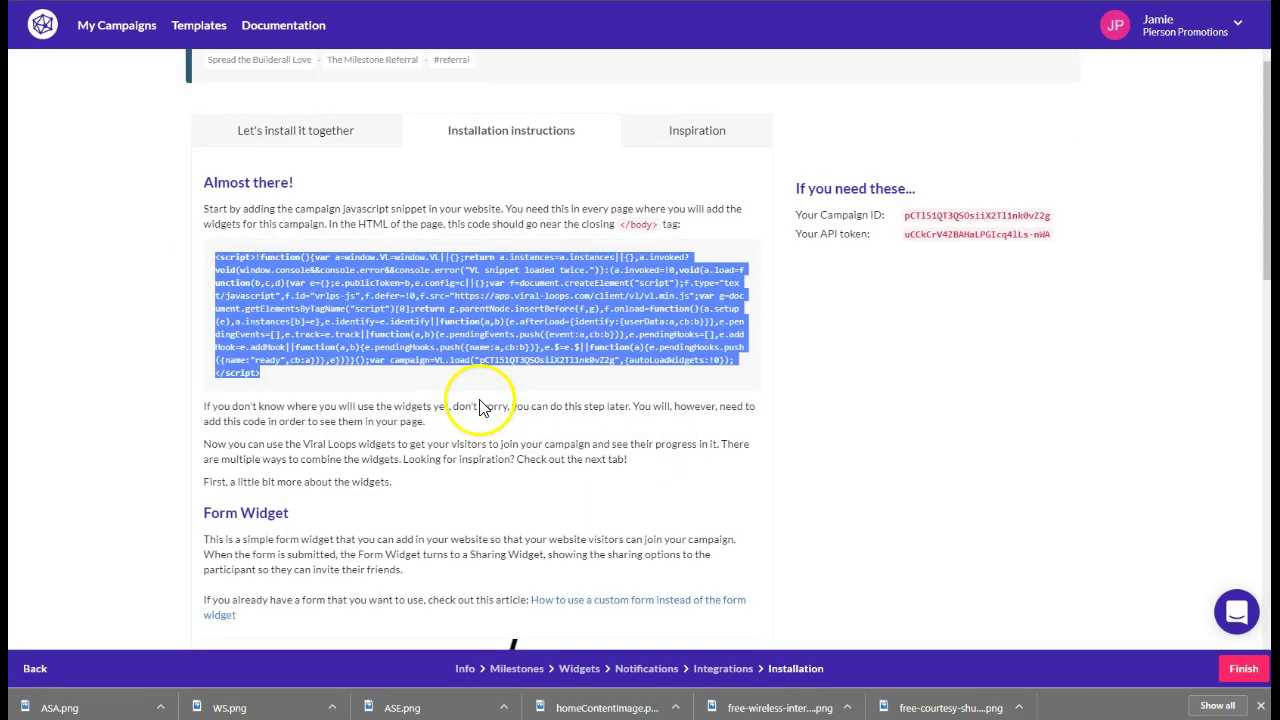
# Select the embedForm widget div code and look over the rest of the installation instructions
pyautogui.scroll(-5, 480, 405)
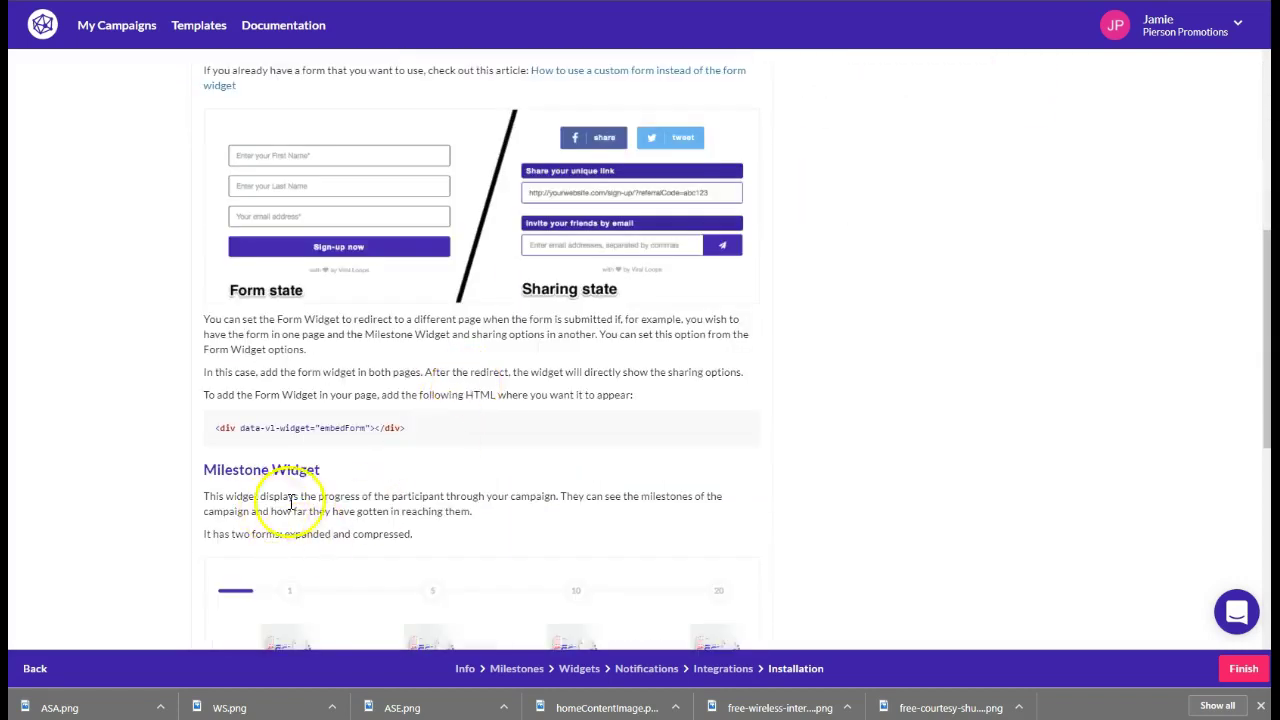
pyautogui.moveTo(226, 428); pyautogui.dragTo(429, 434)
pyautogui.scroll(-3, 437, 486)
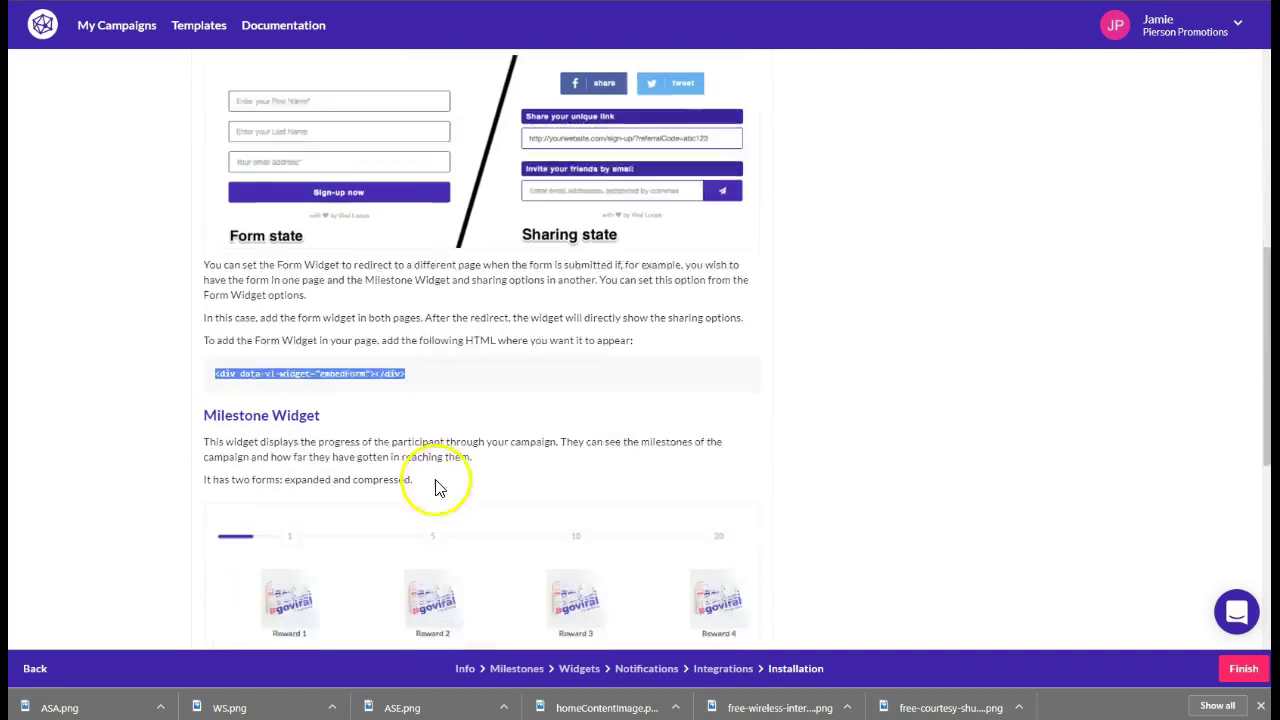
pyautogui.scroll(10, 500, 457)
pyautogui.scroll(-7, 371, 449)
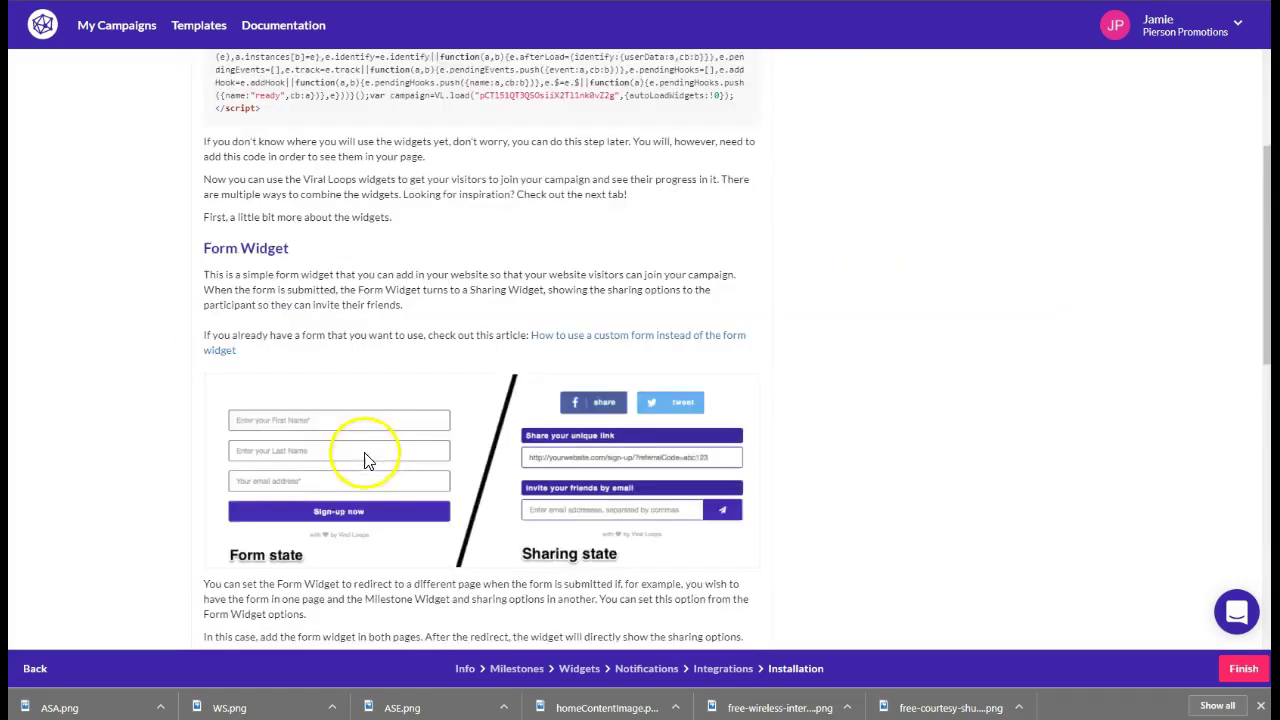
pyautogui.scroll(-1, 226, 362)
pyautogui.scroll(-3, 226, 362)
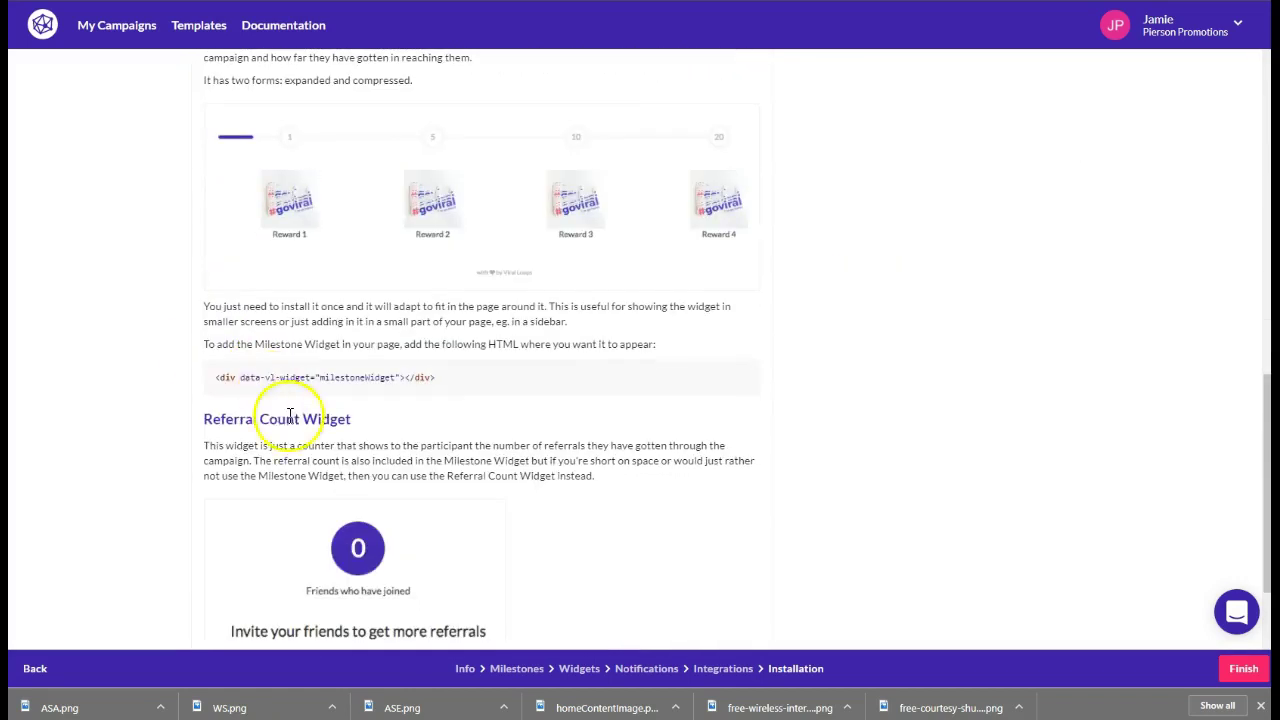
pyautogui.scroll(-2, 325, 540)
pyautogui.scroll(10, 351, 471)
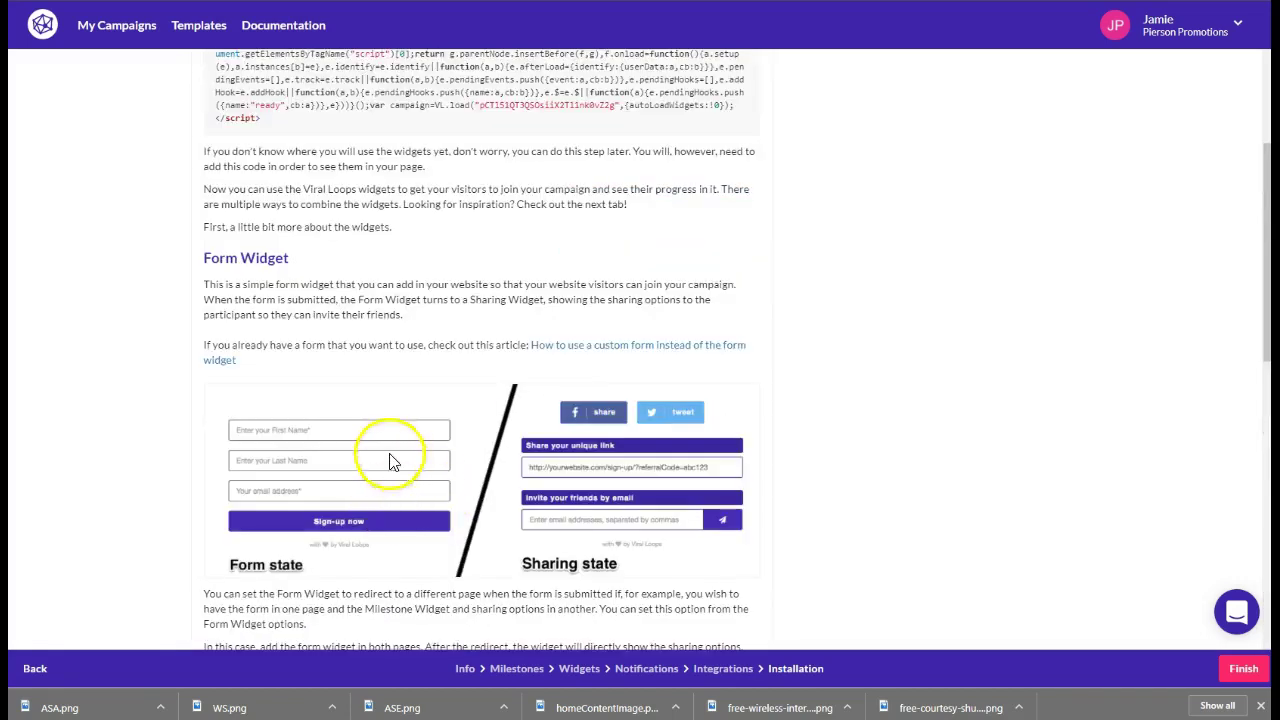
pyautogui.scroll(-3, 393, 462)
pyautogui.scroll(1, 363, 434)
pyautogui.scroll(2, 367, 364)
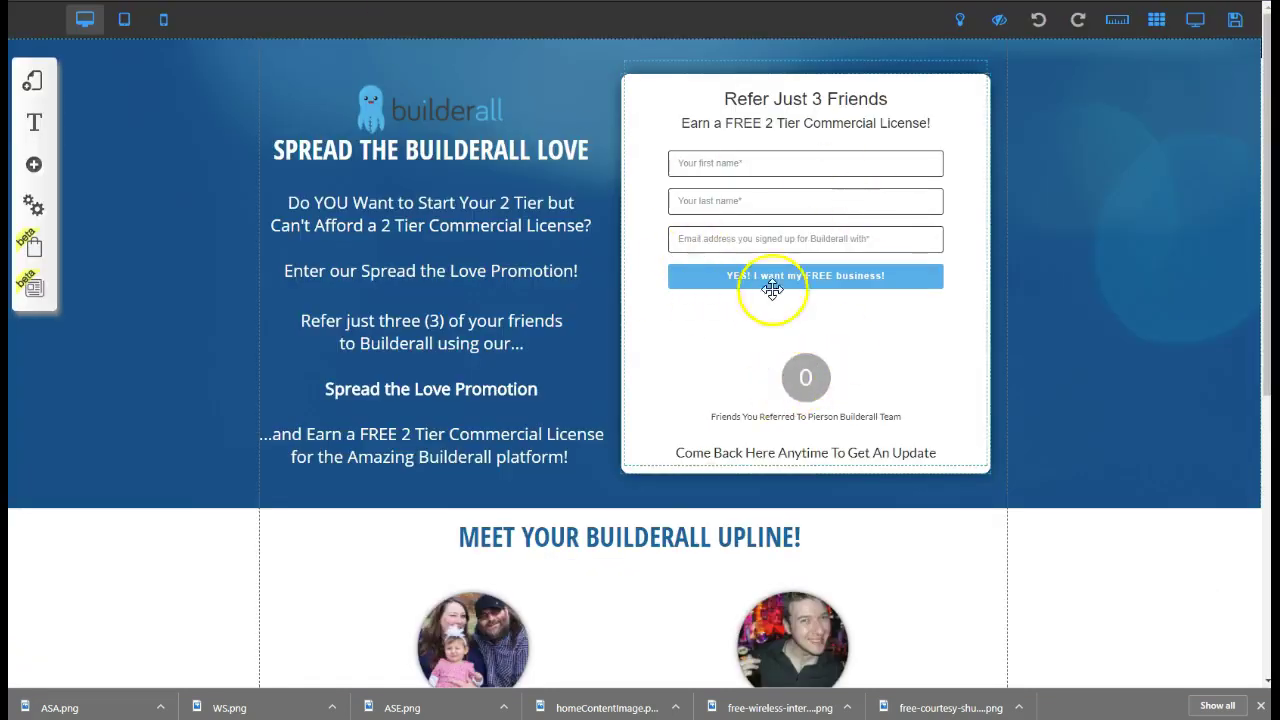
# Review the Viral Loops code in the signup form's Insert HTML settings and cancel without changes
pyautogui.click(940, 73)
pyautogui.click(586, 268)
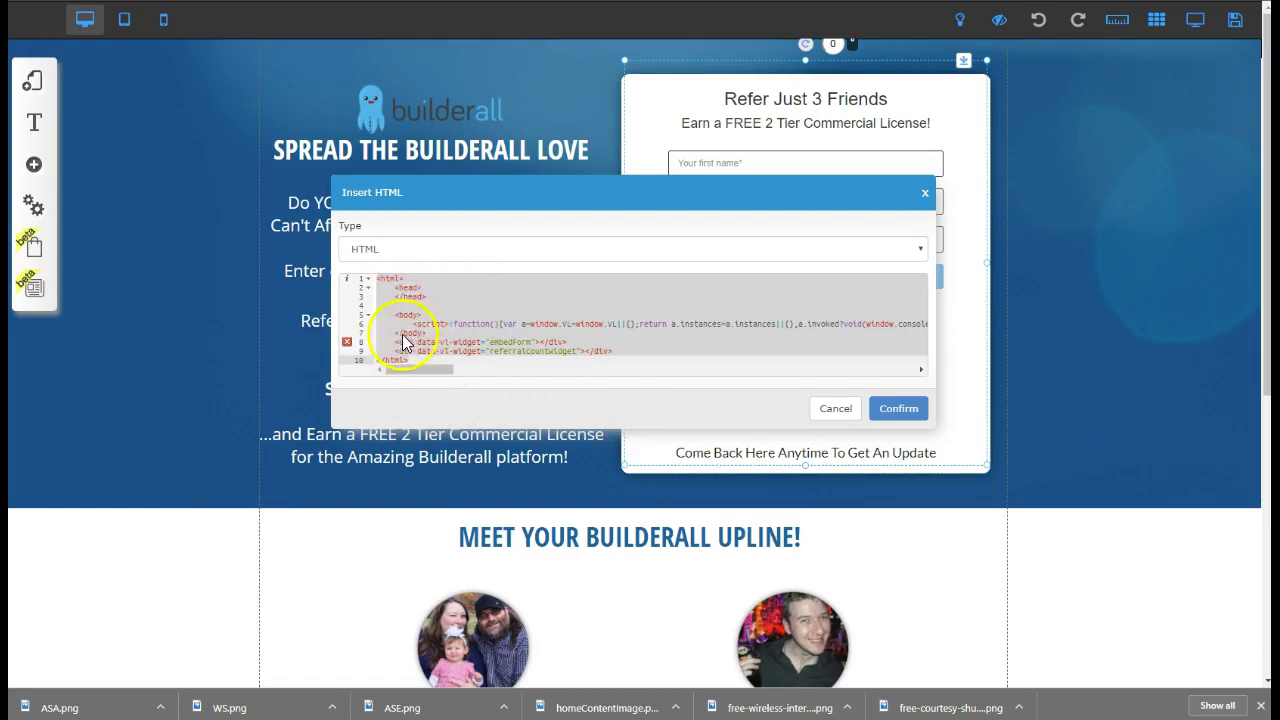
pyautogui.scroll(-2, 447, 341)
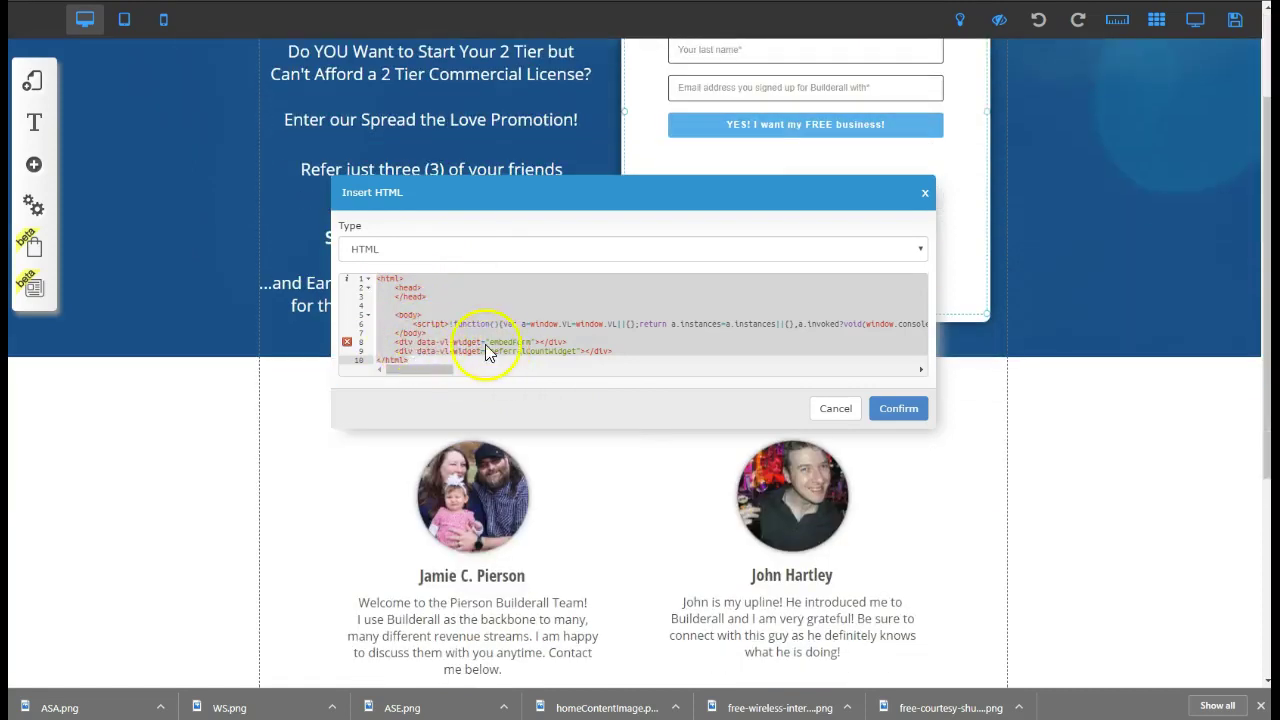
pyautogui.click(834, 409)
# Preview the landing page with its embedded Viral Loops signup form
pyautogui.scroll(1, 790, 470)
pyautogui.scroll(1, 790, 470)
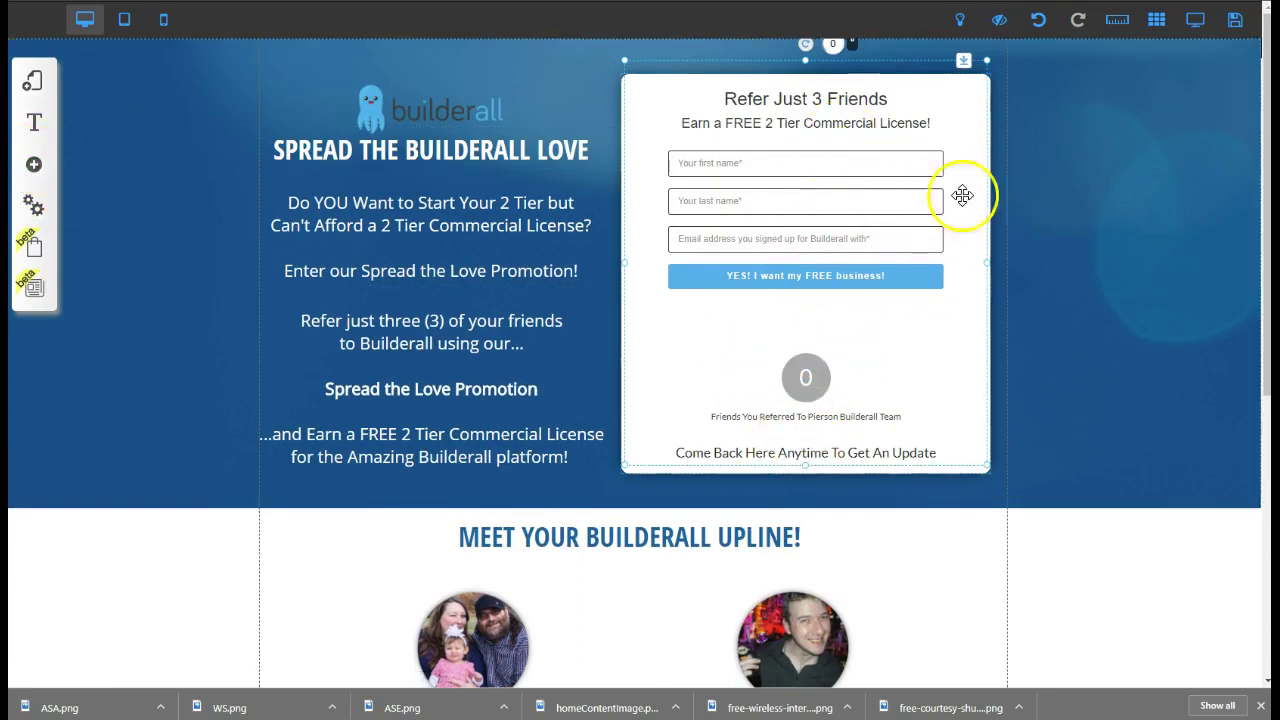
pyautogui.click(1195, 20)
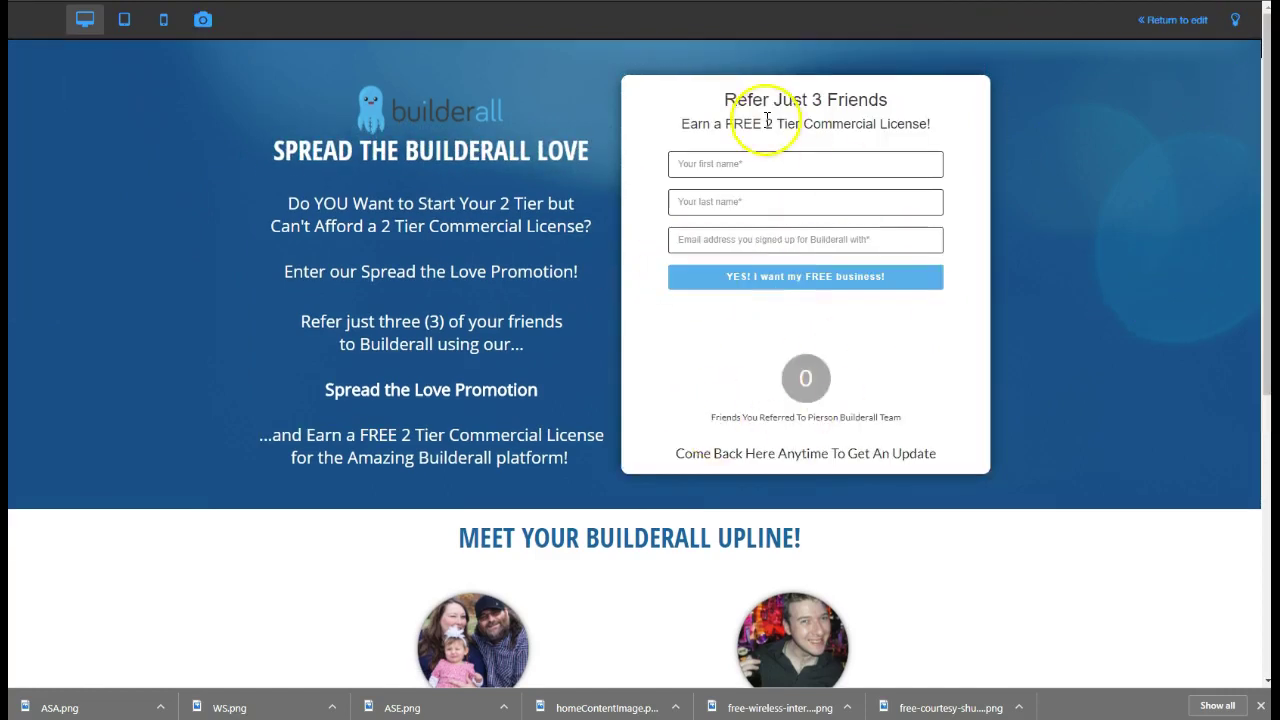
# Scroll the preview to inspect the referral form, upline profiles, contact links and footer
pyautogui.scroll(-4, 757, 386)
pyautogui.scroll(-2, 741, 397)
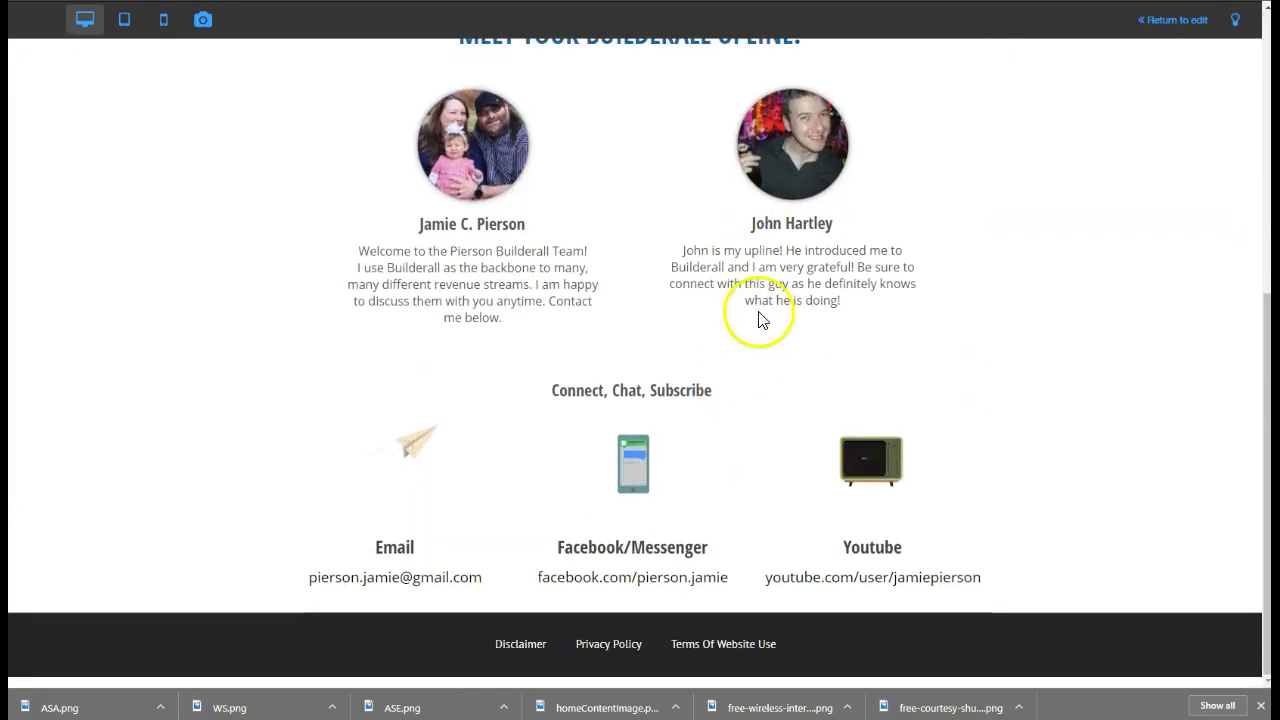
pyautogui.scroll(4, 884, 320)
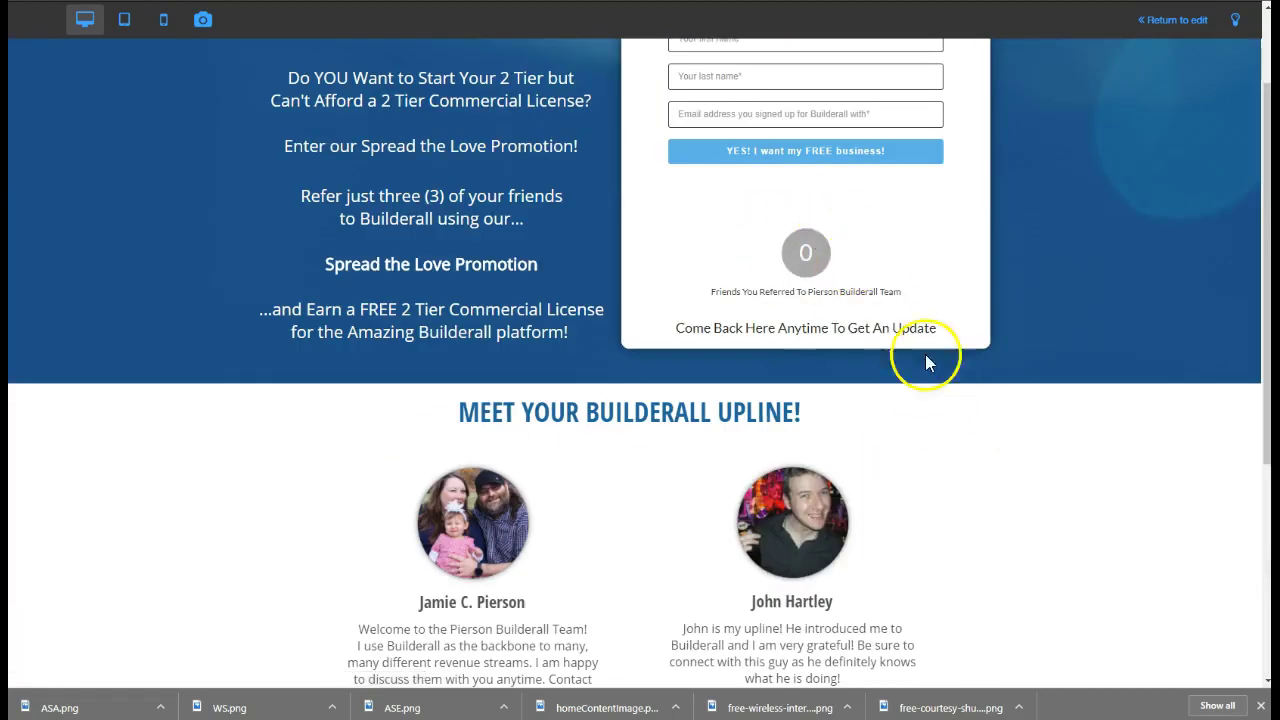
pyautogui.scroll(1, 925, 363)
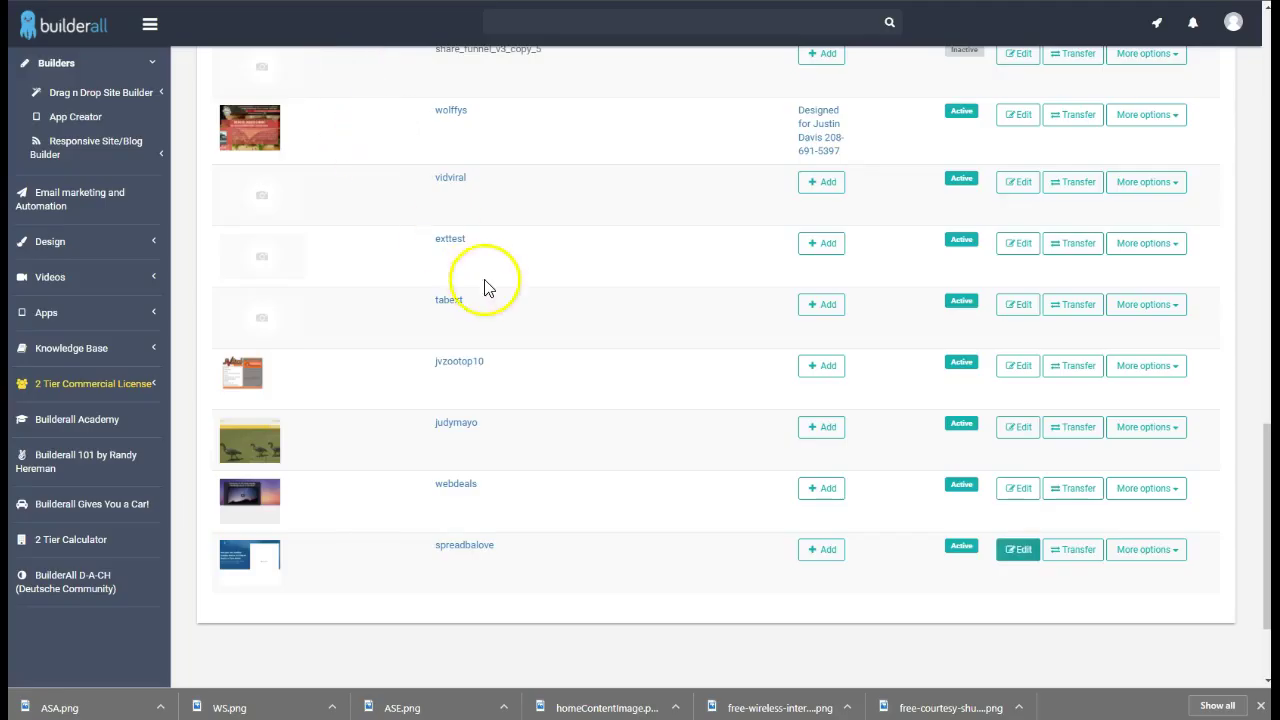
pyautogui.scroll(10, 441, 331)
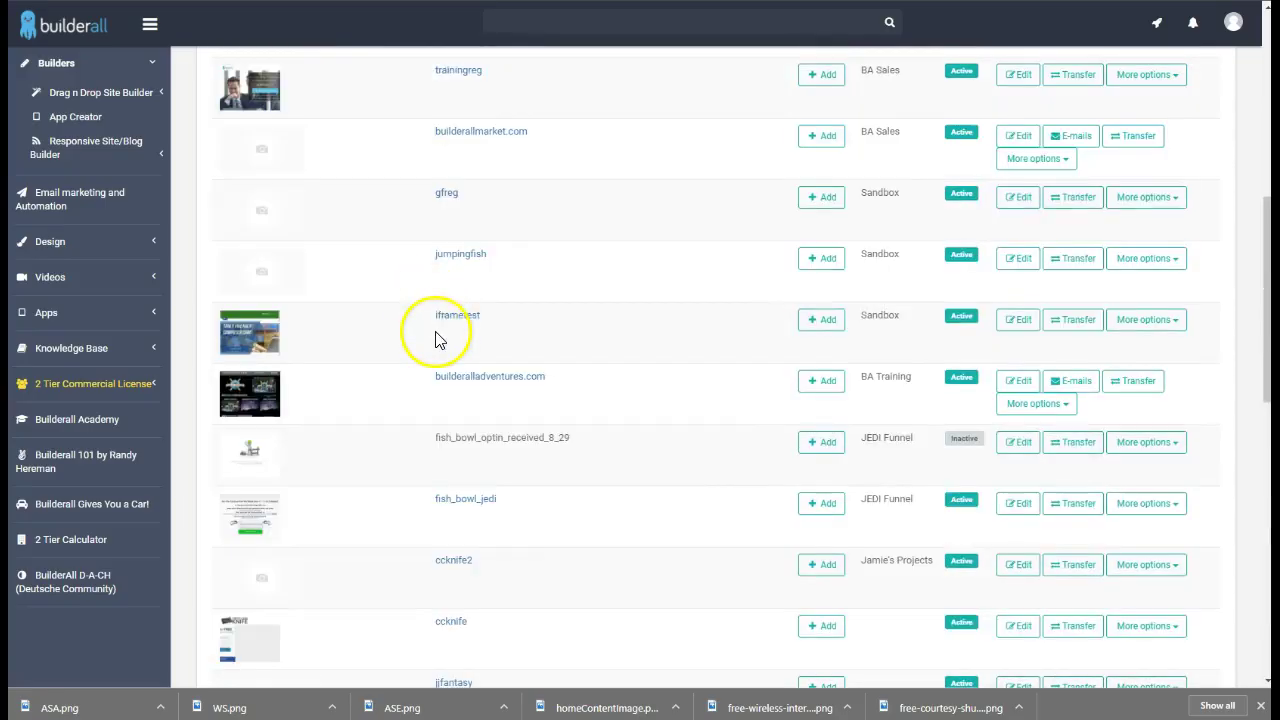
pyautogui.scroll(-9, 437, 325)
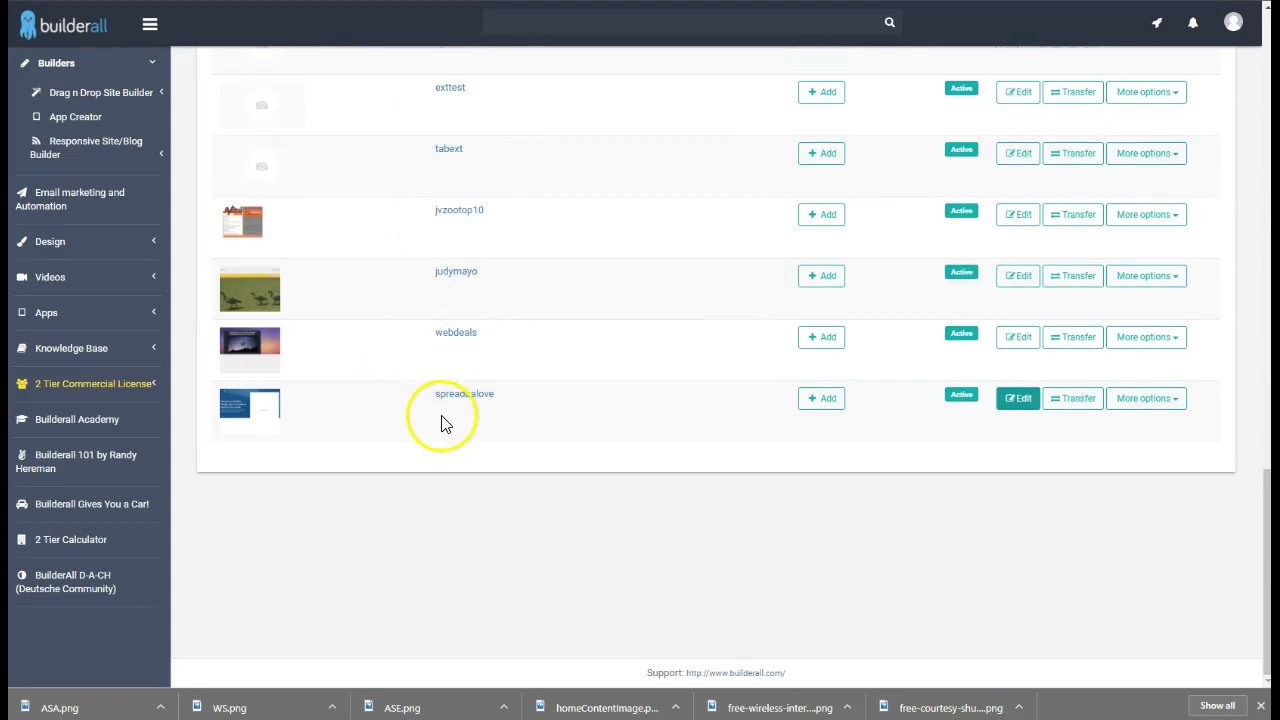
pyautogui.scroll(3, 440, 415)
pyautogui.scroll(-3, 438, 403)
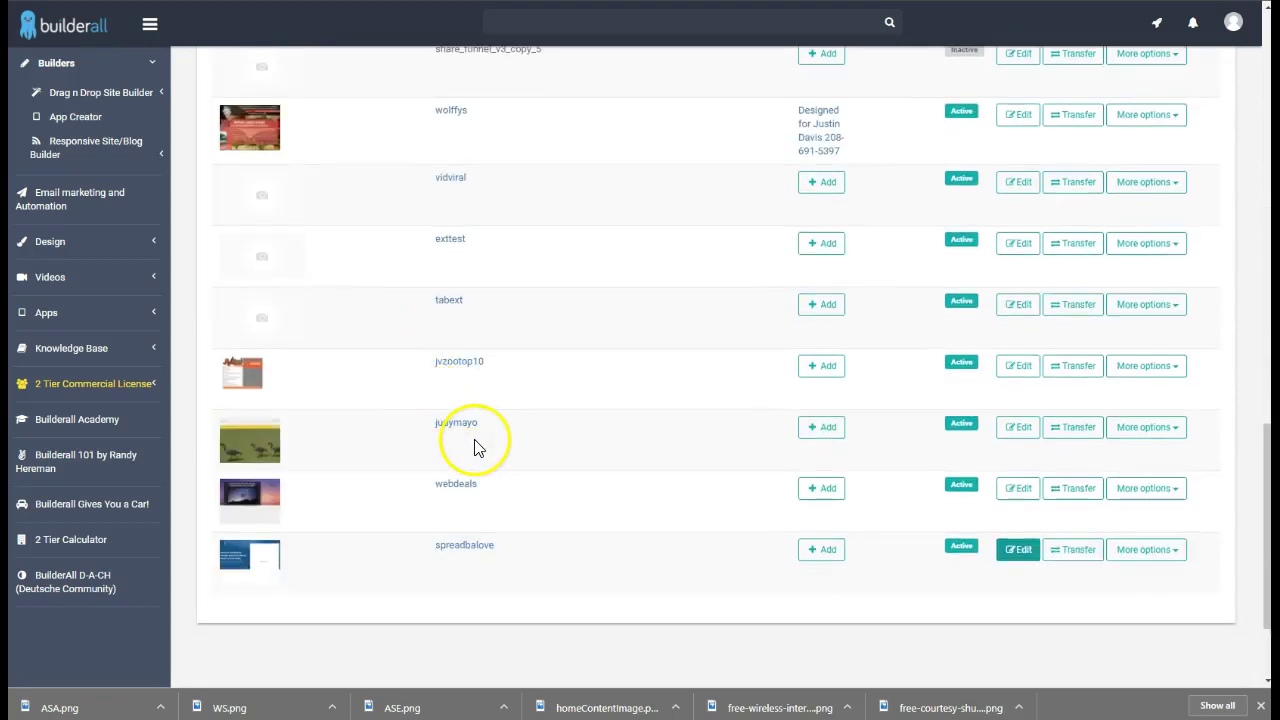